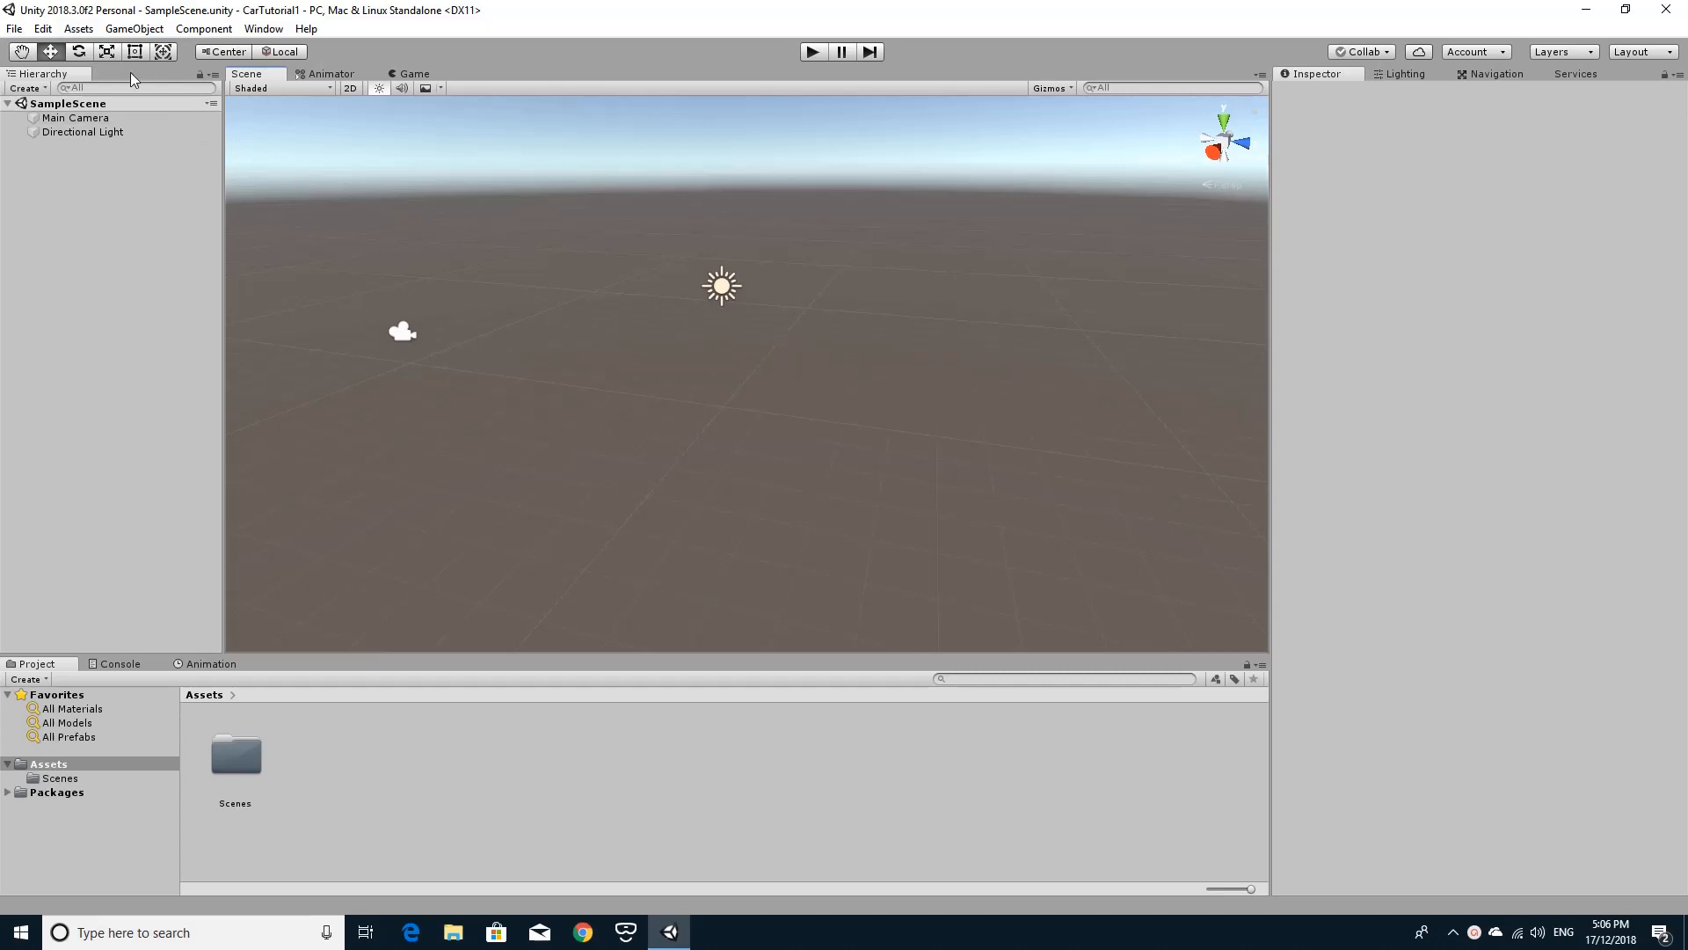
Create a 3D cube in the scene and set its position to X 0, Y 0, Z 0.
{"action": "left_click", "coordinate": [133, 29]}
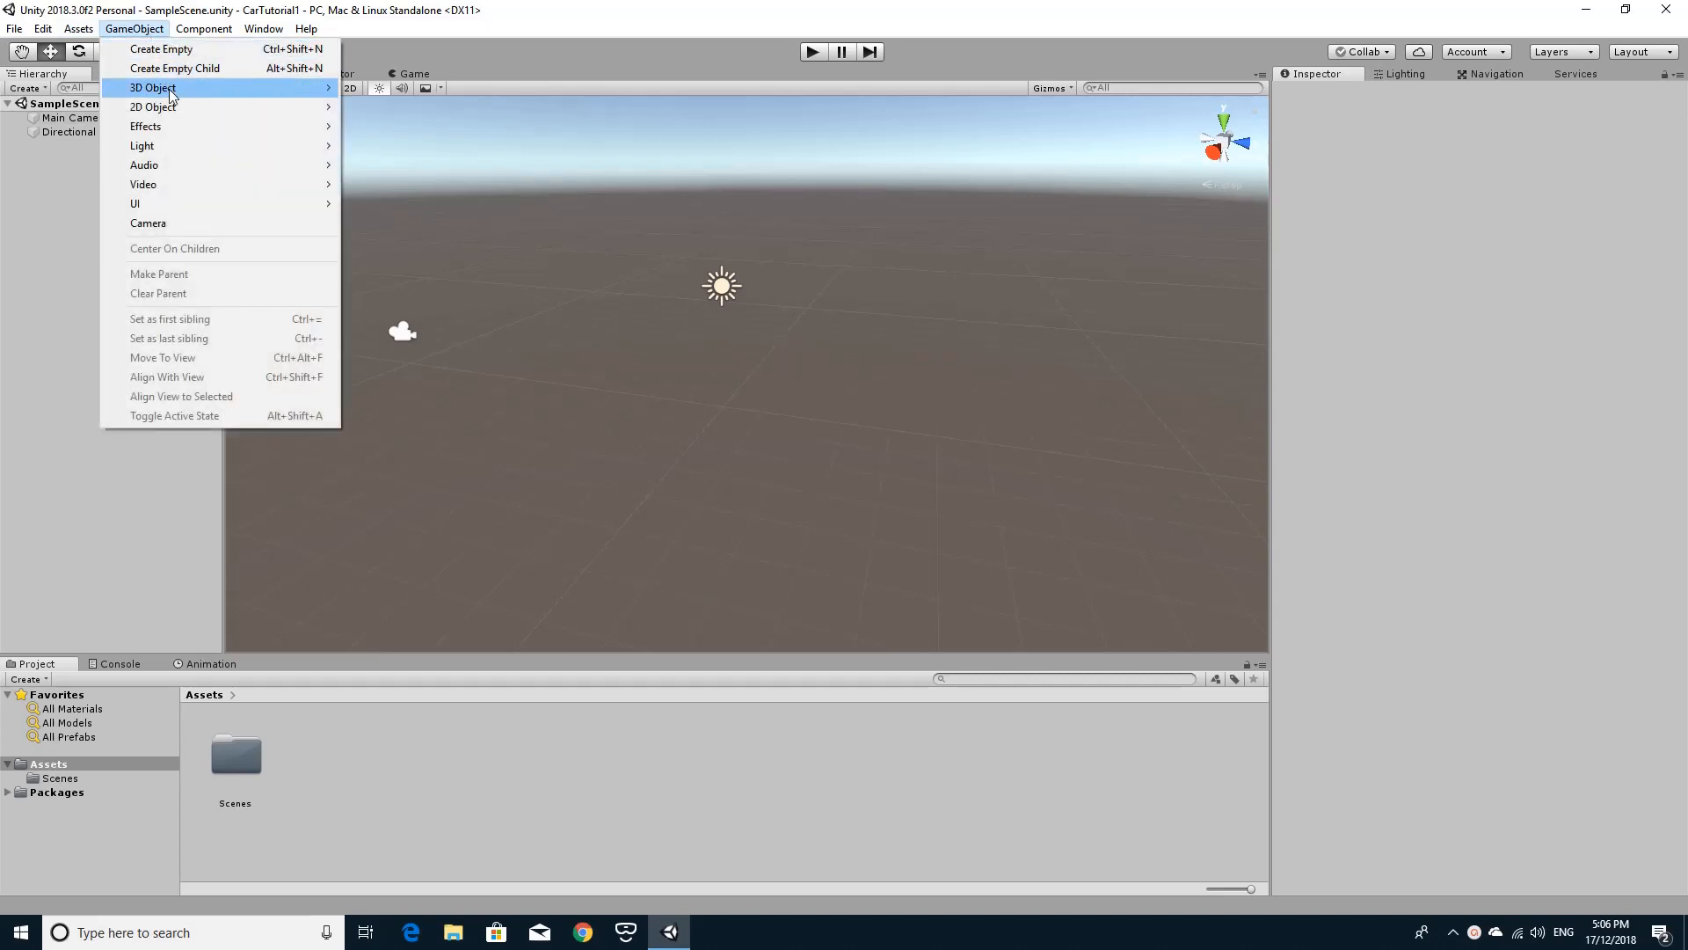
{"action": "mouse_move", "coordinate": [167, 88]}
{"action": "left_click", "coordinate": [380, 88]}
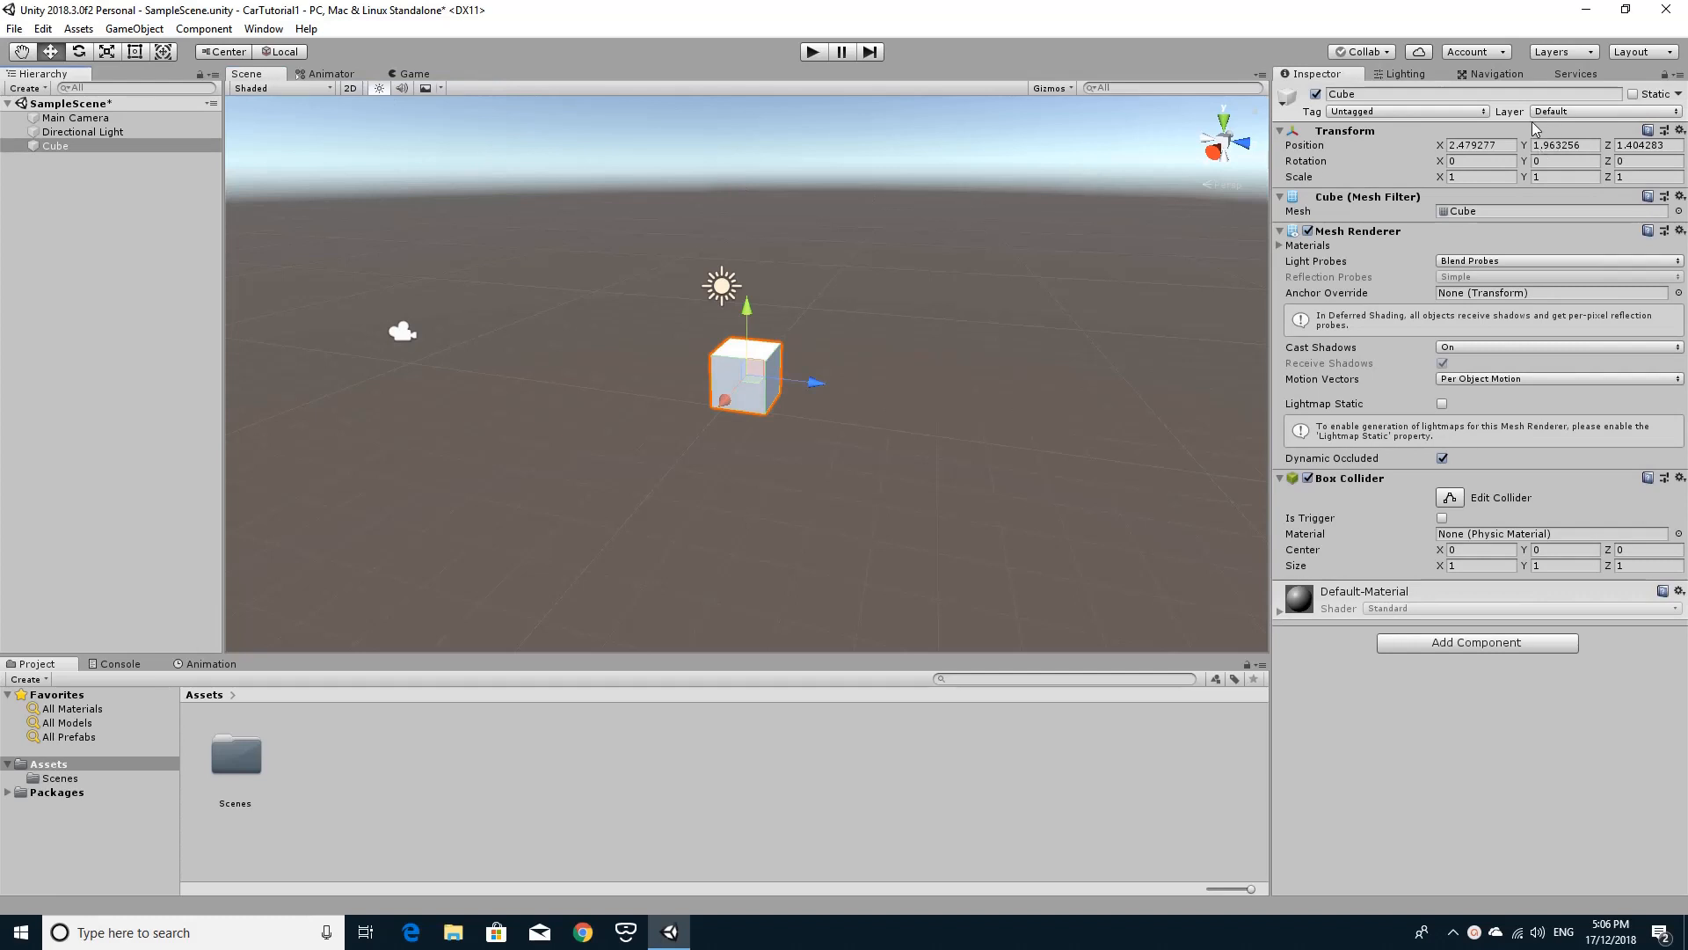
{"action": "left_click", "coordinate": [1500, 146]}
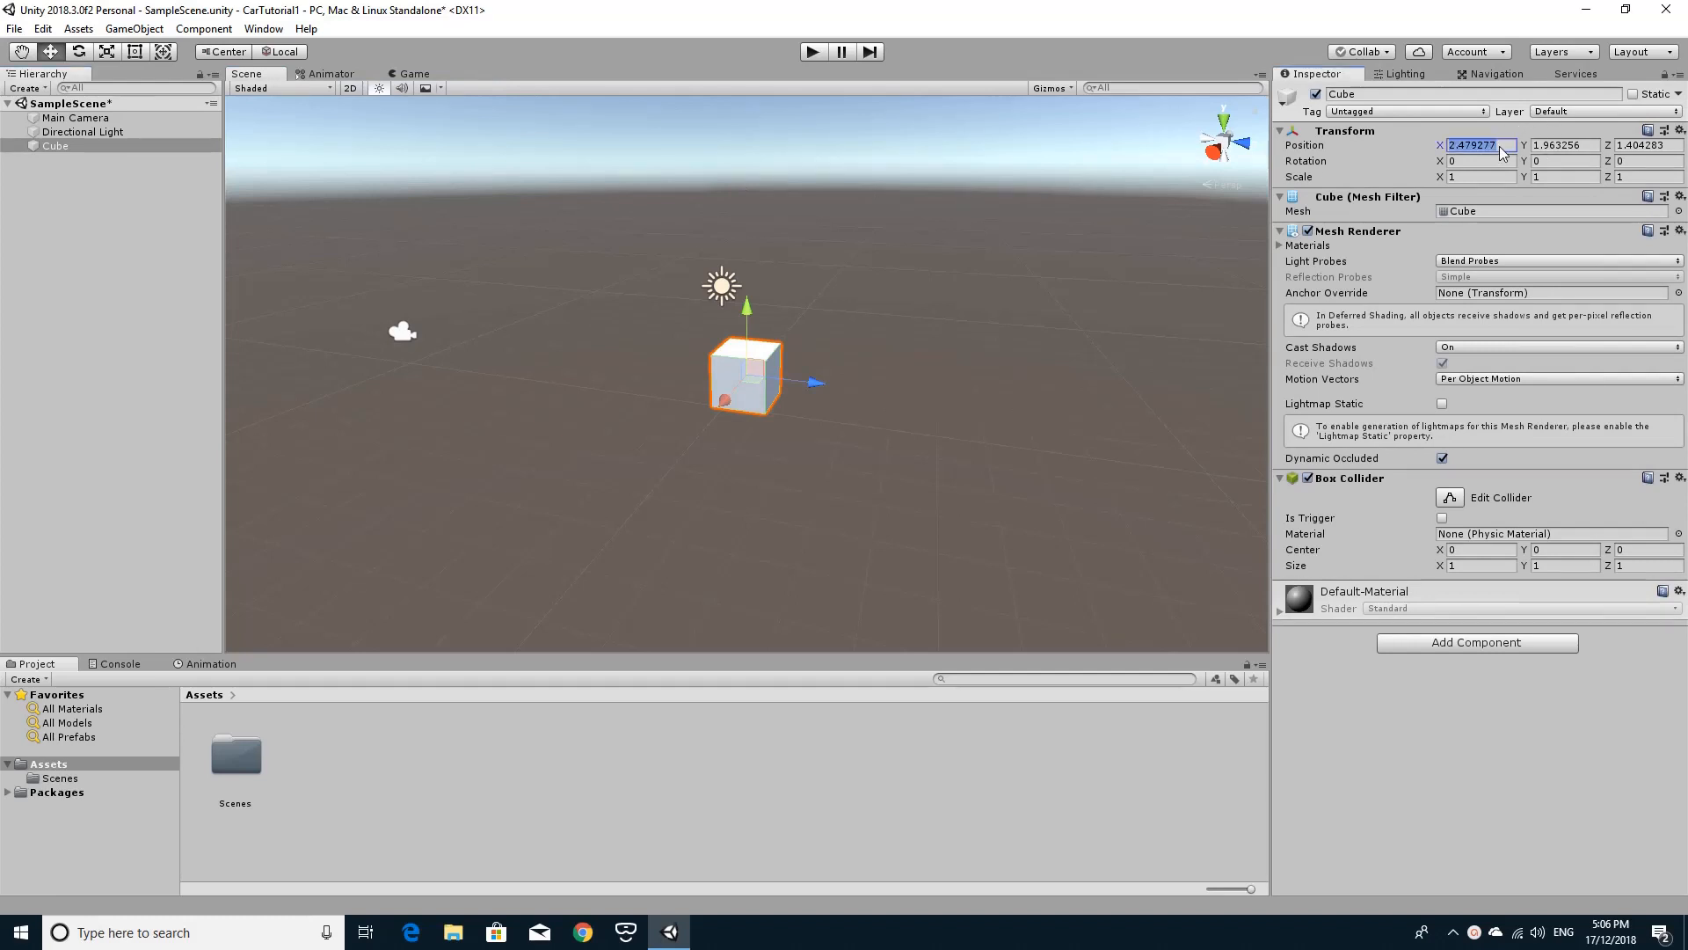
{"action": "type", "text": "0"}
{"action": "left_click", "coordinate": [1559, 145]}
{"action": "type", "text": "0"}
{"action": "left_click", "coordinate": [1626, 146]}
{"action": "type", "text": "0"}
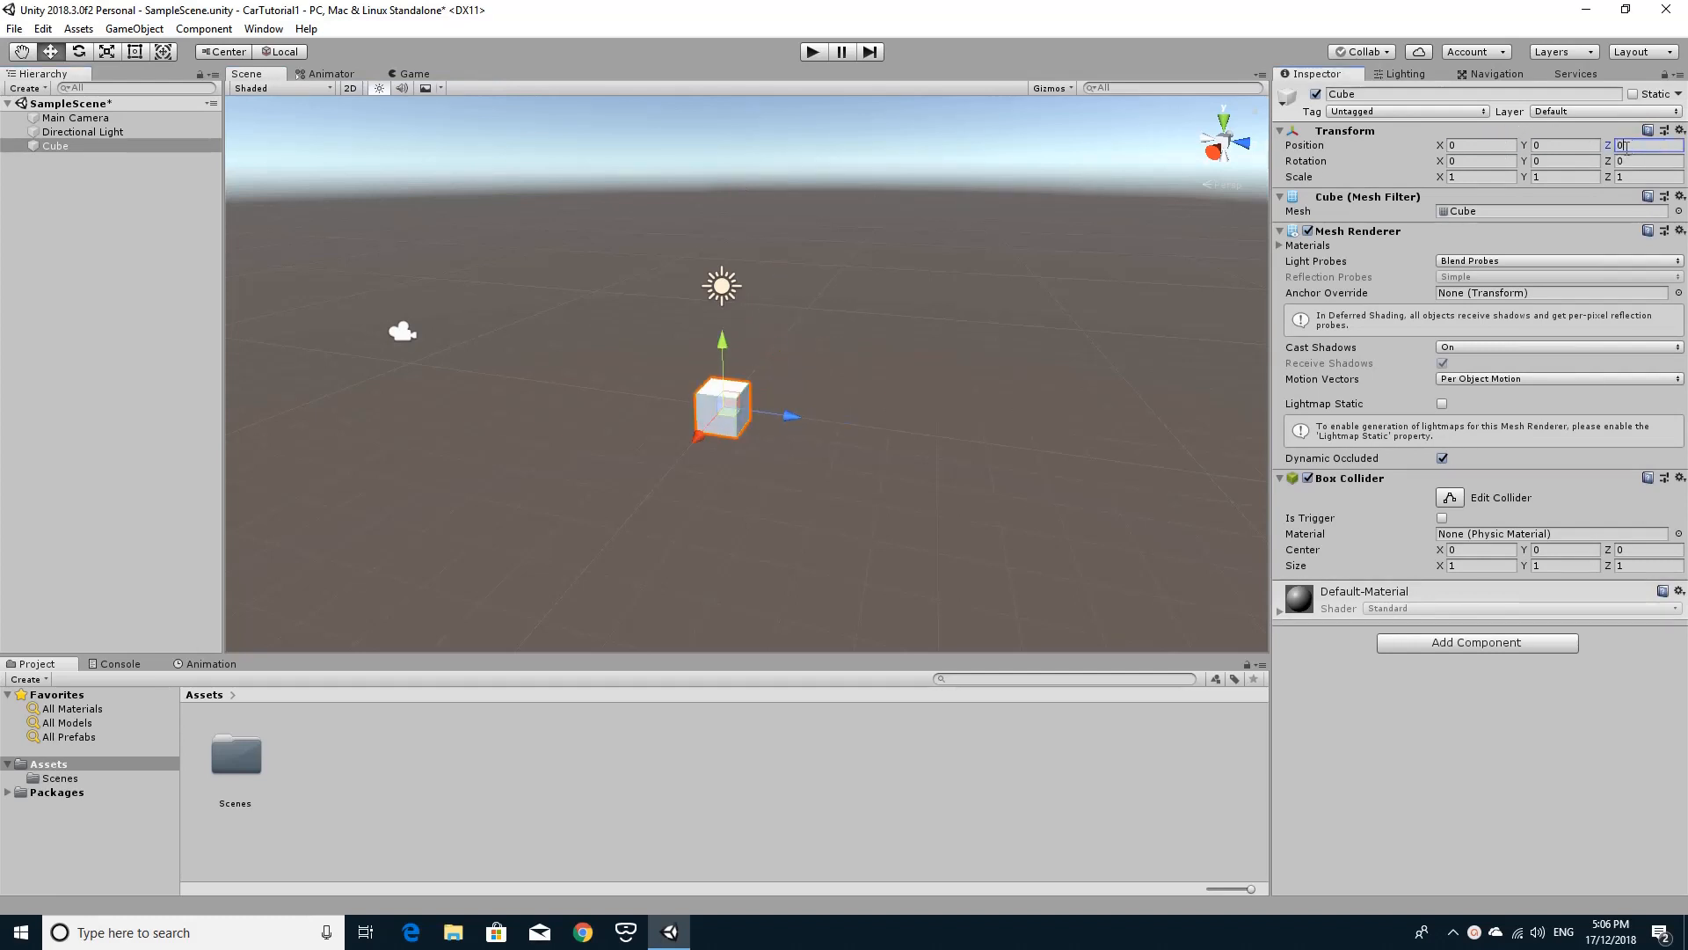
Set the cube's scale to 50 on X and 50 on Z to form a ground platform.
{"action": "left_click", "coordinate": [1488, 177]}
{"action": "type", "text": "50"}
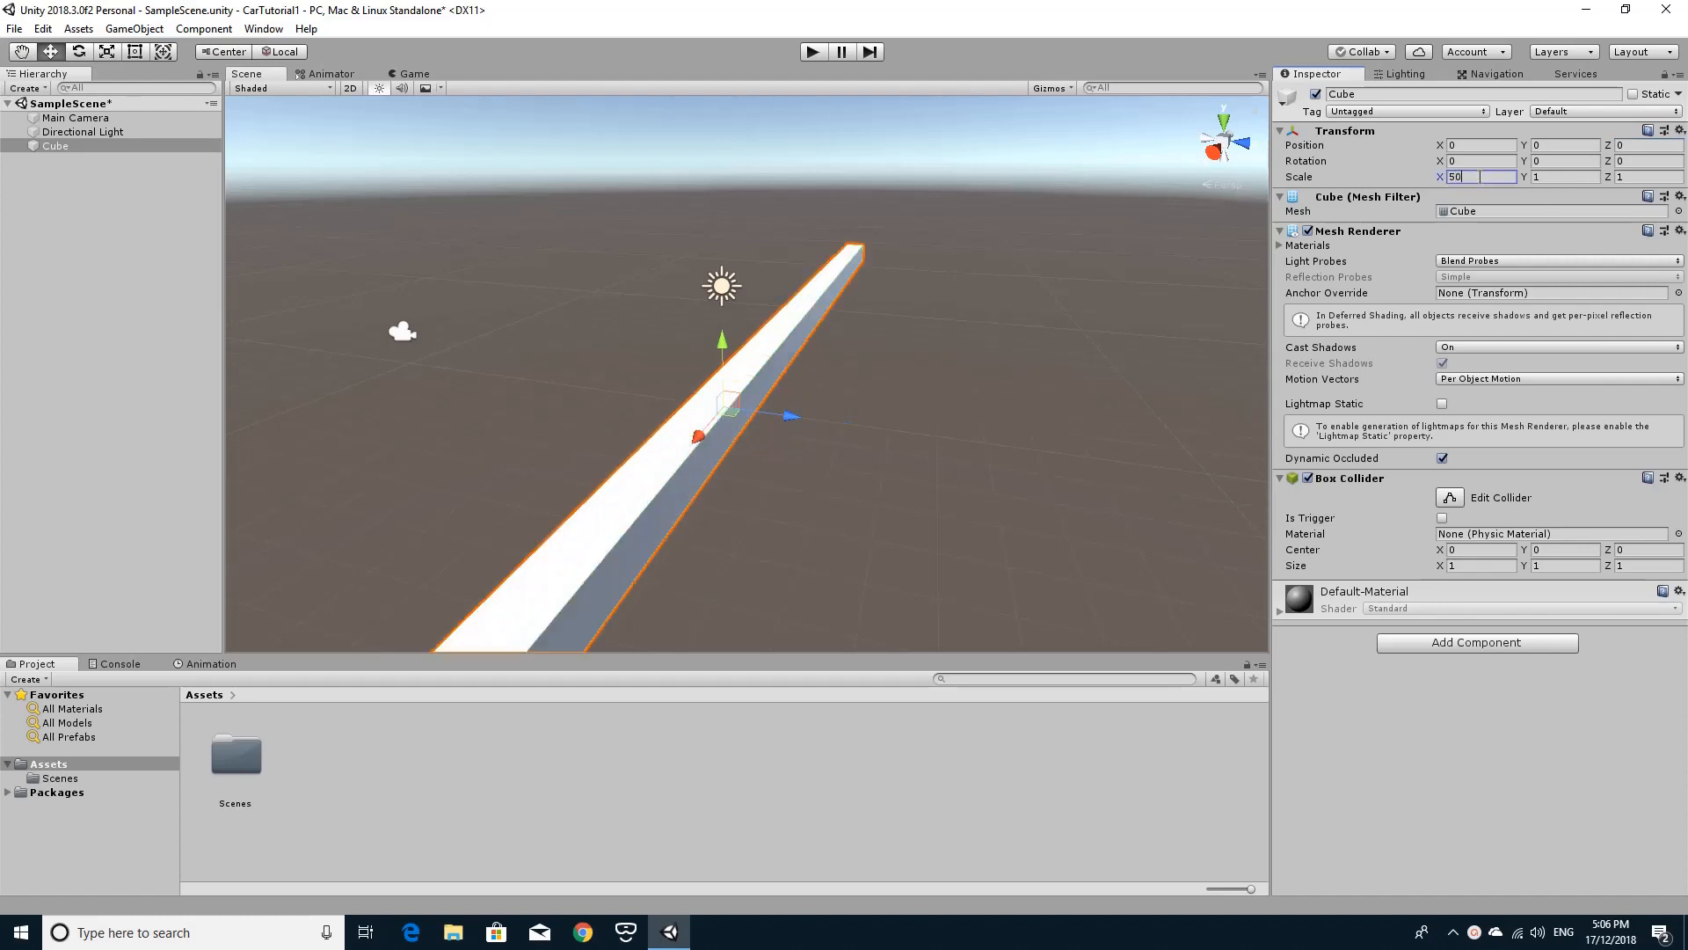
{"action": "left_click", "coordinate": [1645, 175]}
{"action": "type", "text": "50"}
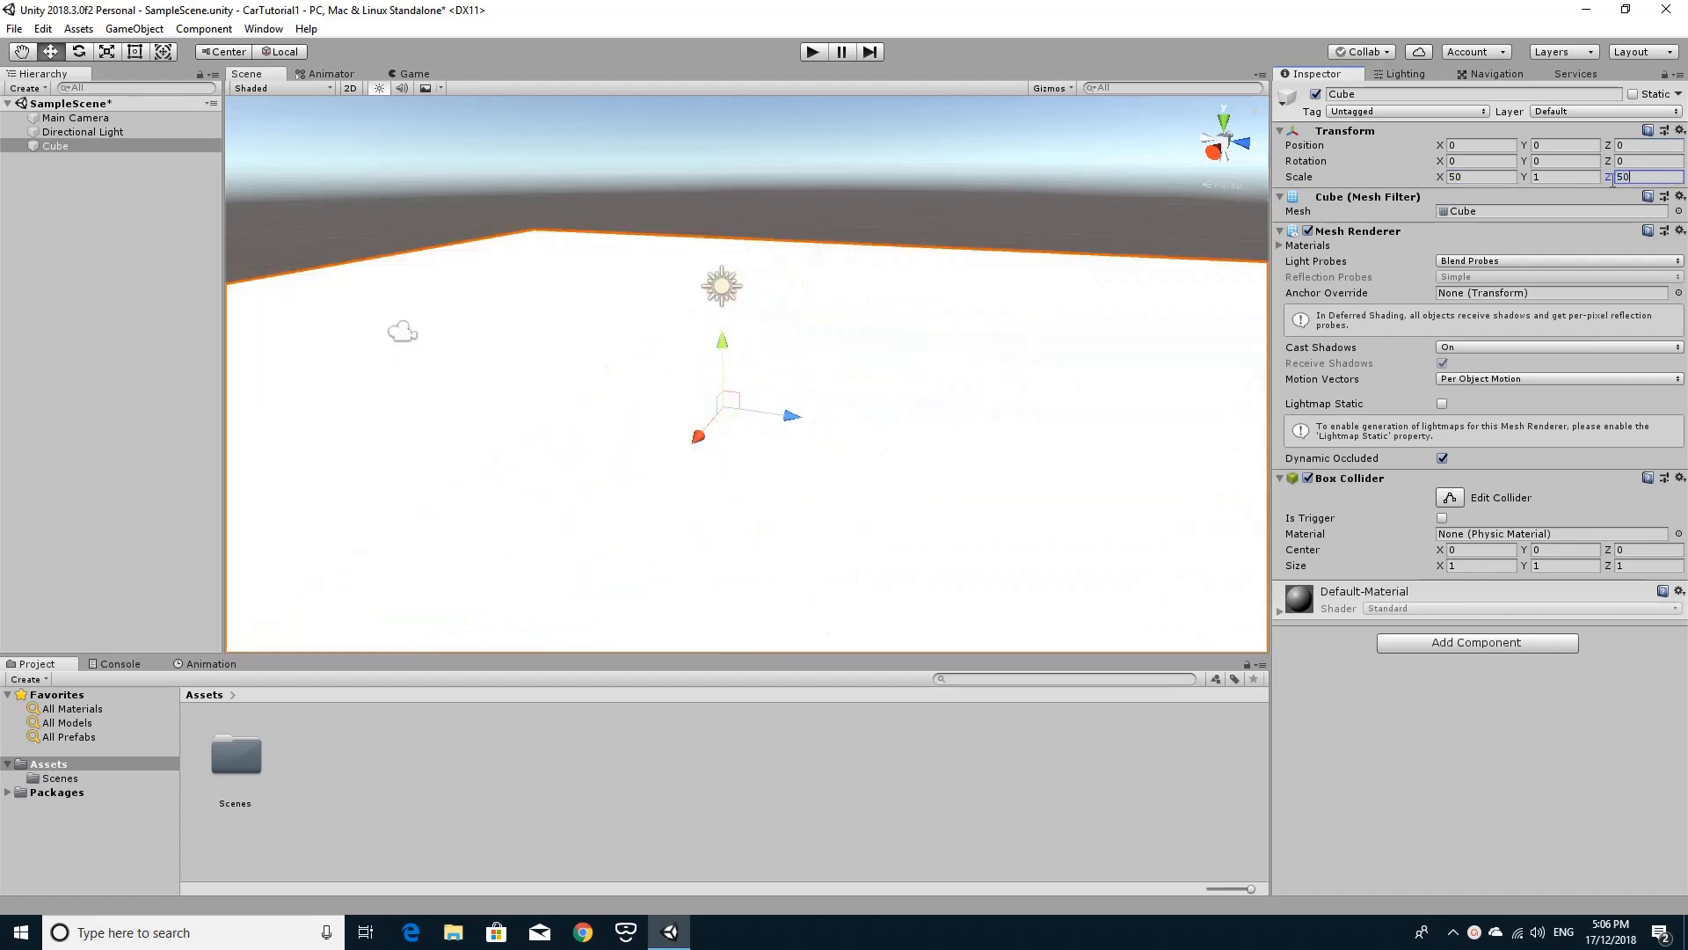
Create an empty game object and raise it above the platform to a Y position of about 3.51.
{"action": "right_click_drag", "start_coordinate": [1125, 183], "coordinate": [1066, 192]}
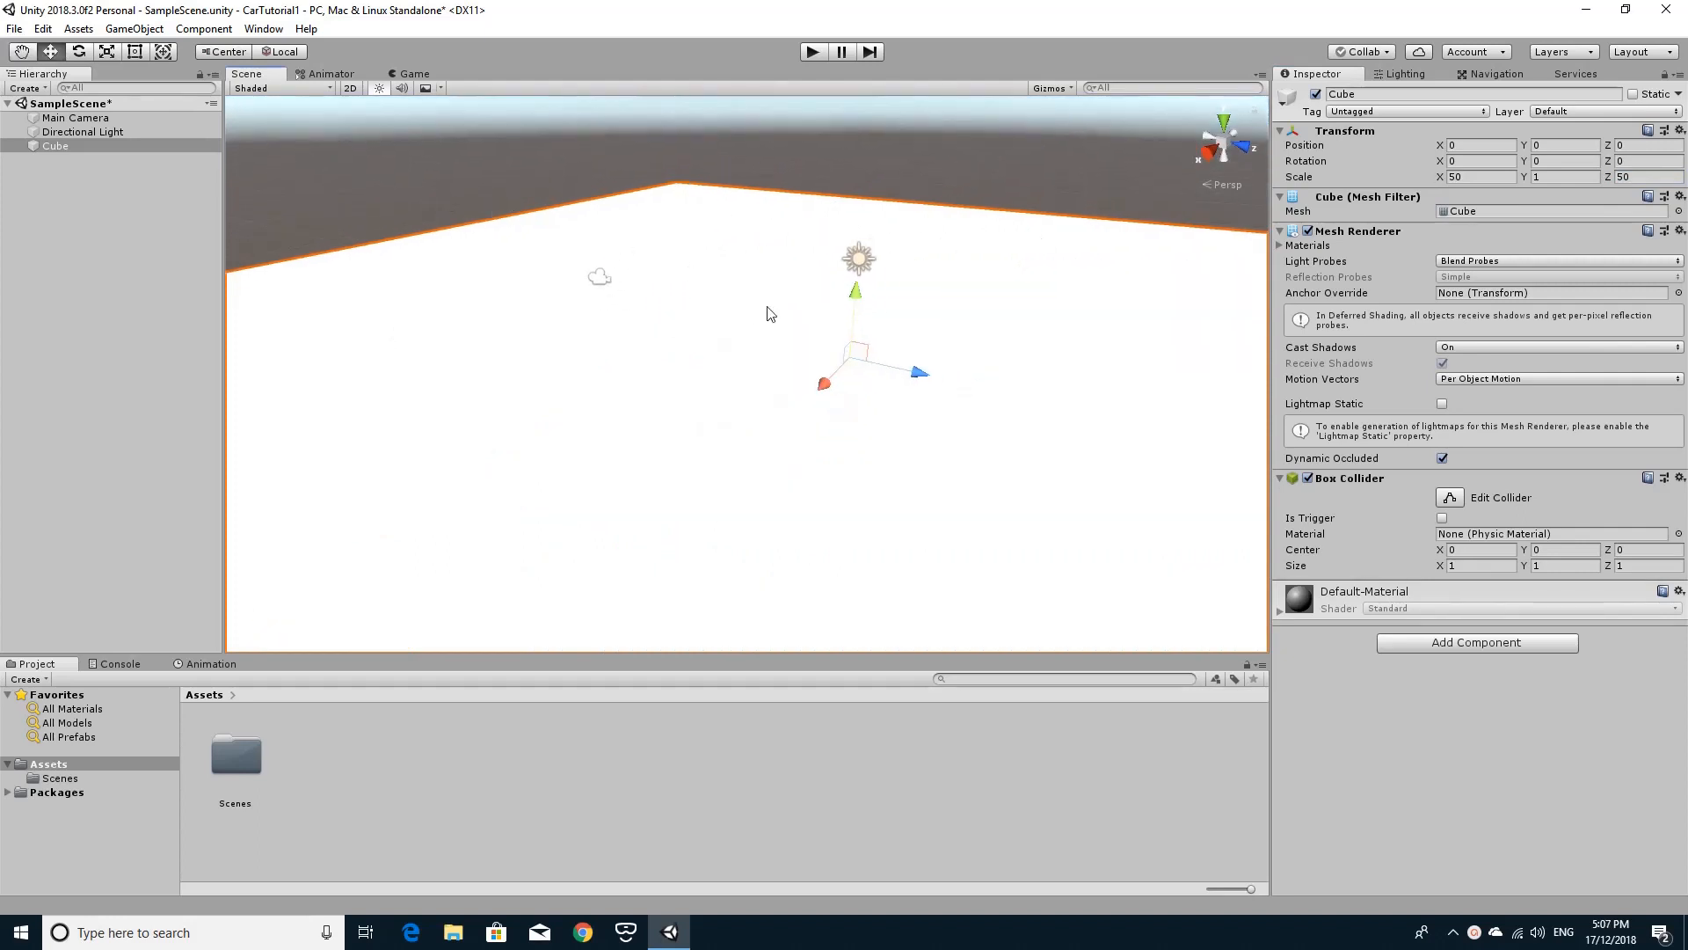
{"action": "left_click", "coordinate": [151, 31]}
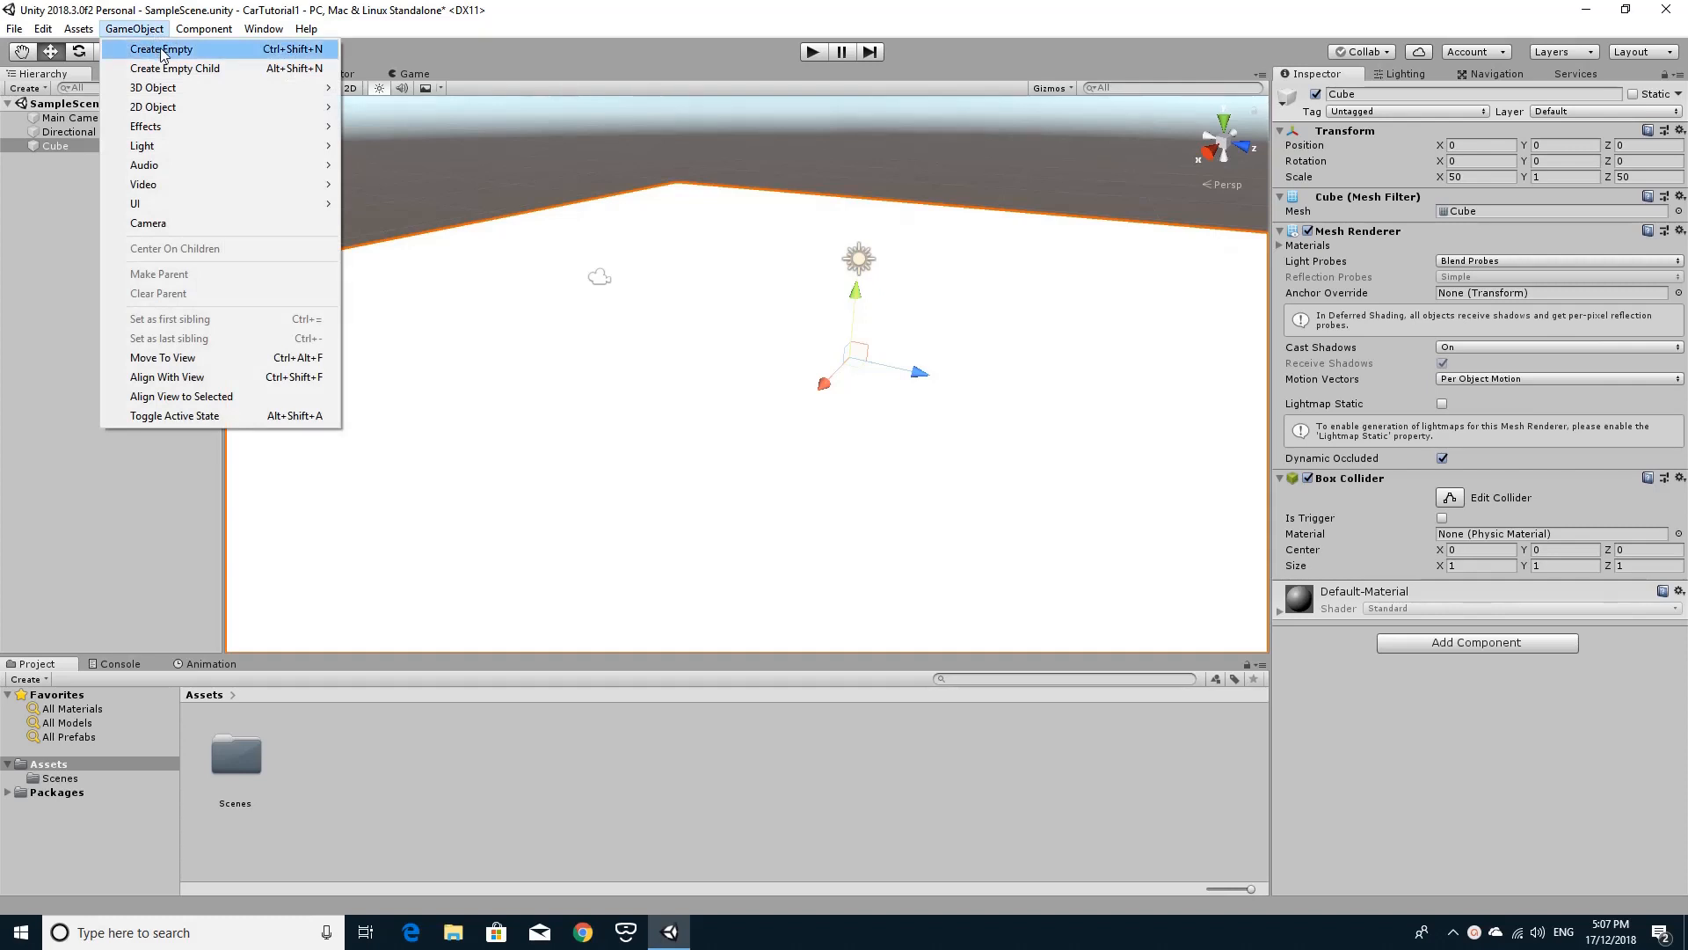
{"action": "left_click", "coordinate": [162, 50]}
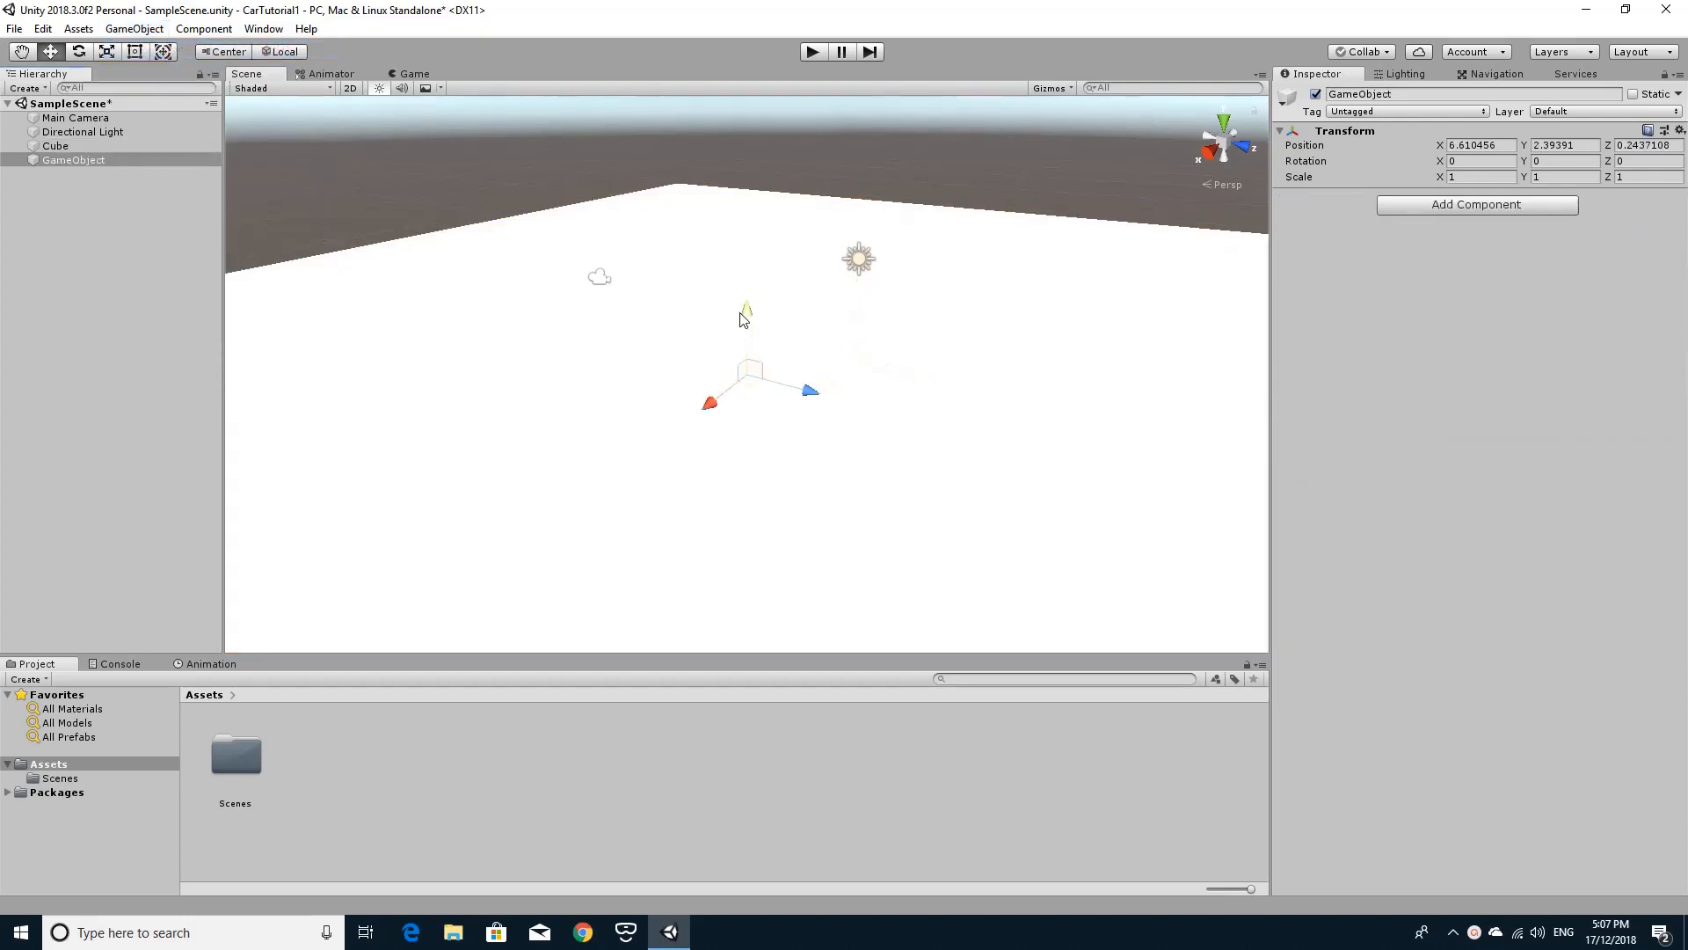
{"action": "left_click_drag", "start_coordinate": [746, 315], "coordinate": [748, 255]}
{"action": "left_click_drag", "start_coordinate": [840, 411], "coordinate": [695, 351], "text": "alt"}
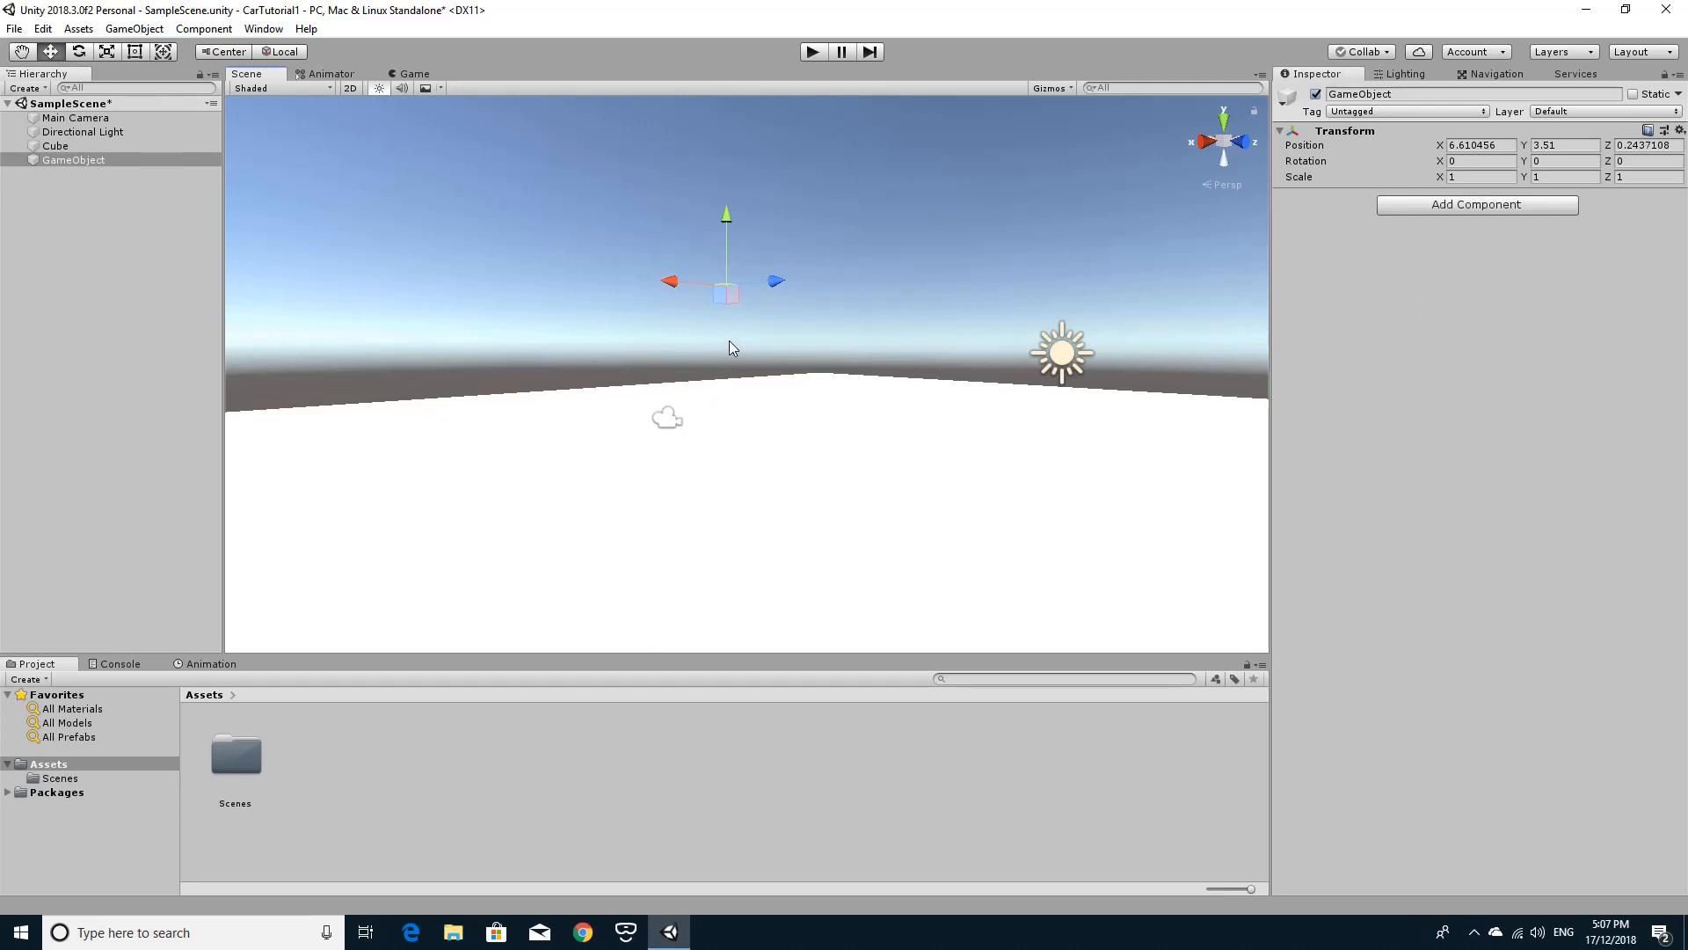
Rename the empty game object above the platform as Car.
{"action": "left_click", "coordinate": [95, 161]}
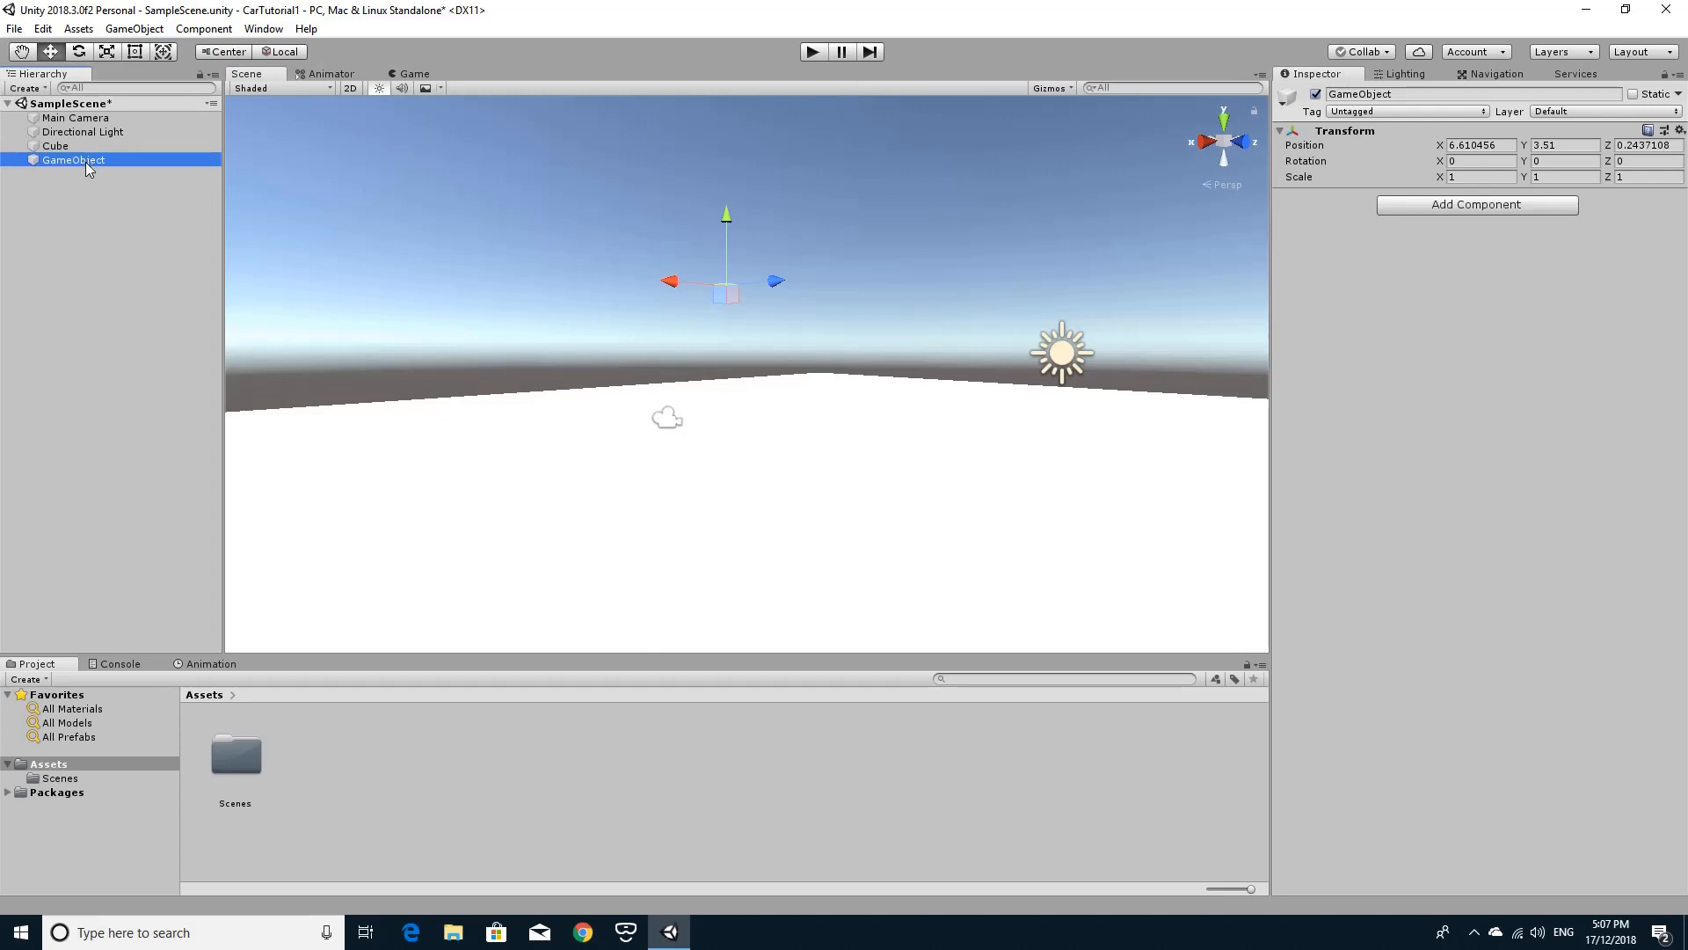
{"action": "left_click", "coordinate": [1464, 94]}
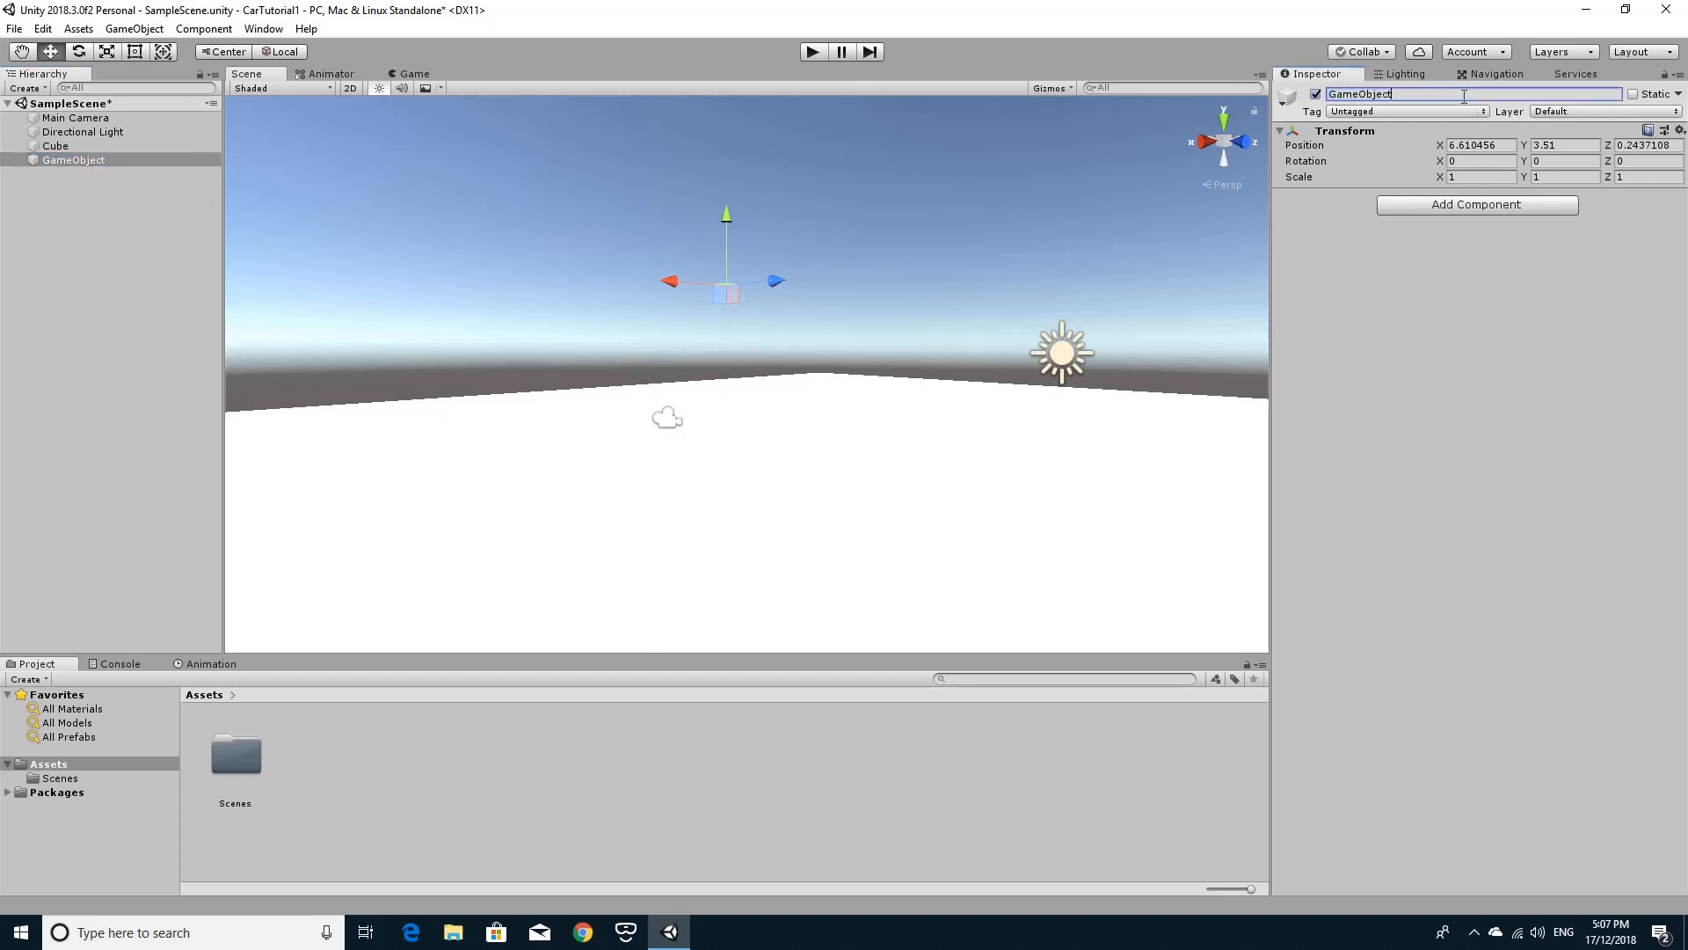
{"action": "key", "text": "BackSpace"}
{"action": "key", "text": "BackSpace"}
{"action": "key", "text": "BackSpace"}
{"action": "key", "text": "BackSpace"}
{"action": "key", "text": "BackSpace"}
{"action": "key", "text": "BackSpace"}
{"action": "key", "text": "BackSpace"}
{"action": "key", "text": "BackSpace"}
{"action": "key", "text": "BackSpace"}
{"action": "type", "text": "Car"}
{"action": "key", "text": "Return"}
Add a 3D cube as a child of the Car object and rename it CarBody.
{"action": "right_click", "coordinate": [55, 161]}
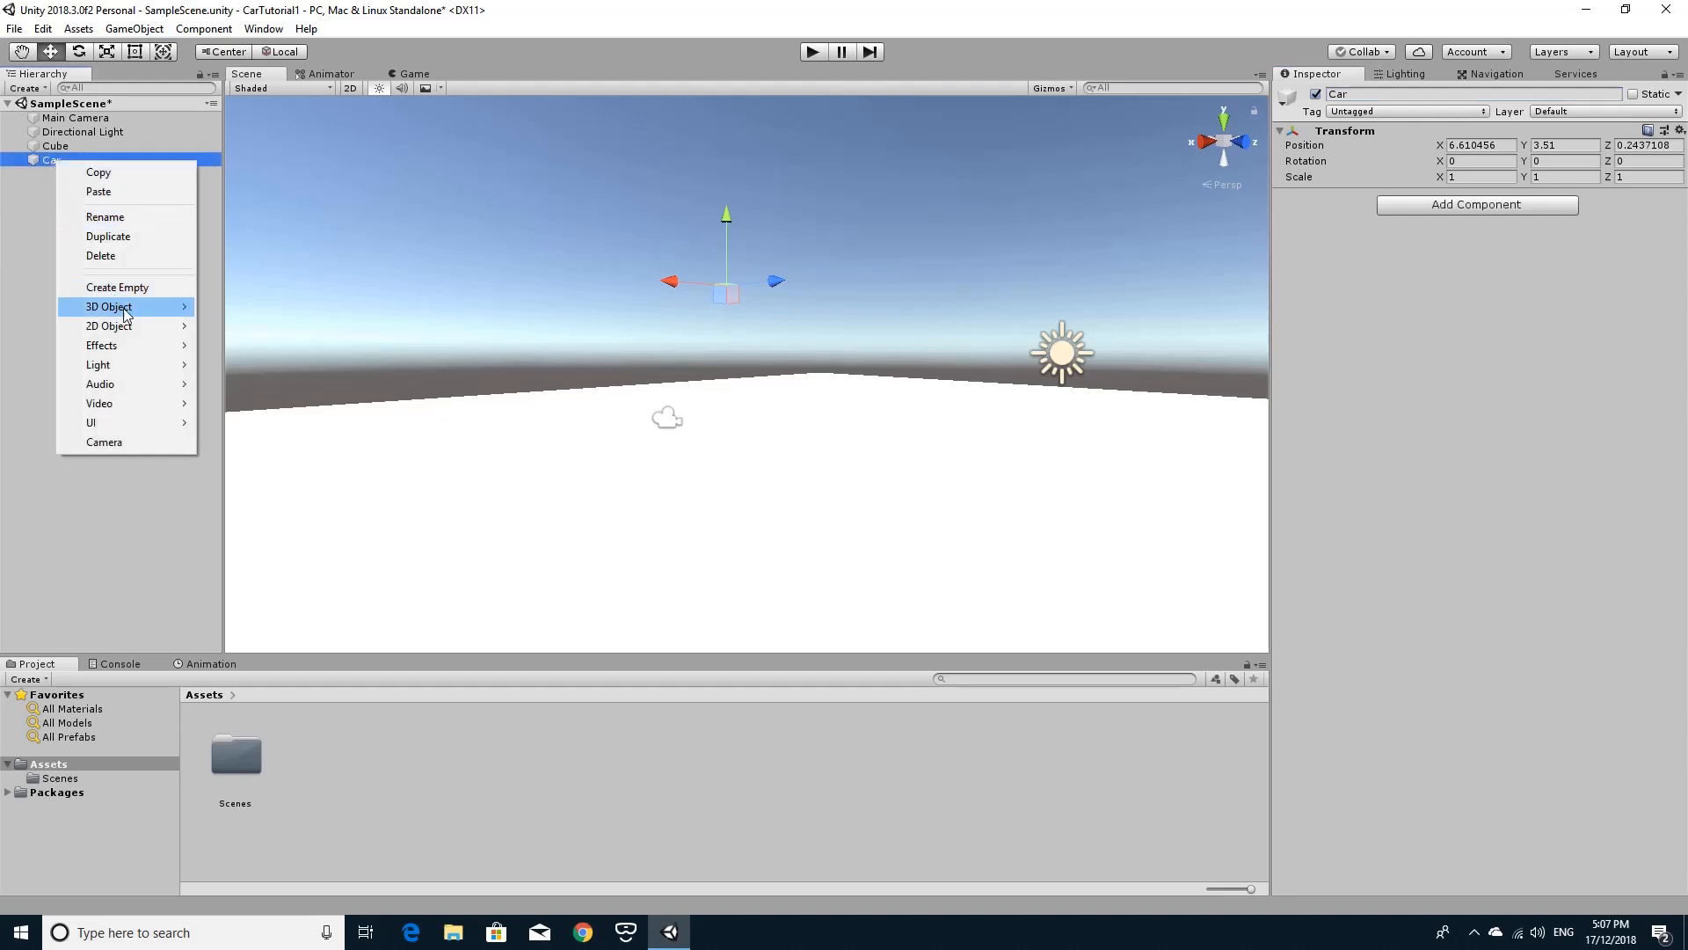
{"action": "mouse_move", "coordinate": [124, 311]}
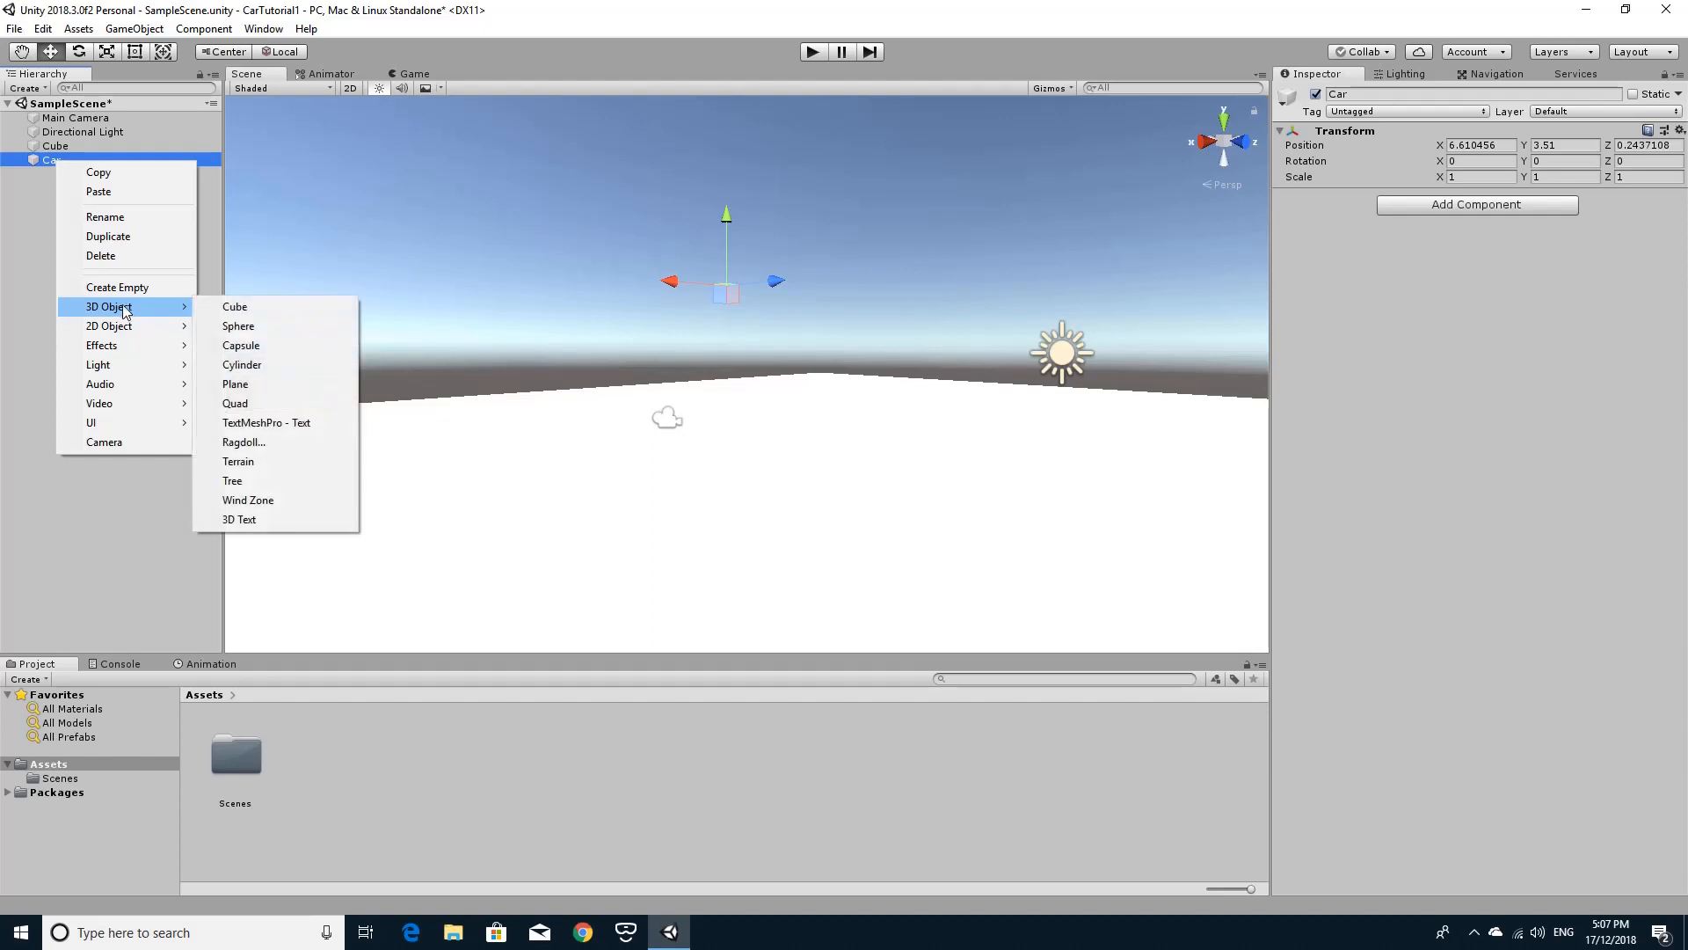
{"action": "left_click", "coordinate": [246, 308]}
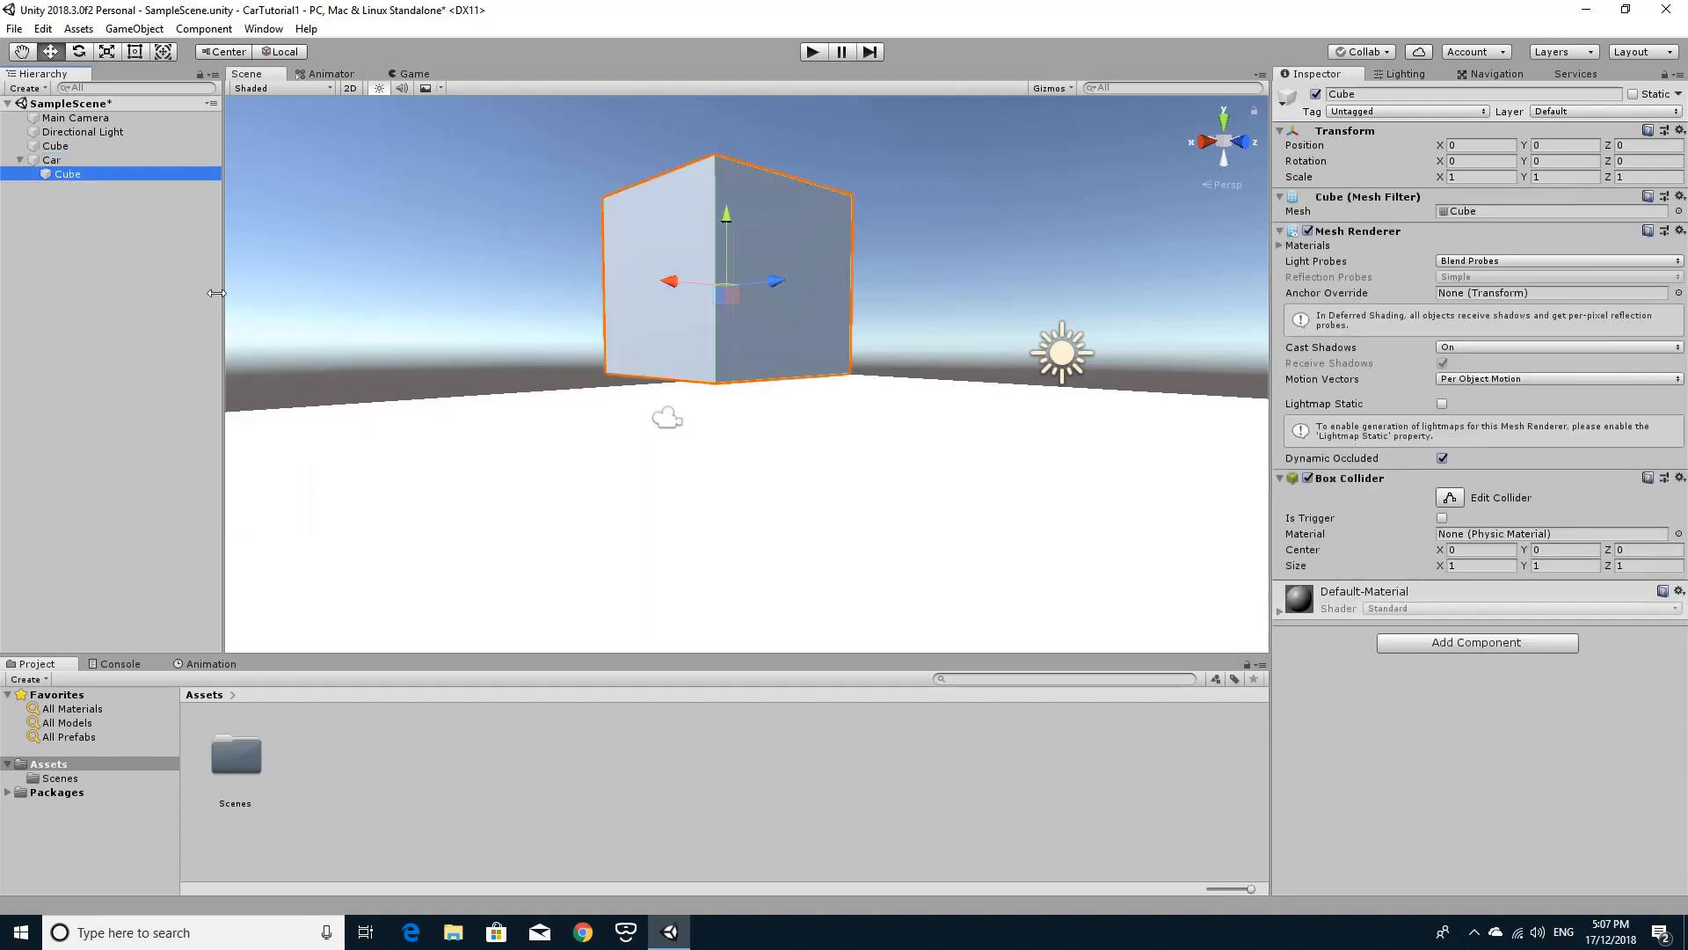
{"action": "left_click", "coordinate": [81, 175]}
{"action": "left_click", "coordinate": [1412, 97]}
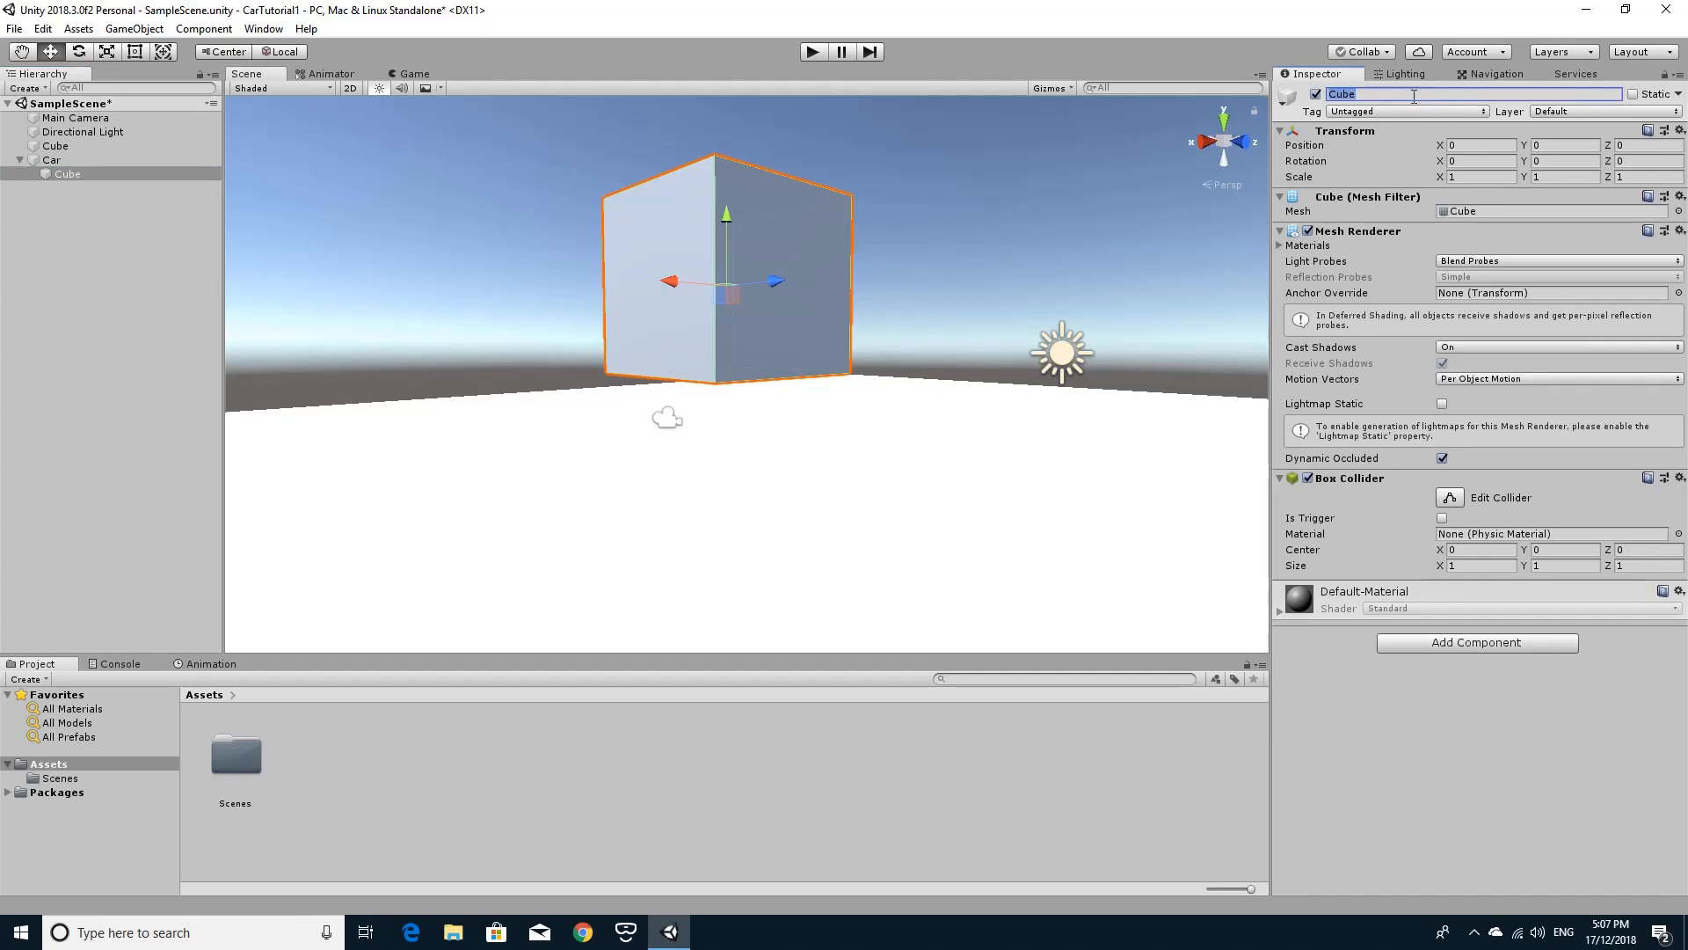
{"action": "type", "text": "CarBody"}
{"action": "key", "text": "Return"}
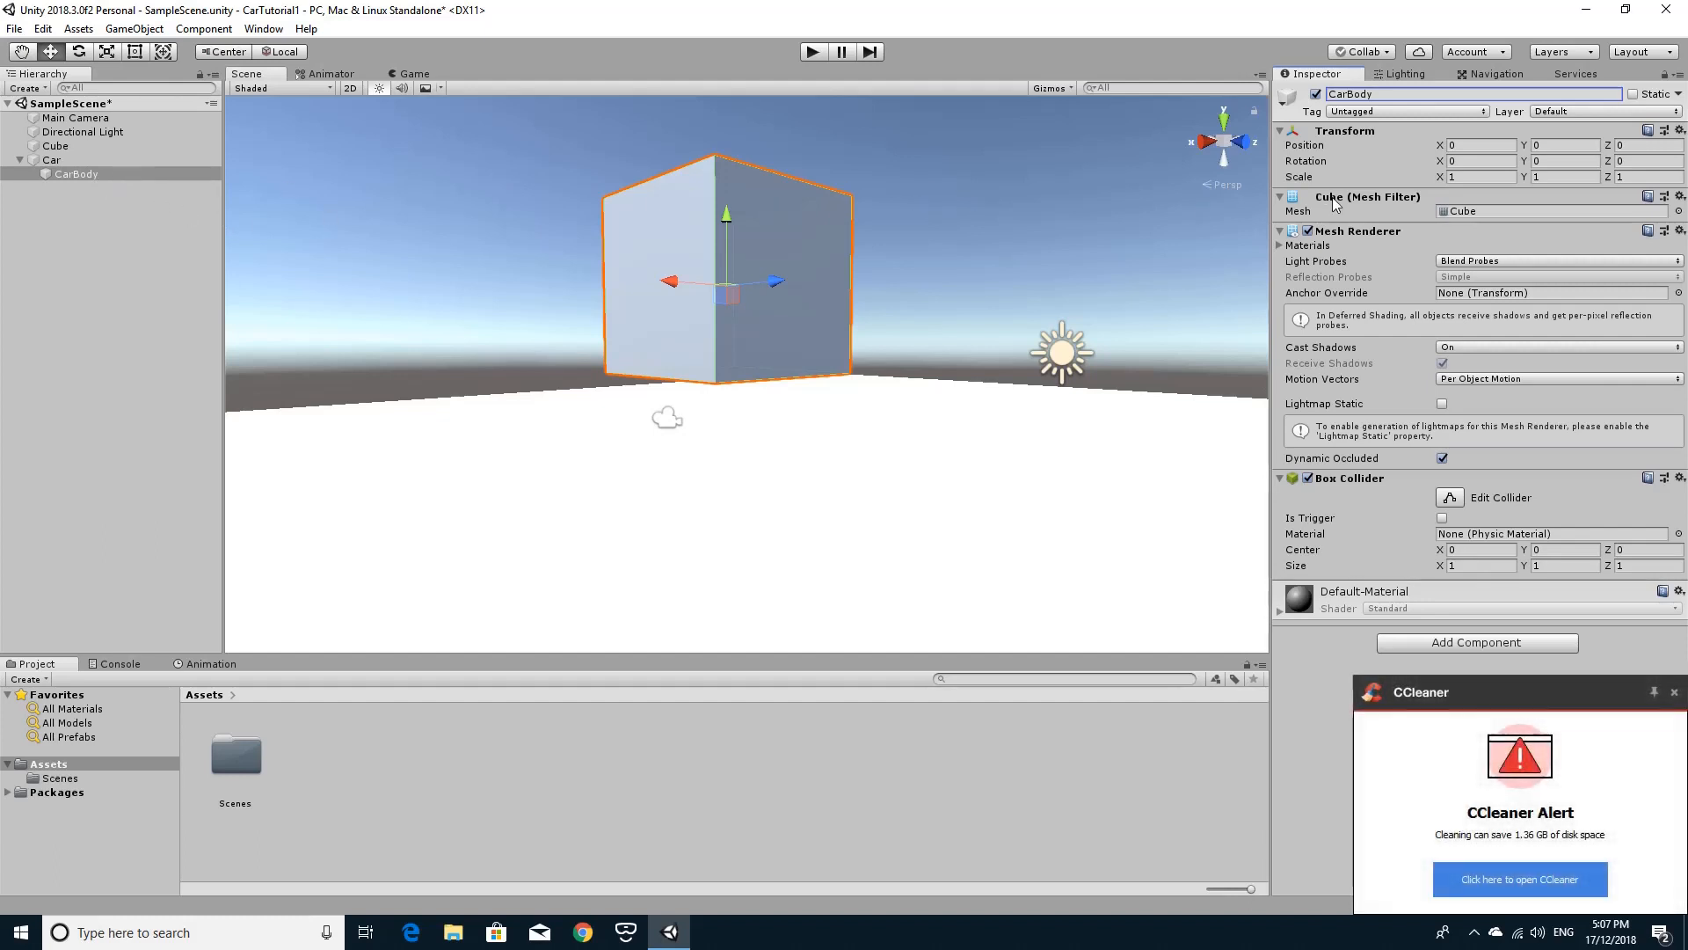
Dismiss the CCleaner alert and select the CarBody object.
{"action": "left_click", "coordinate": [52, 162]}
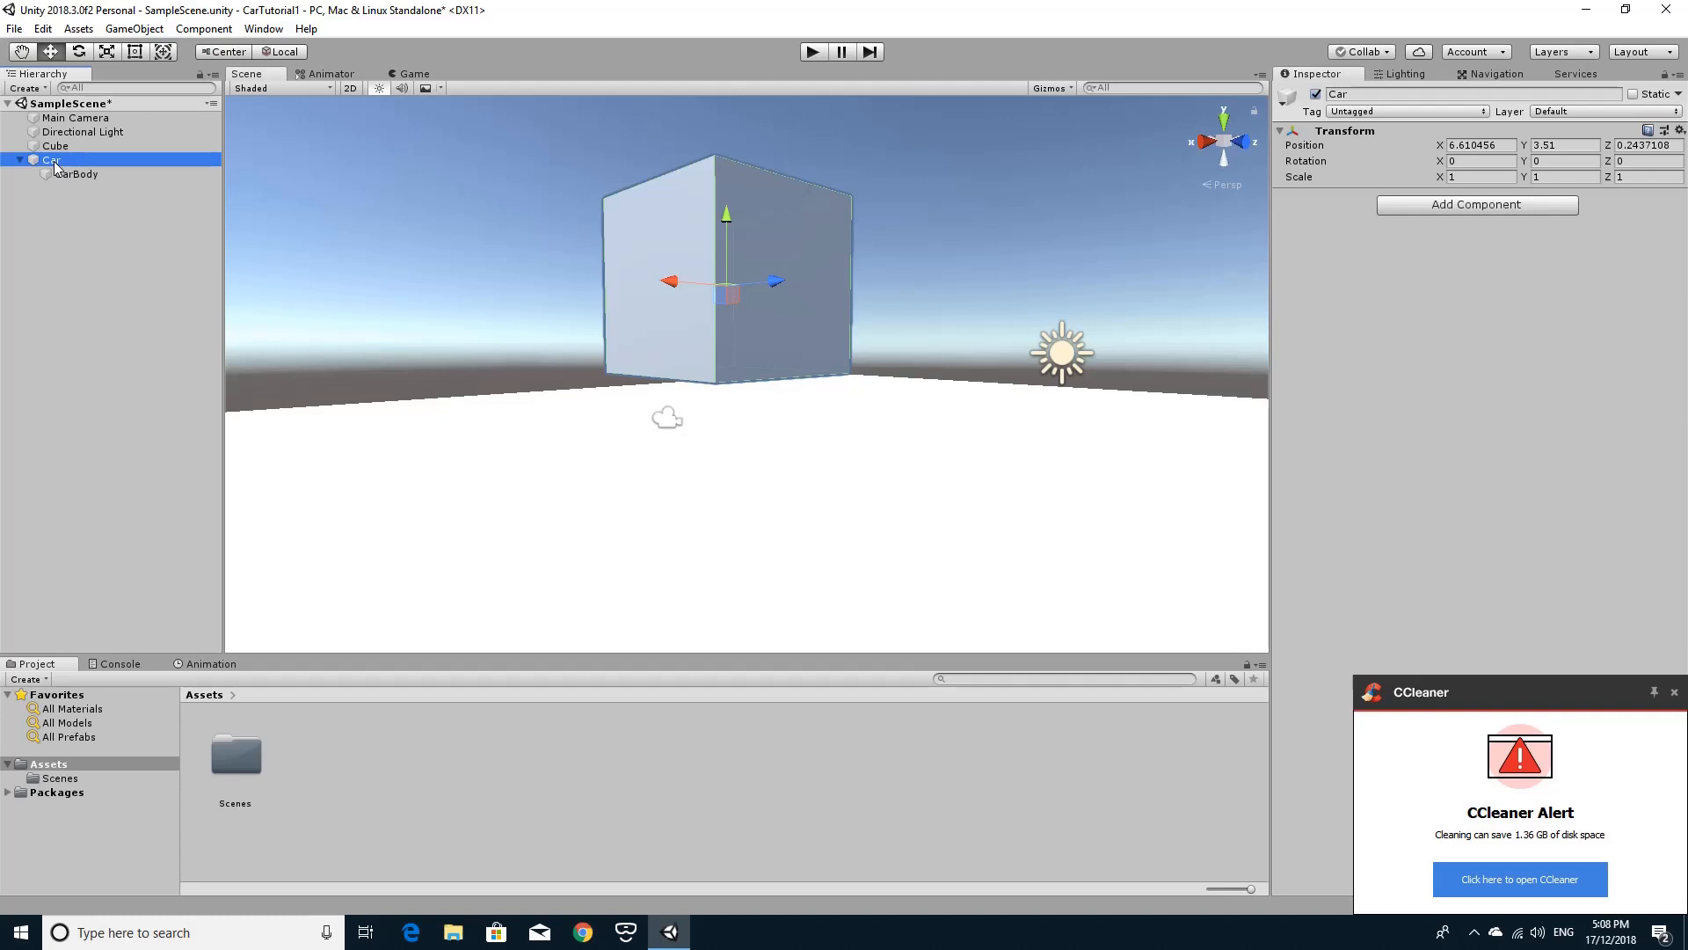
{"action": "left_click", "coordinate": [1674, 692]}
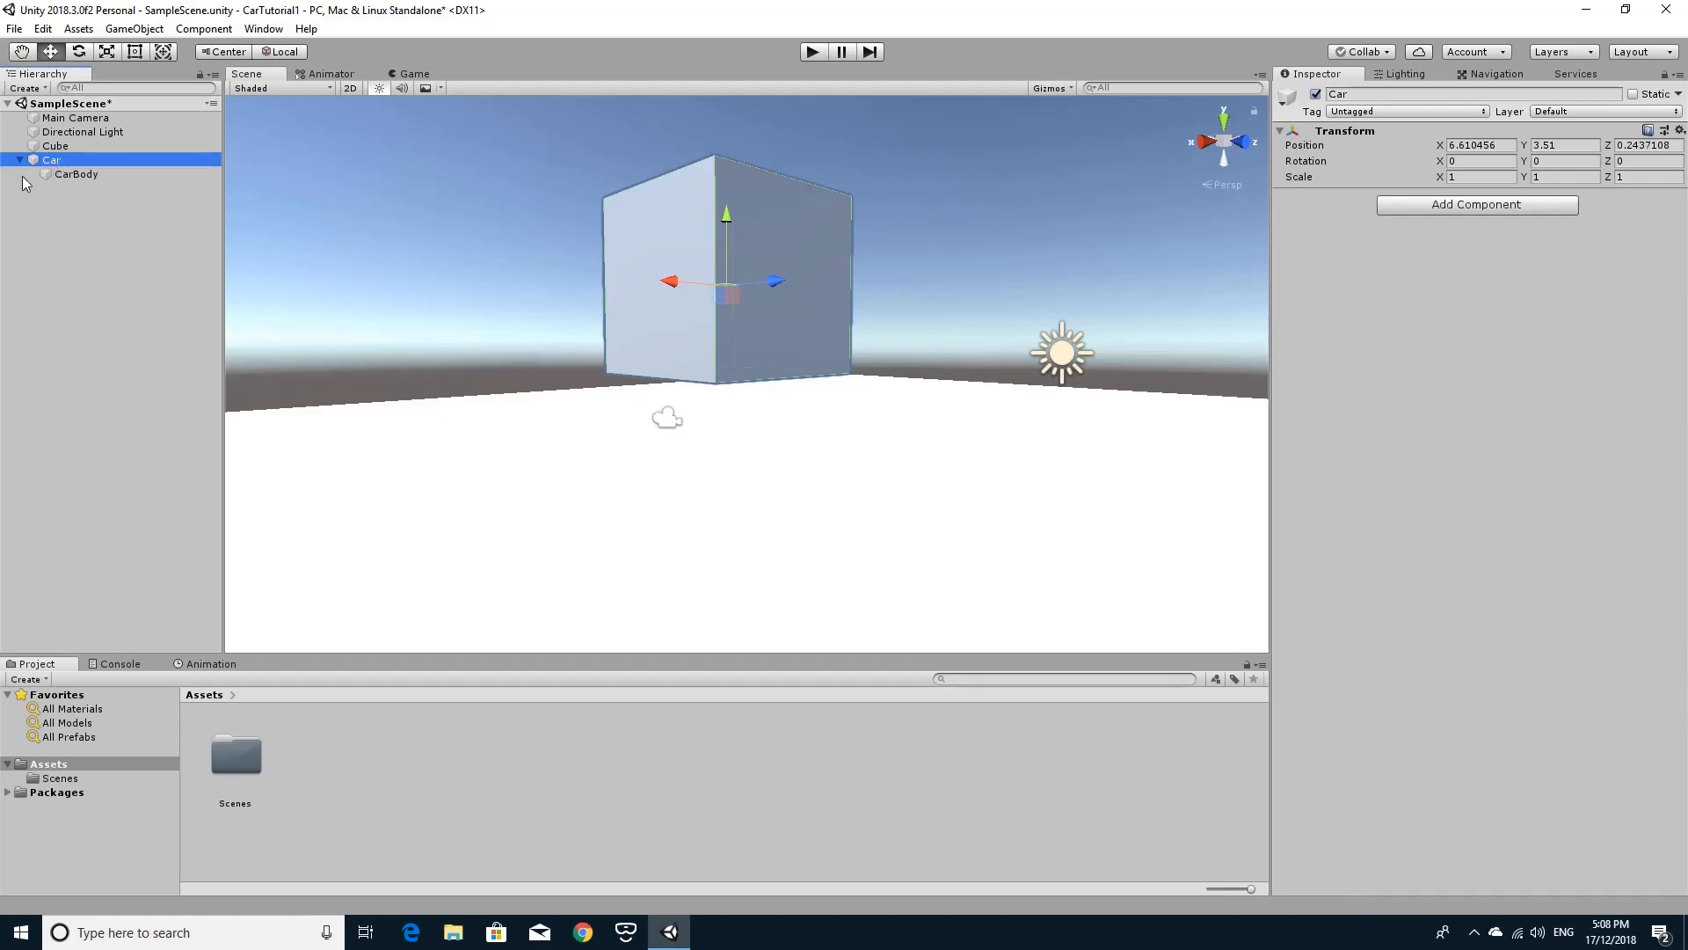
{"action": "left_click", "coordinate": [72, 172]}
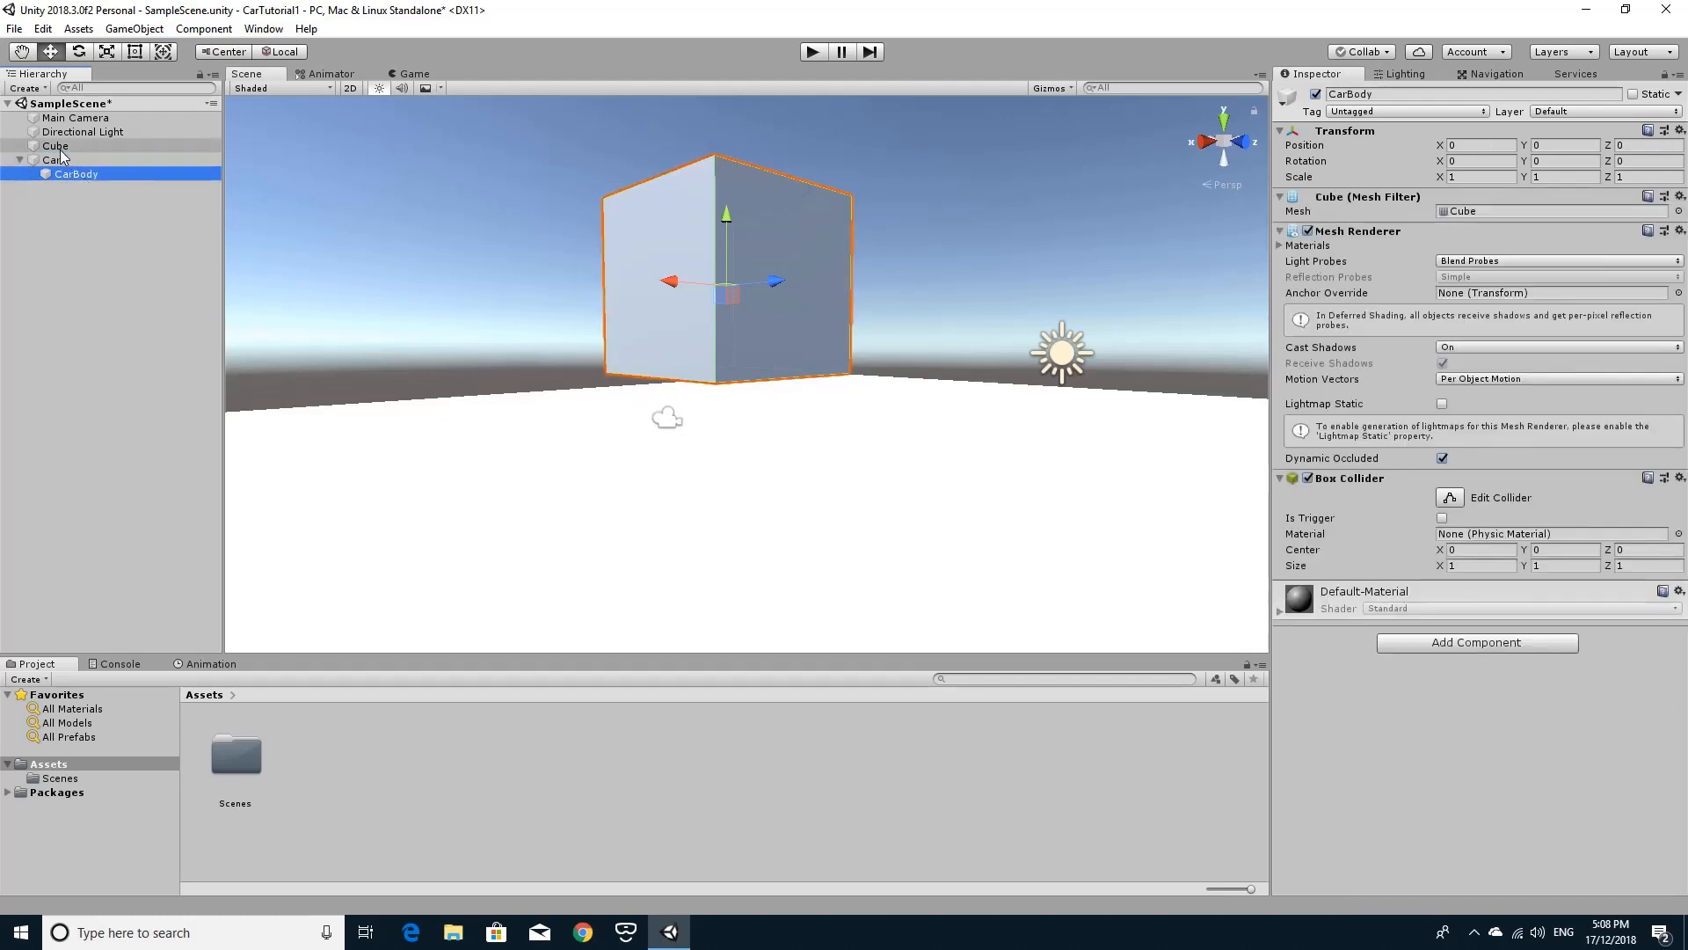
Create an empty child object under Car and name it Wheels.
{"action": "left_click", "coordinate": [56, 160]}
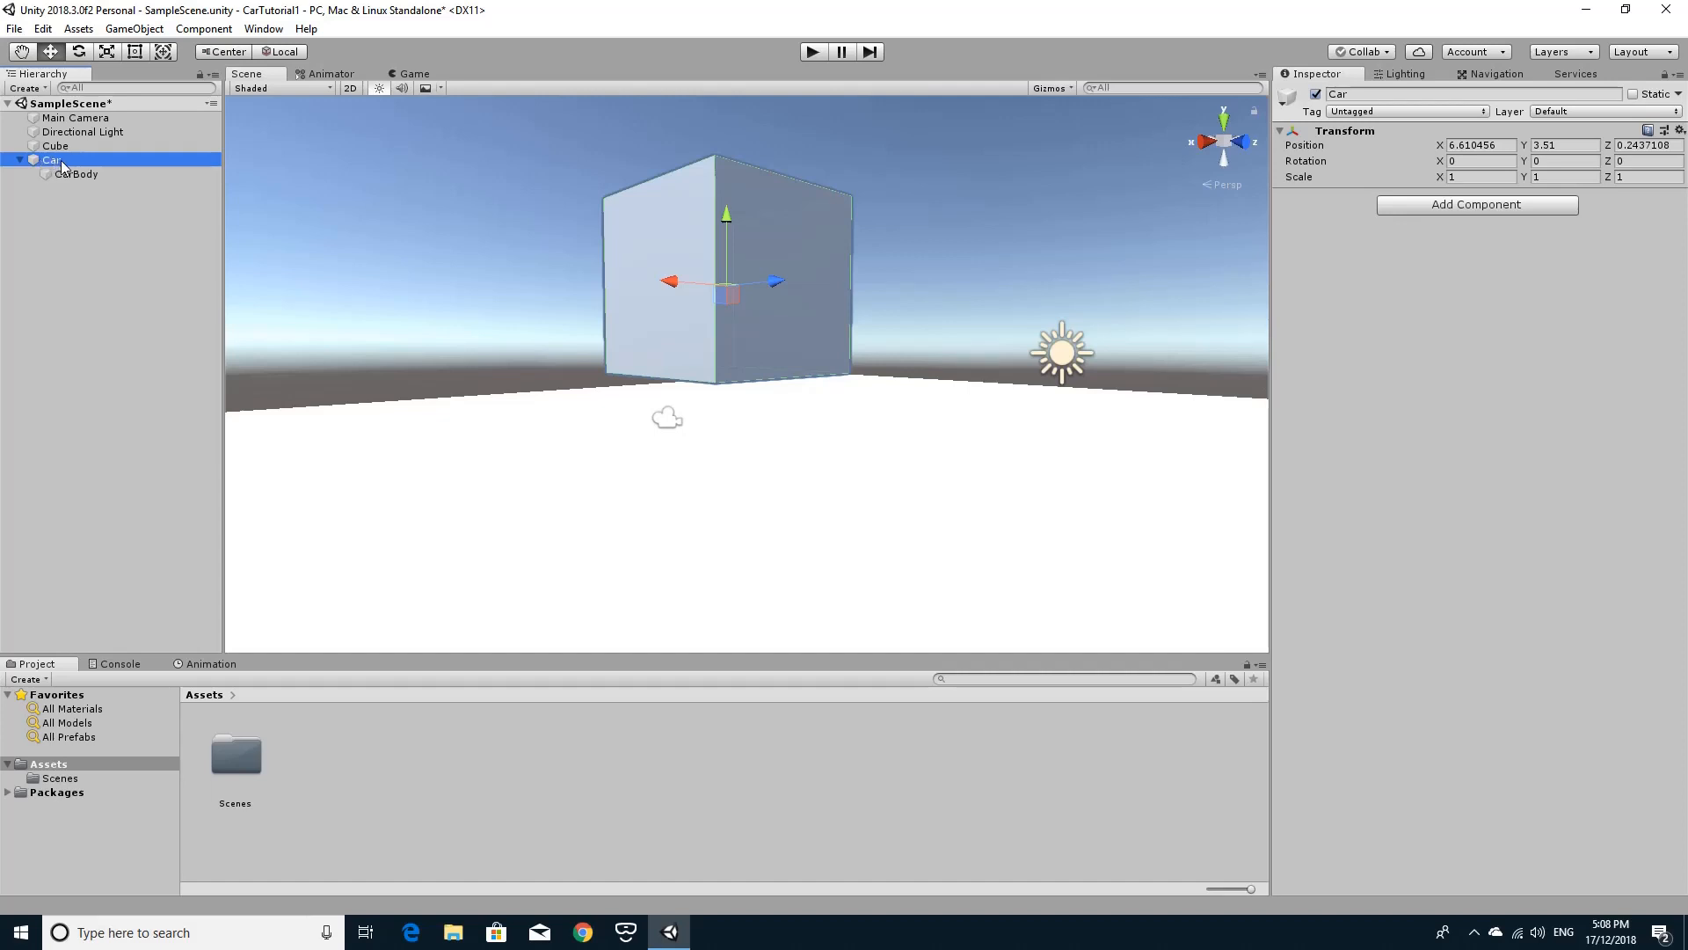
{"action": "right_click", "coordinate": [60, 161]}
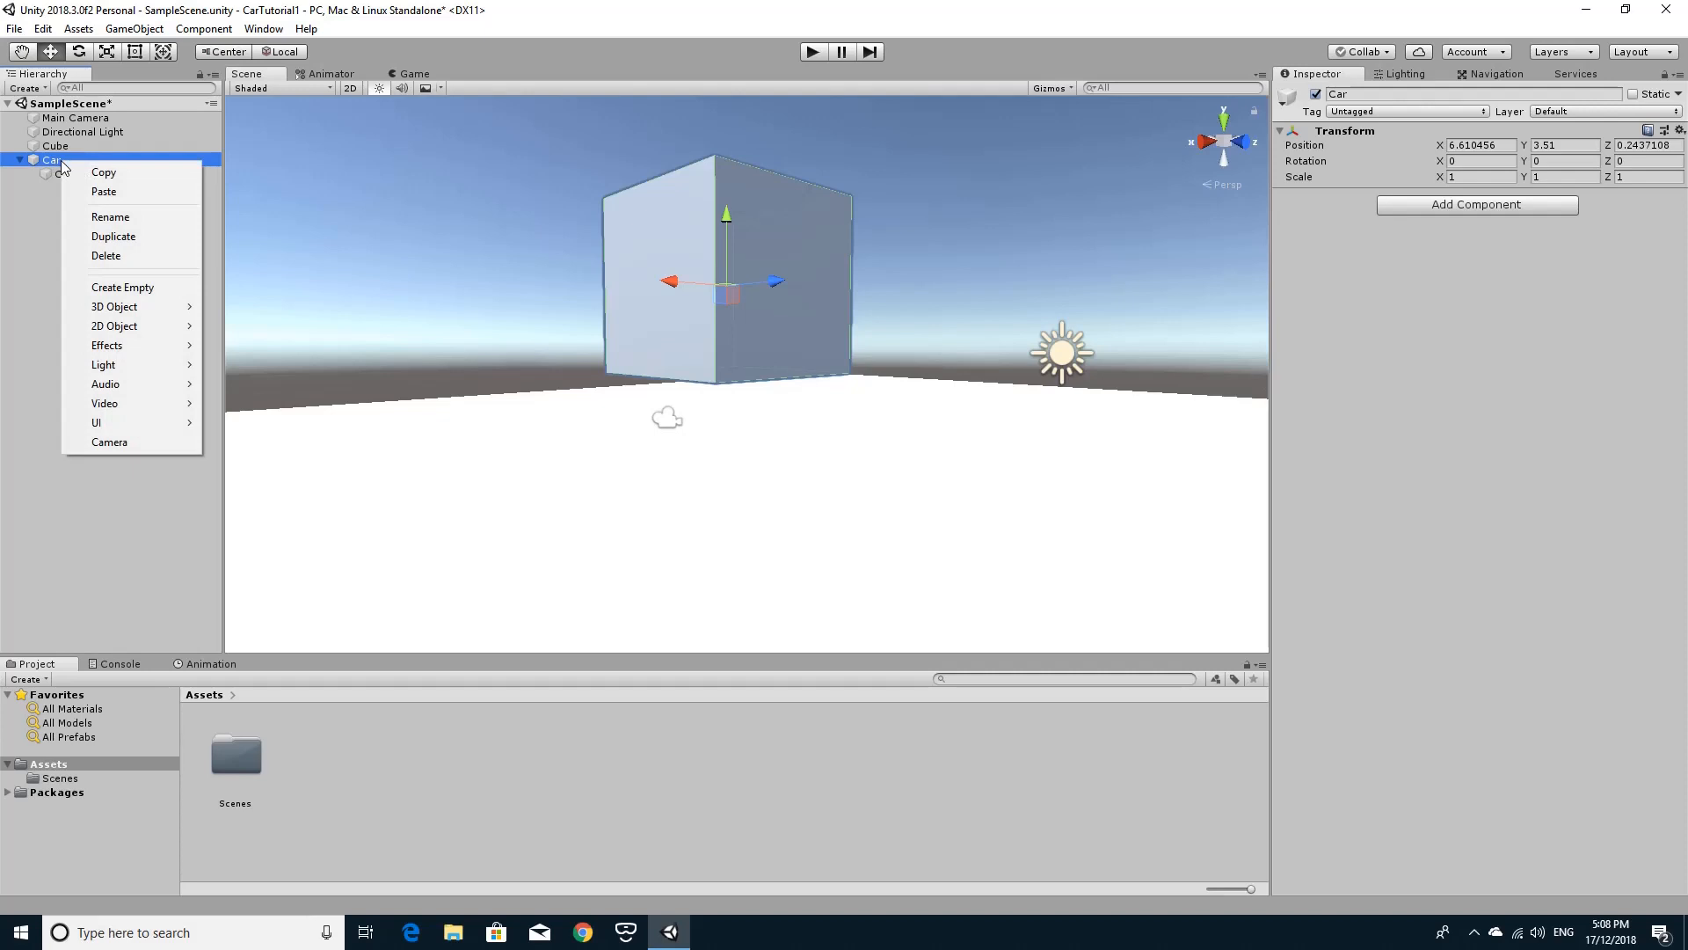
{"action": "left_click", "coordinate": [127, 286]}
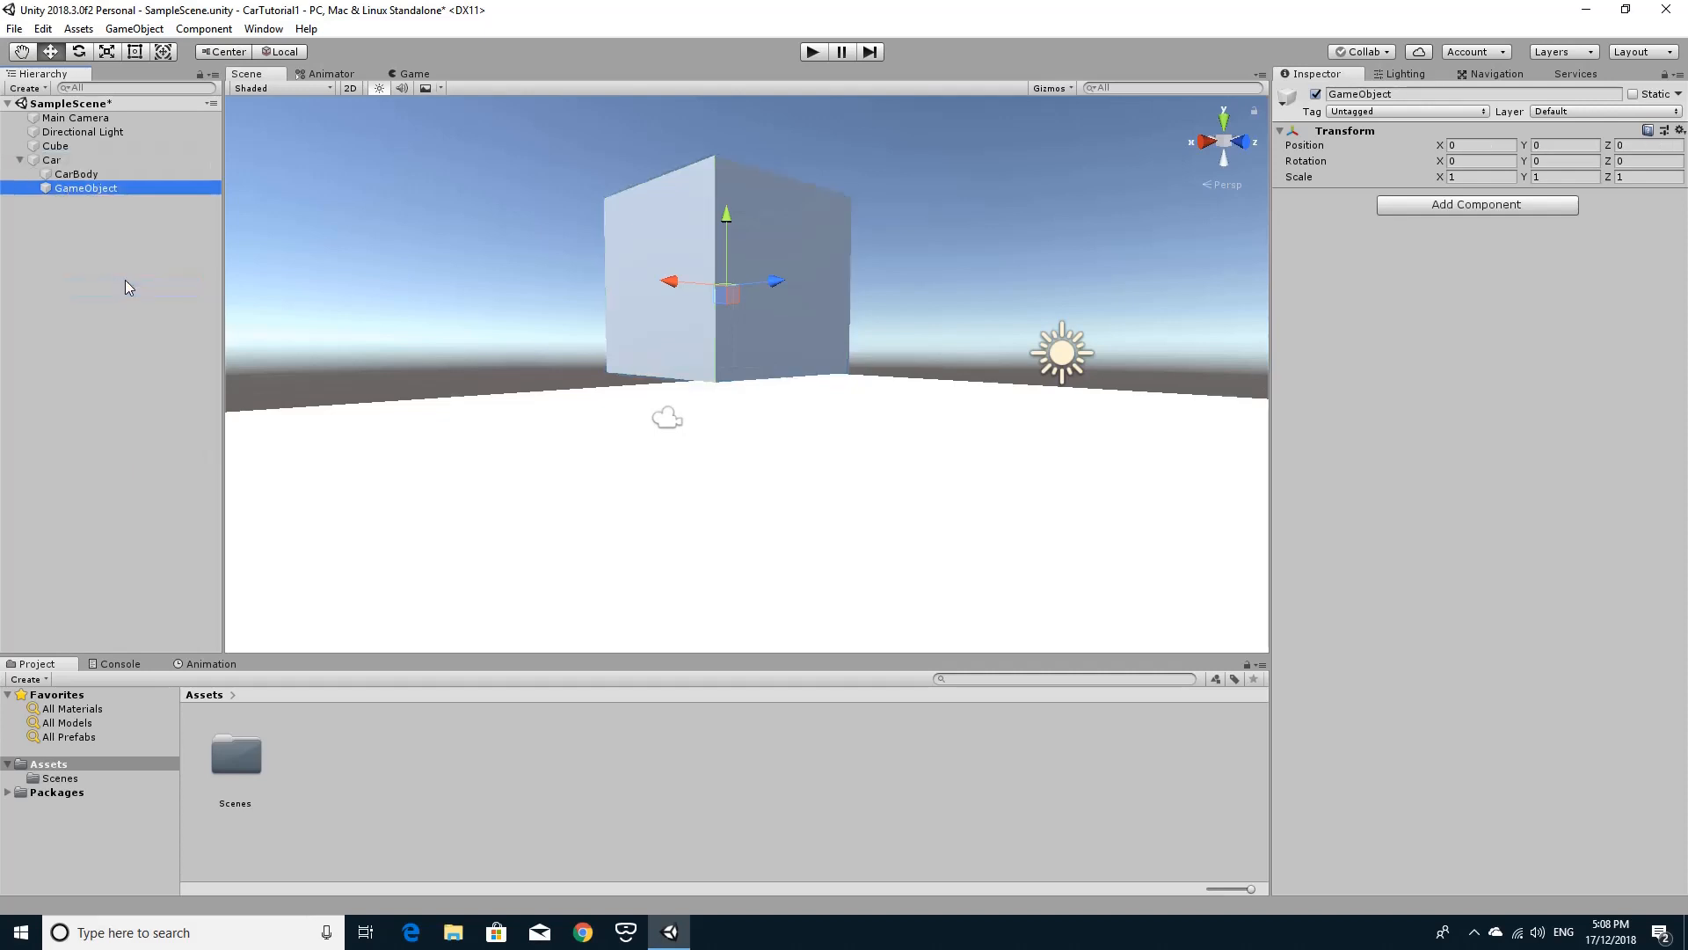
{"action": "left_click", "coordinate": [130, 190]}
{"action": "type", "text": "W"}
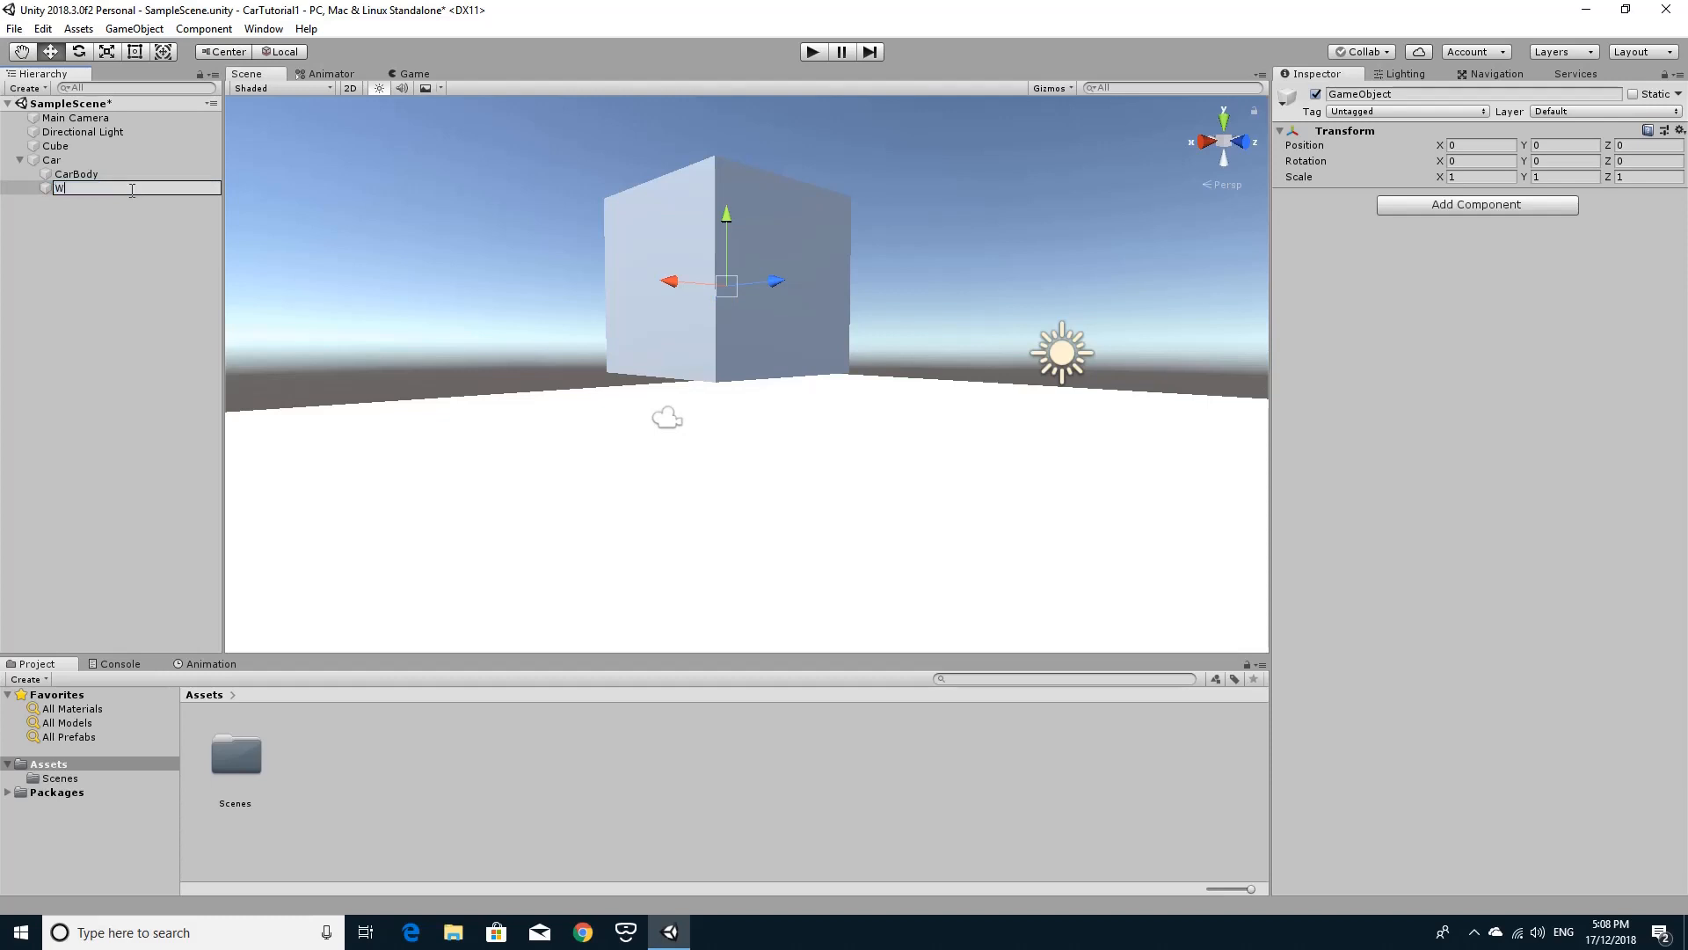
{"action": "type", "text": "heels"}
{"action": "key", "text": "Return"}
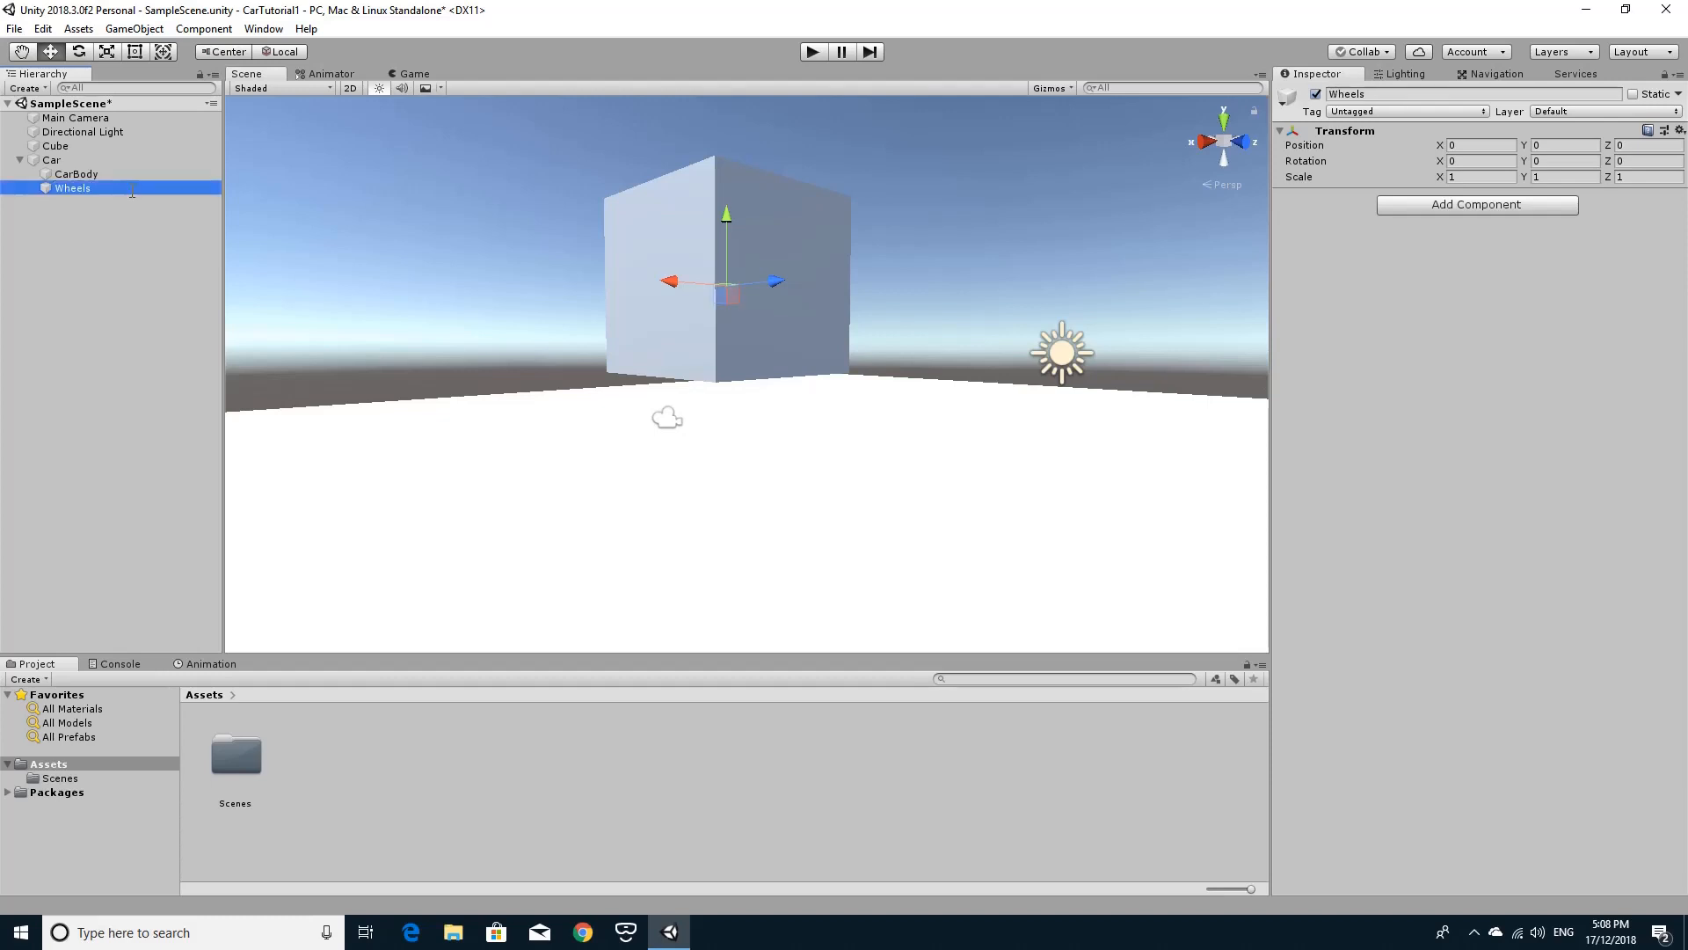
Create an empty child object under Wheels and name it LeftFront.
{"action": "right_click", "coordinate": [81, 193]}
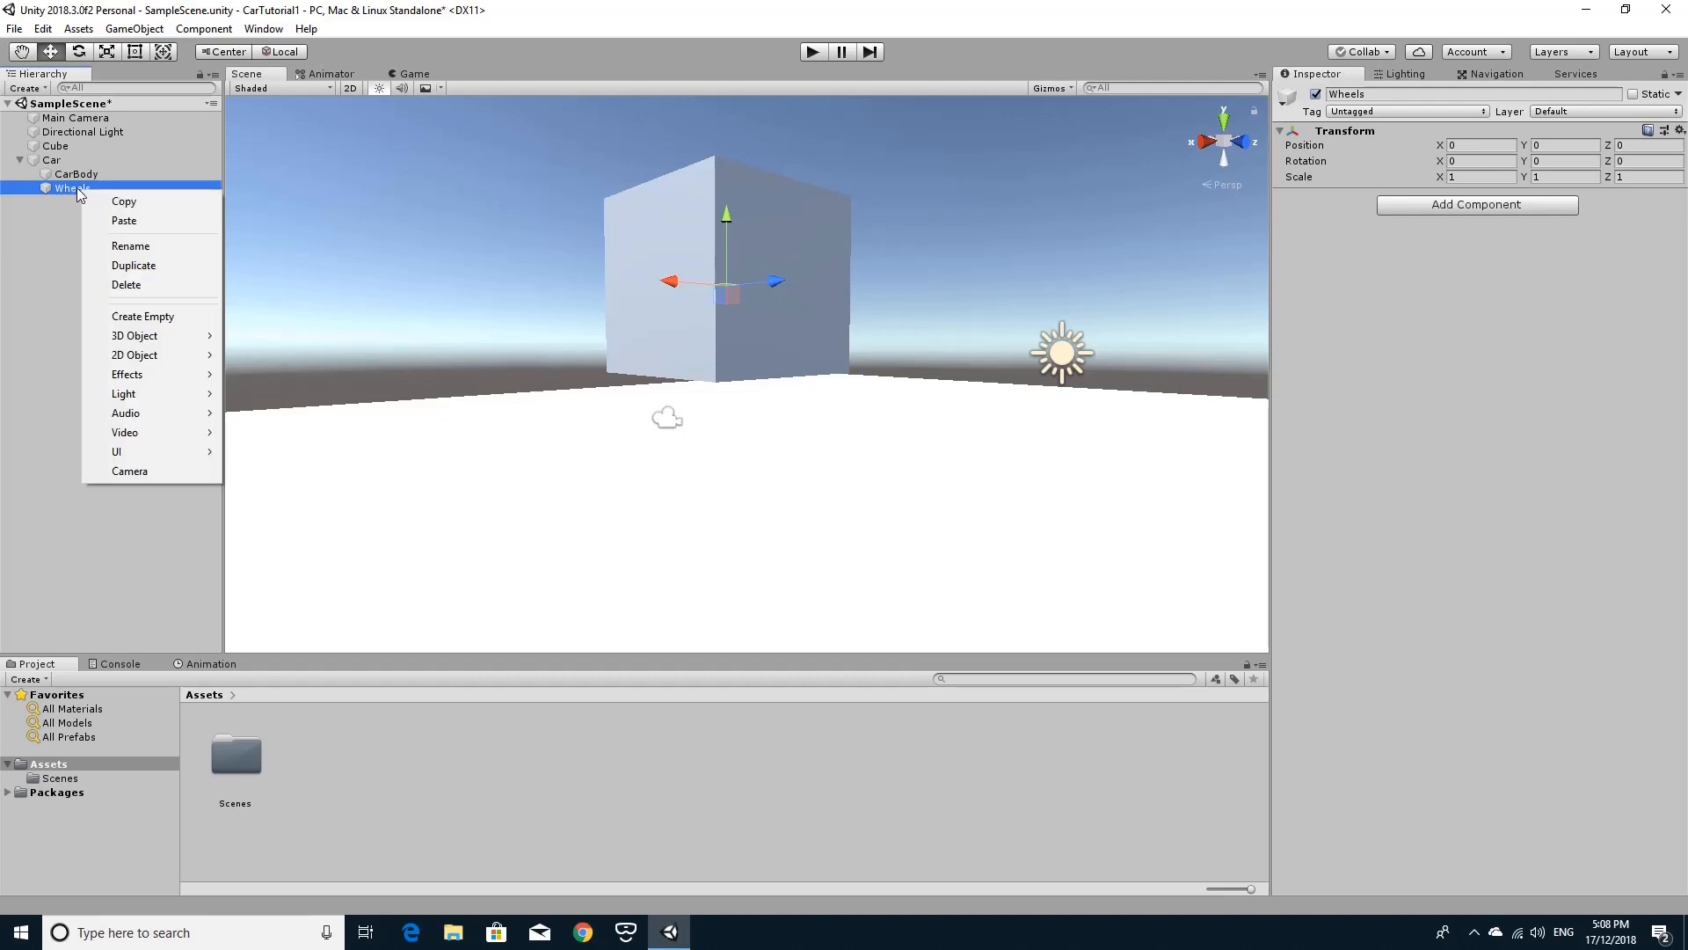
{"action": "left_click", "coordinate": [136, 318]}
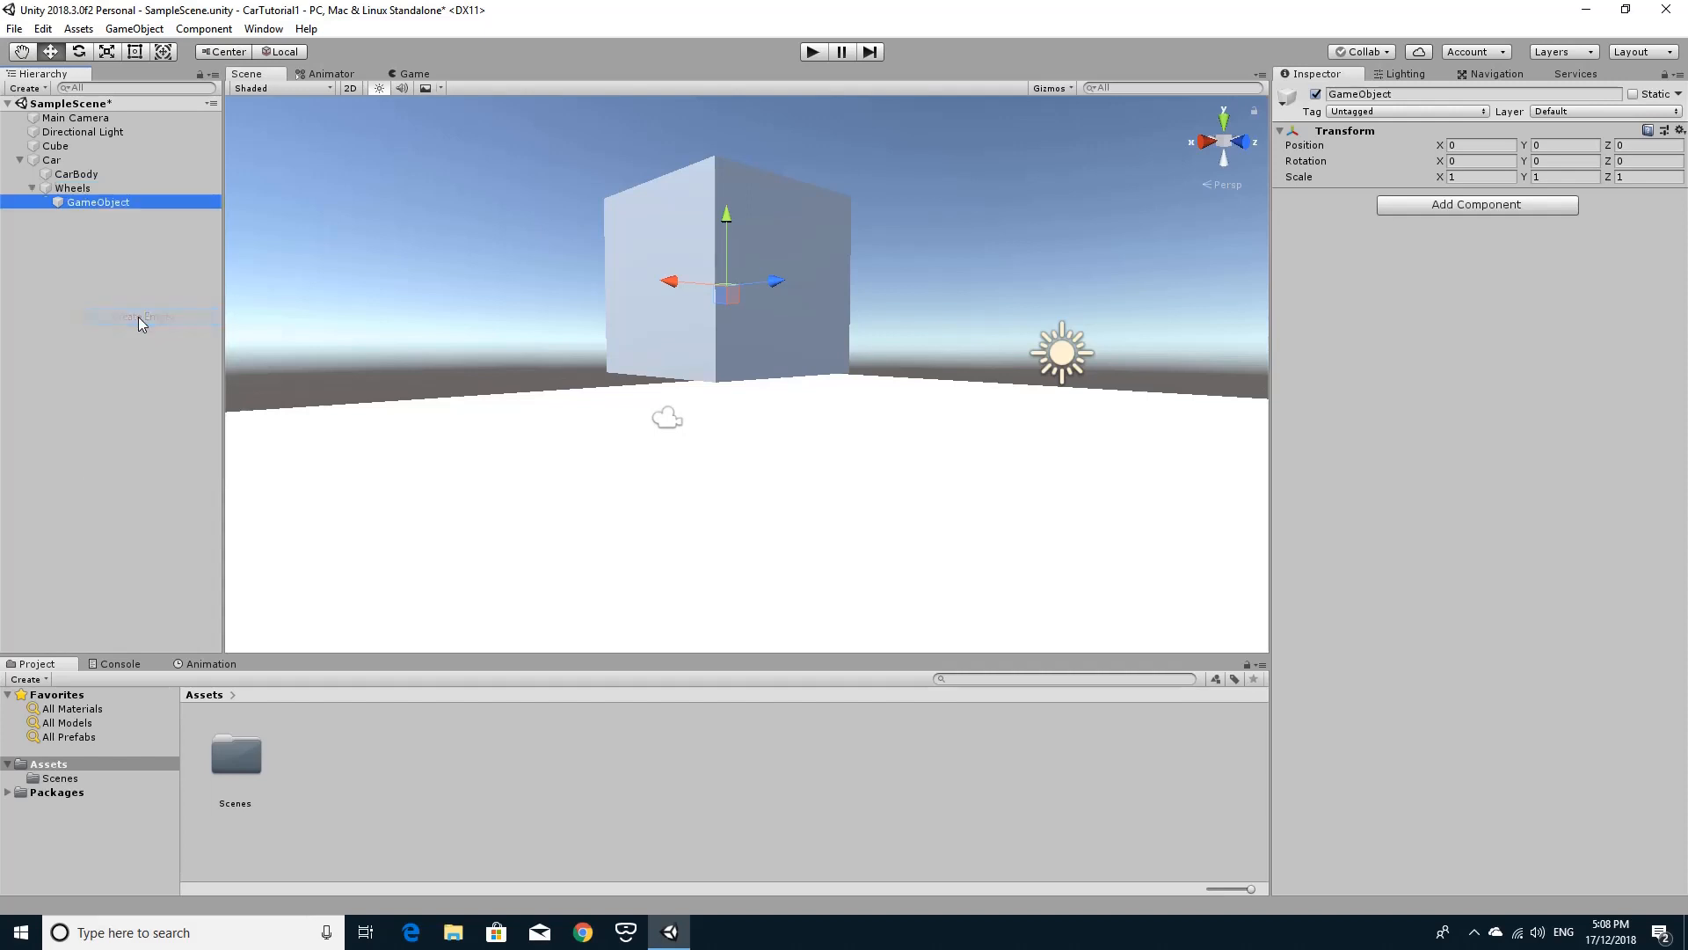
{"action": "left_click", "coordinate": [88, 201]}
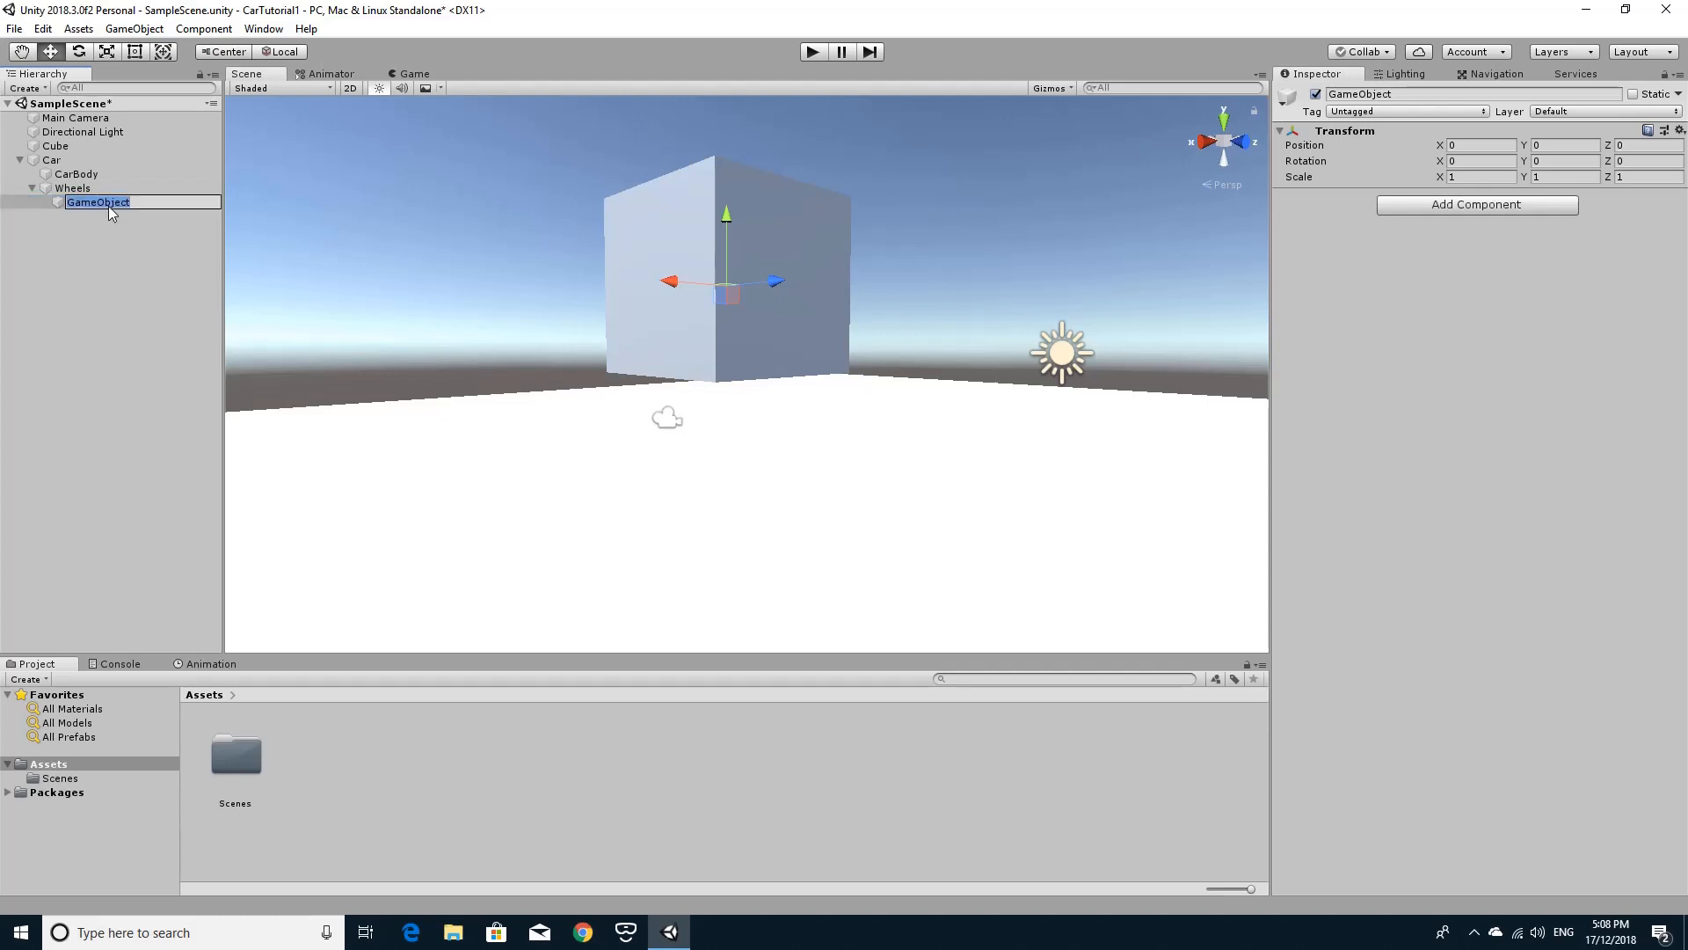
{"action": "type", "text": "LeftFront"}
{"action": "key", "text": "Return"}
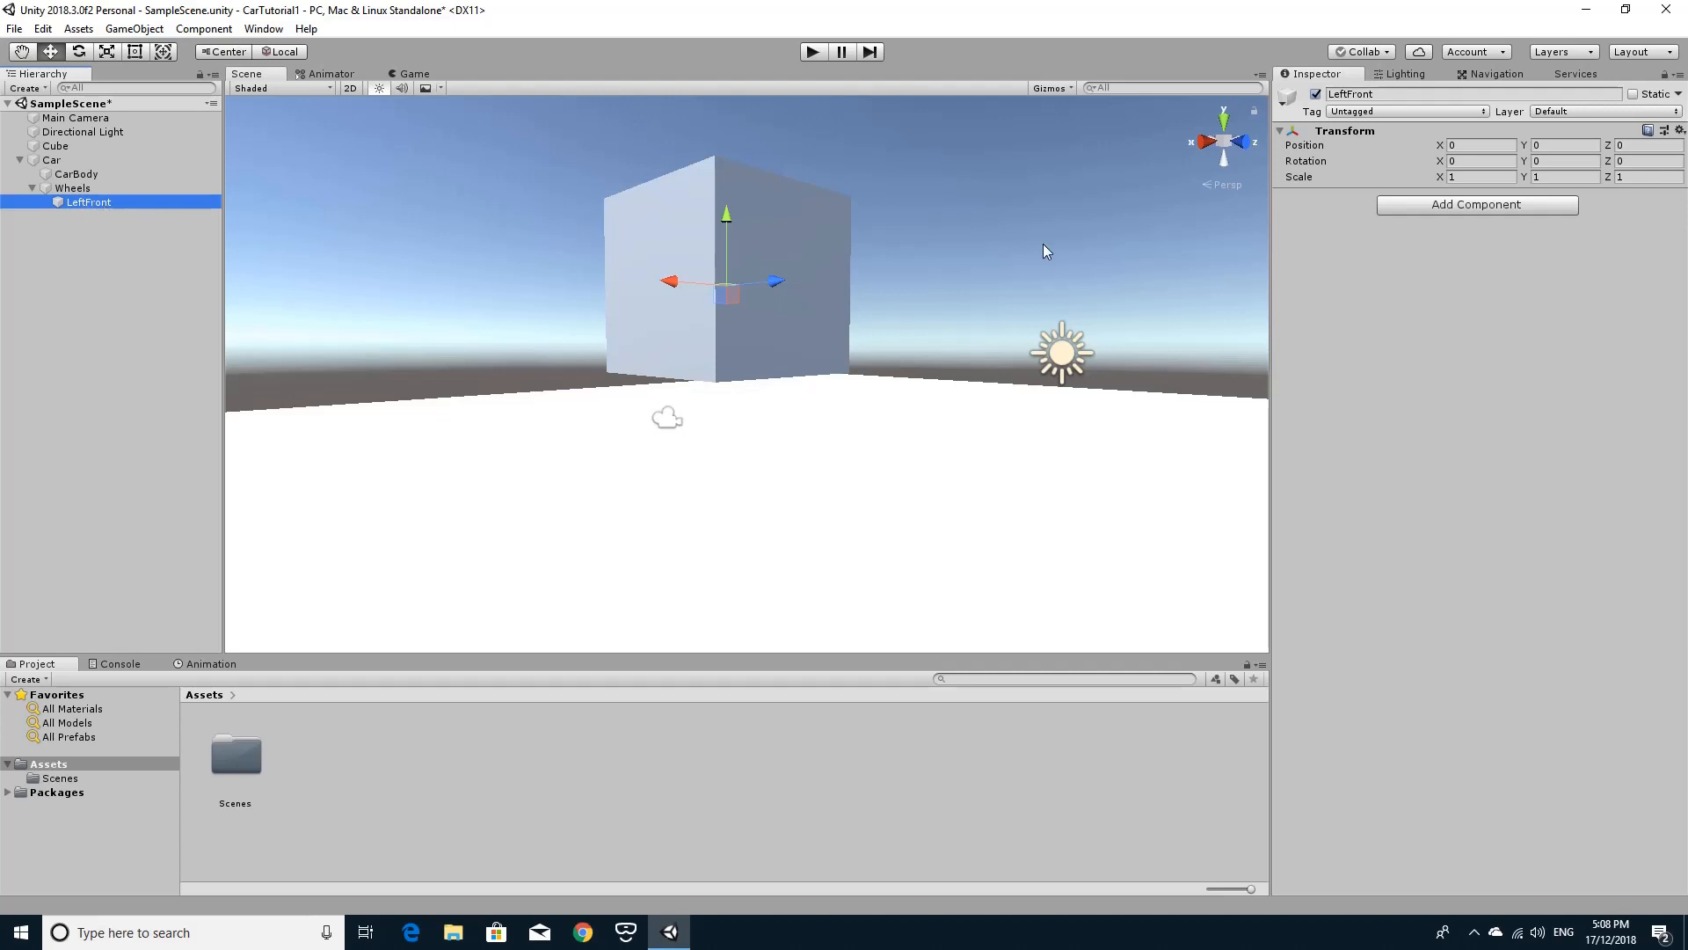
Add a Wheel Collider physics component to the LeftFront object.
{"action": "left_click", "coordinate": [1409, 205]}
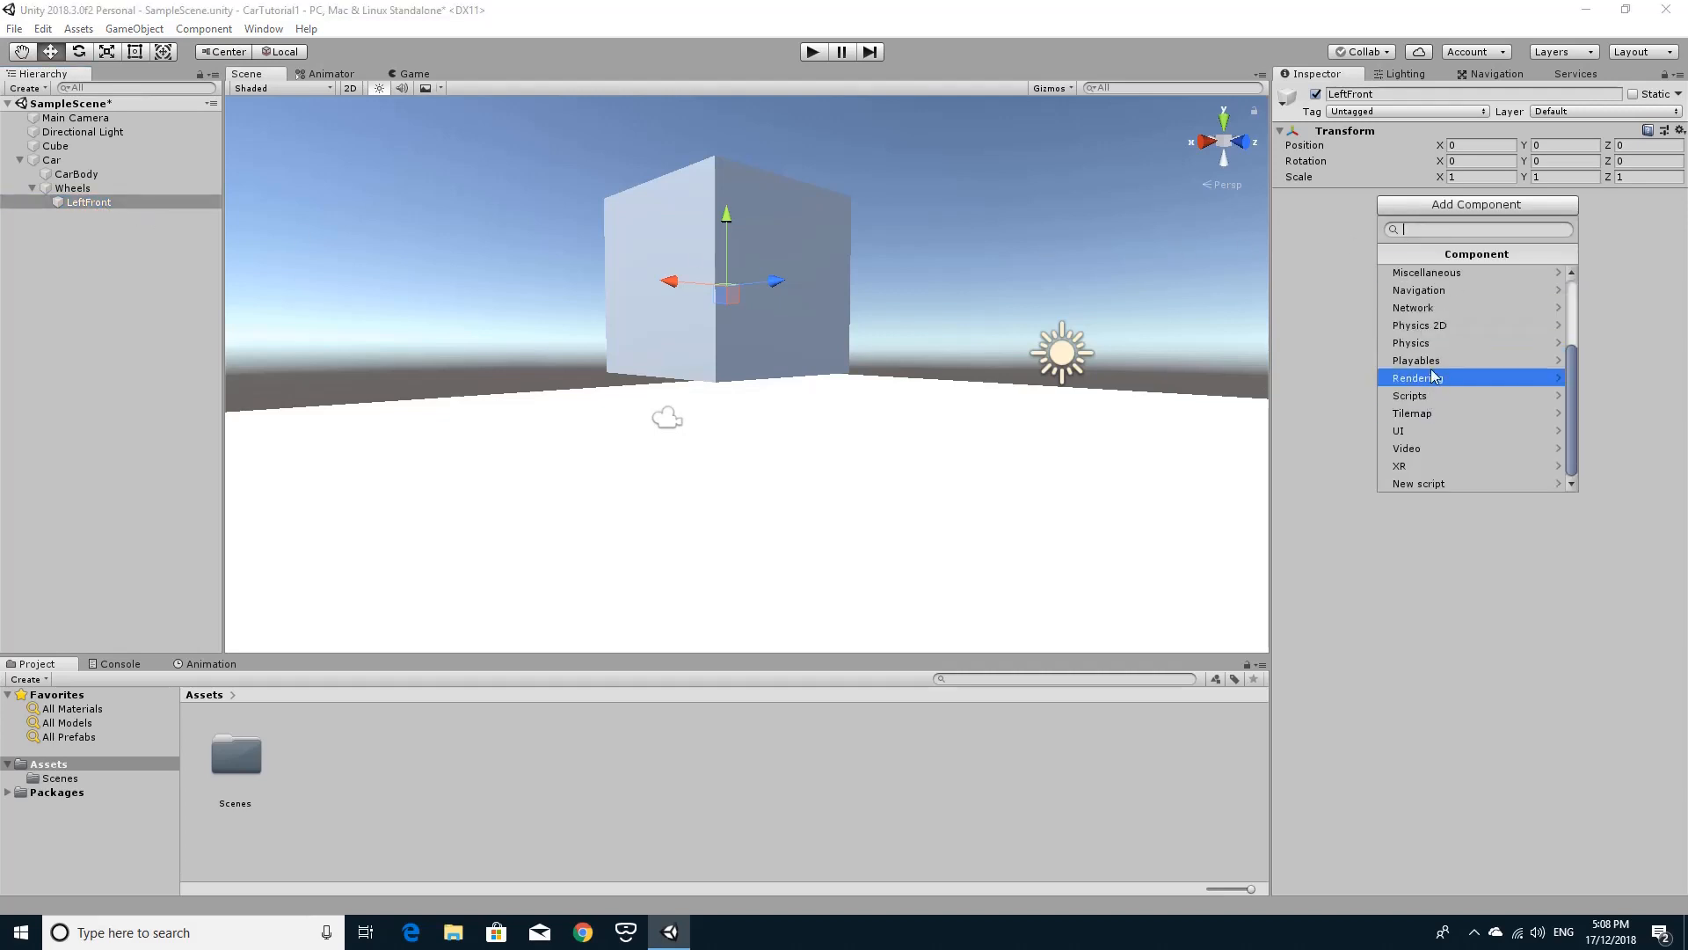
{"action": "left_click", "coordinate": [1431, 349]}
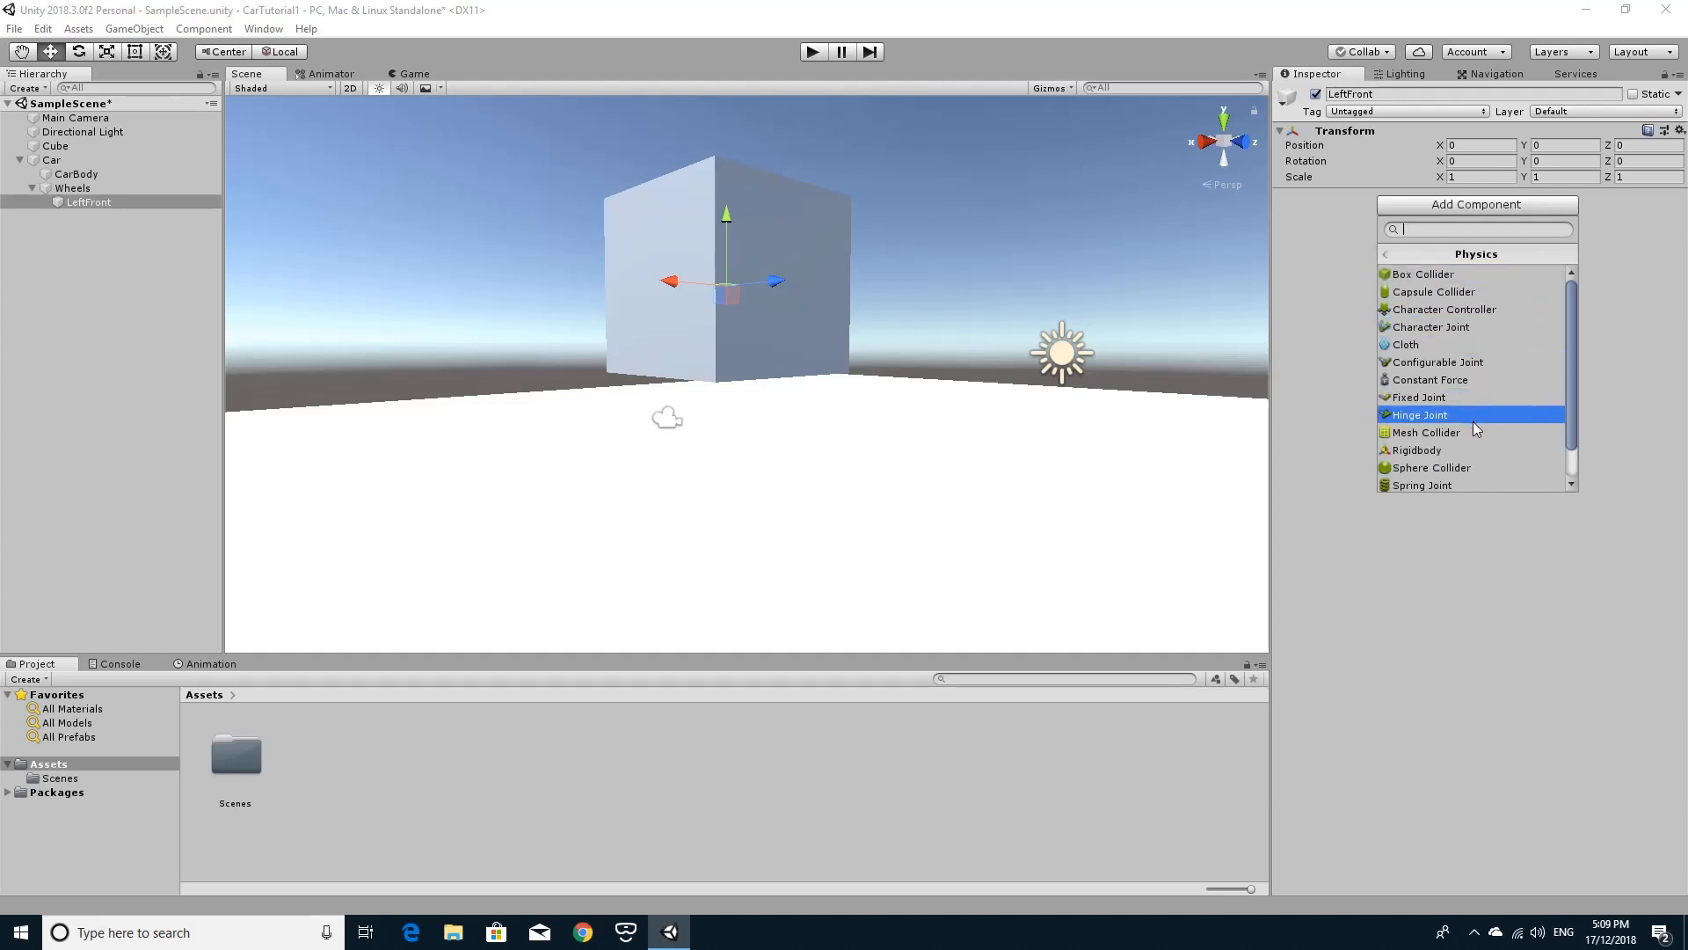
{"action": "scroll", "coordinate": [1474, 421], "scroll_direction": "down", "scroll_amount": 2}
{"action": "left_click", "coordinate": [1475, 483]}
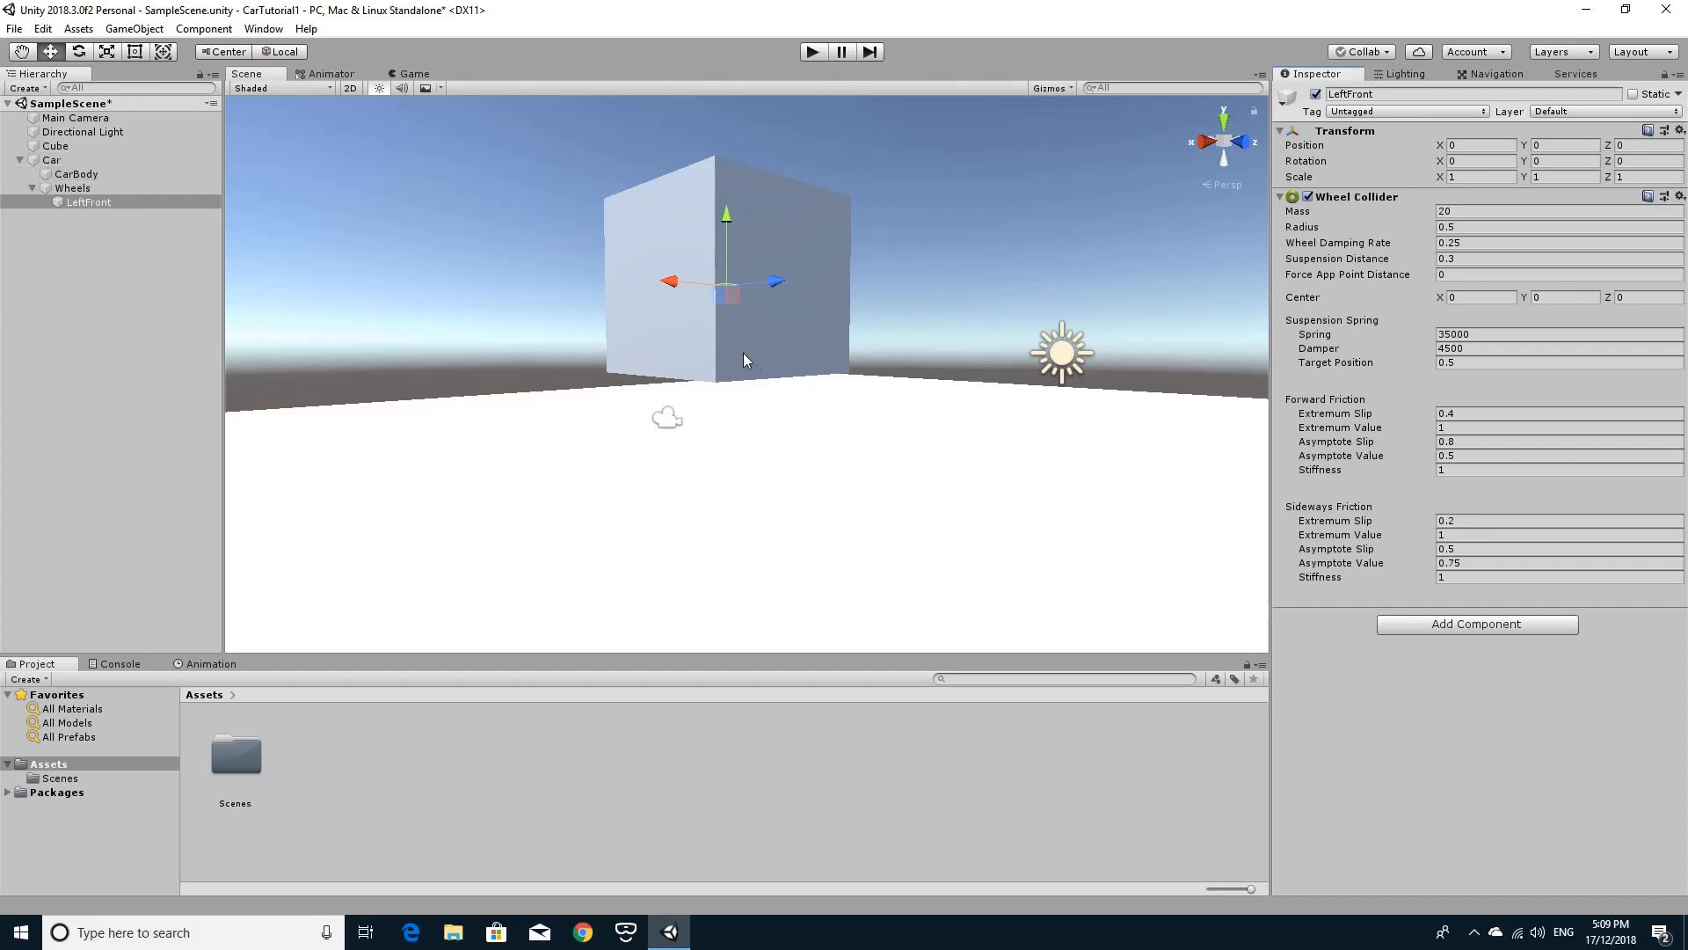
Add a Rigidbody physics component to the Car object and set its mass to 1500.
{"action": "left_click", "coordinate": [74, 162]}
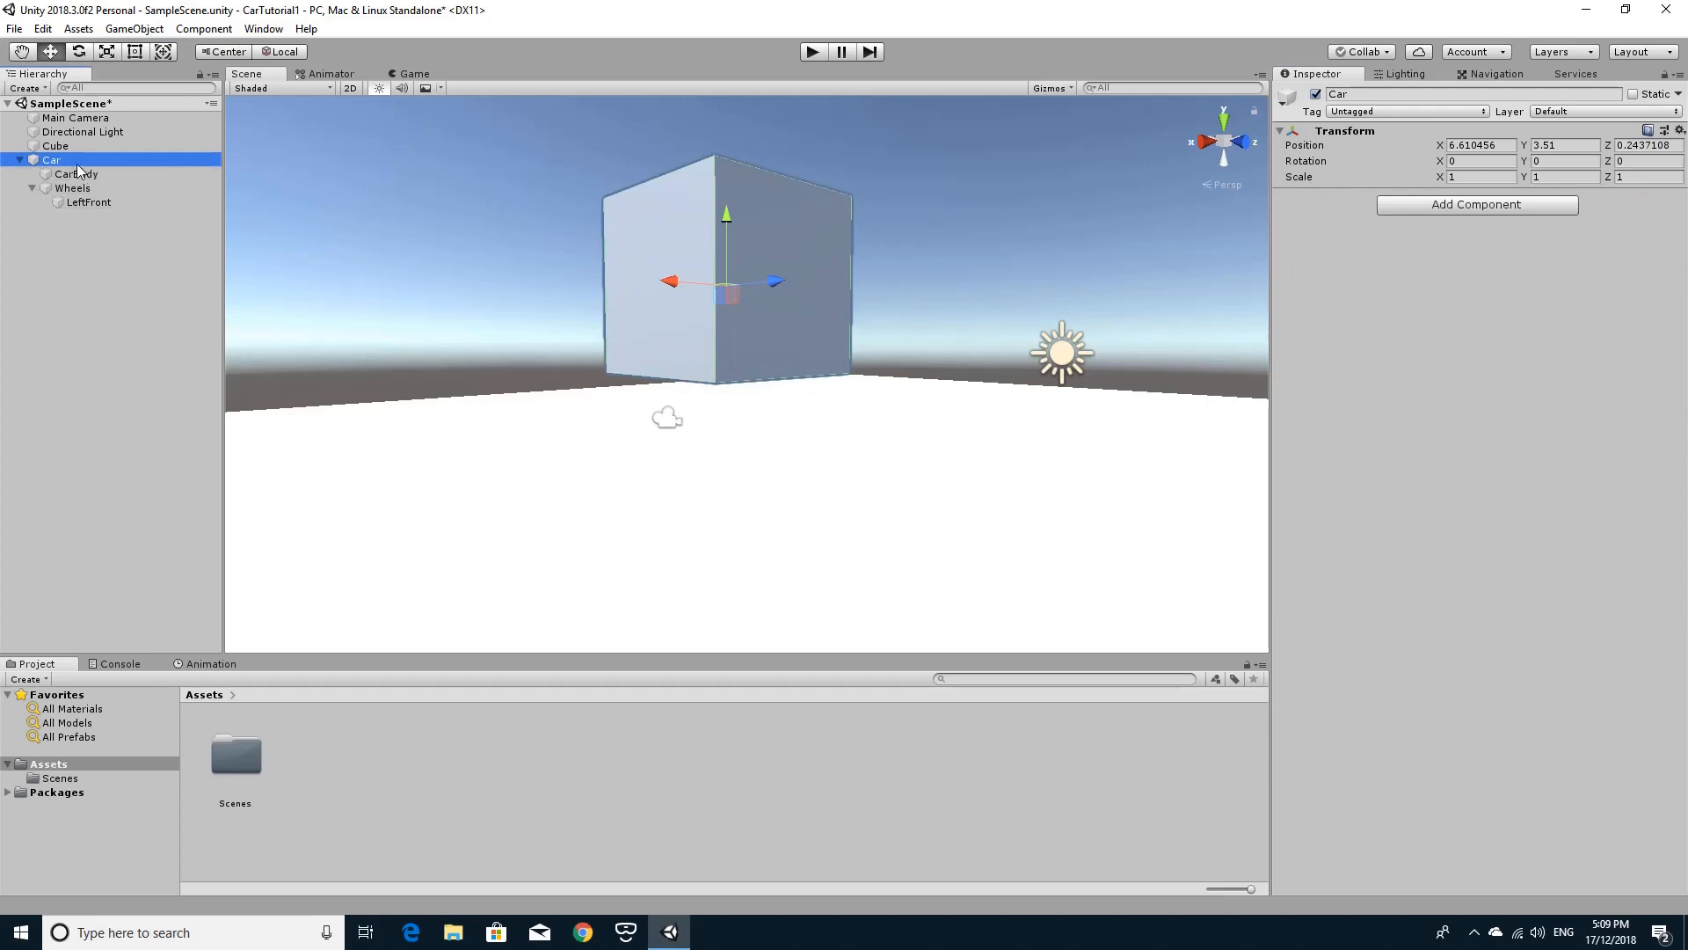
{"action": "left_click", "coordinate": [1400, 208]}
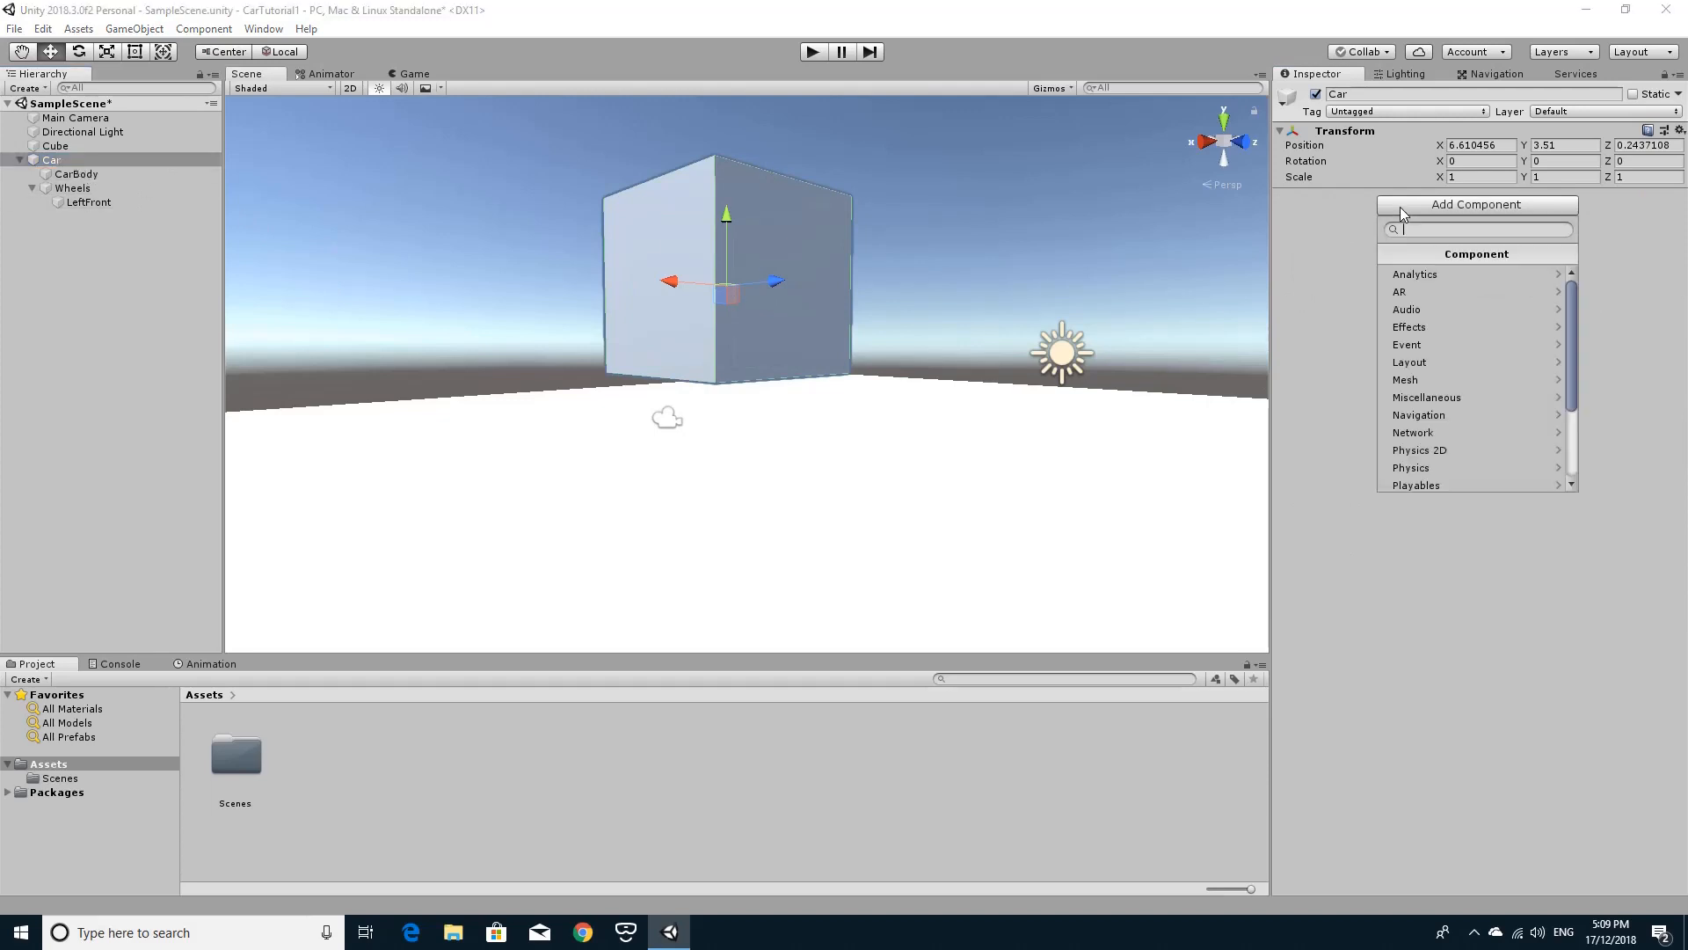
{"action": "left_click", "coordinate": [1449, 466]}
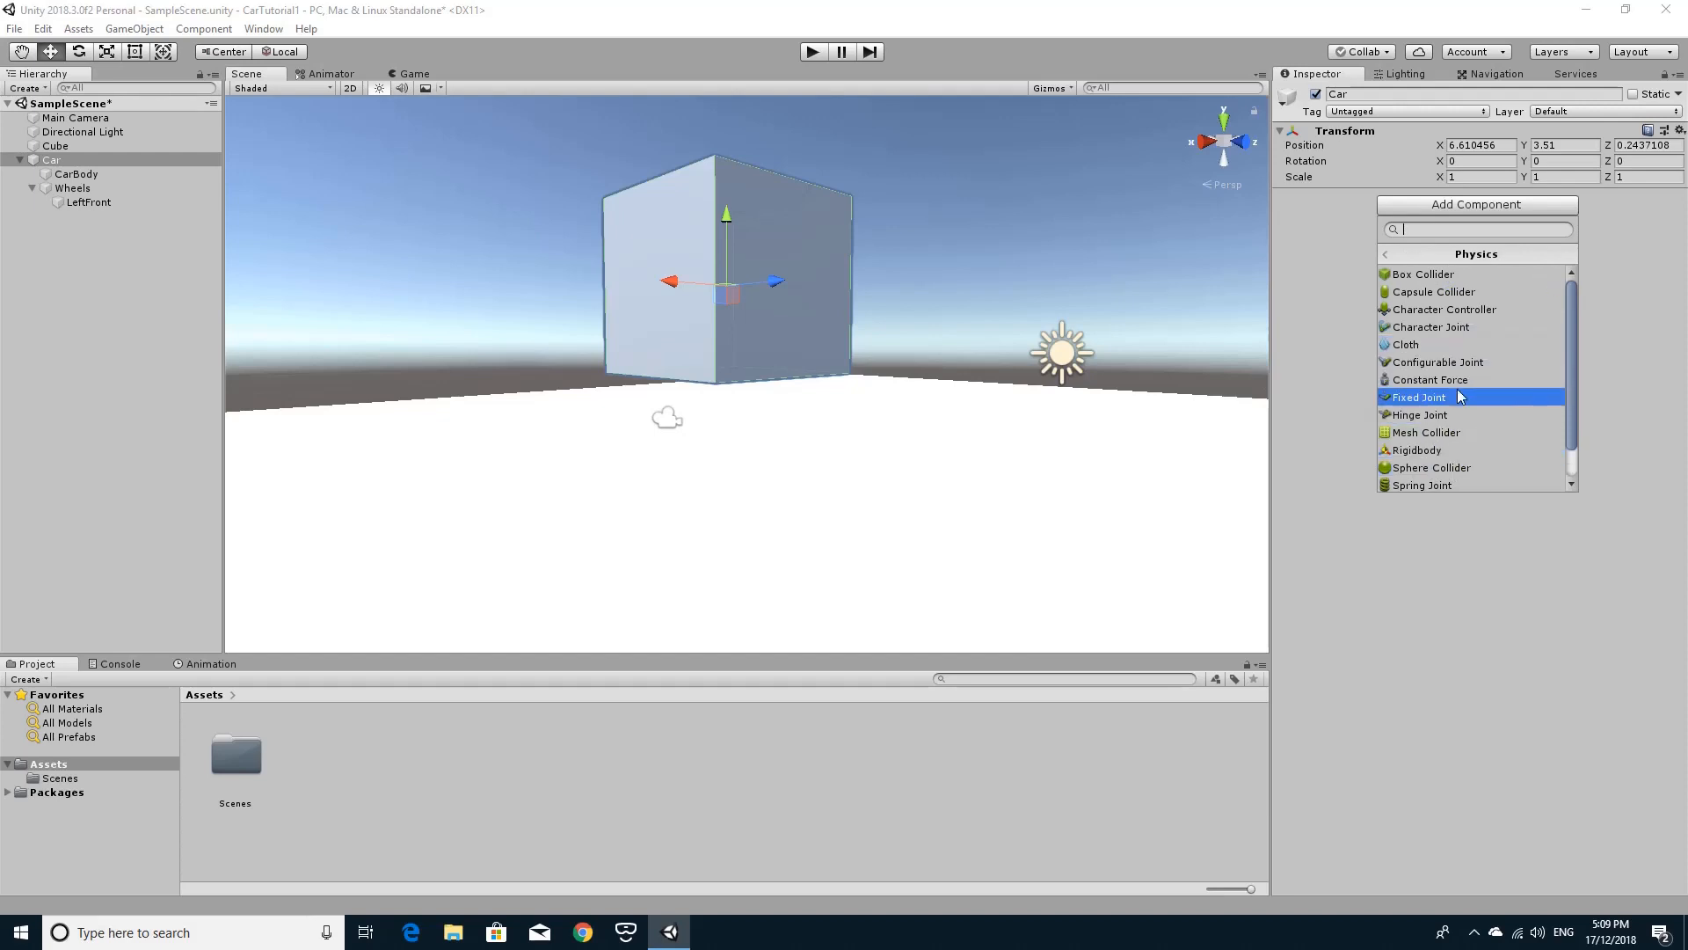
{"action": "left_click", "coordinate": [1449, 449]}
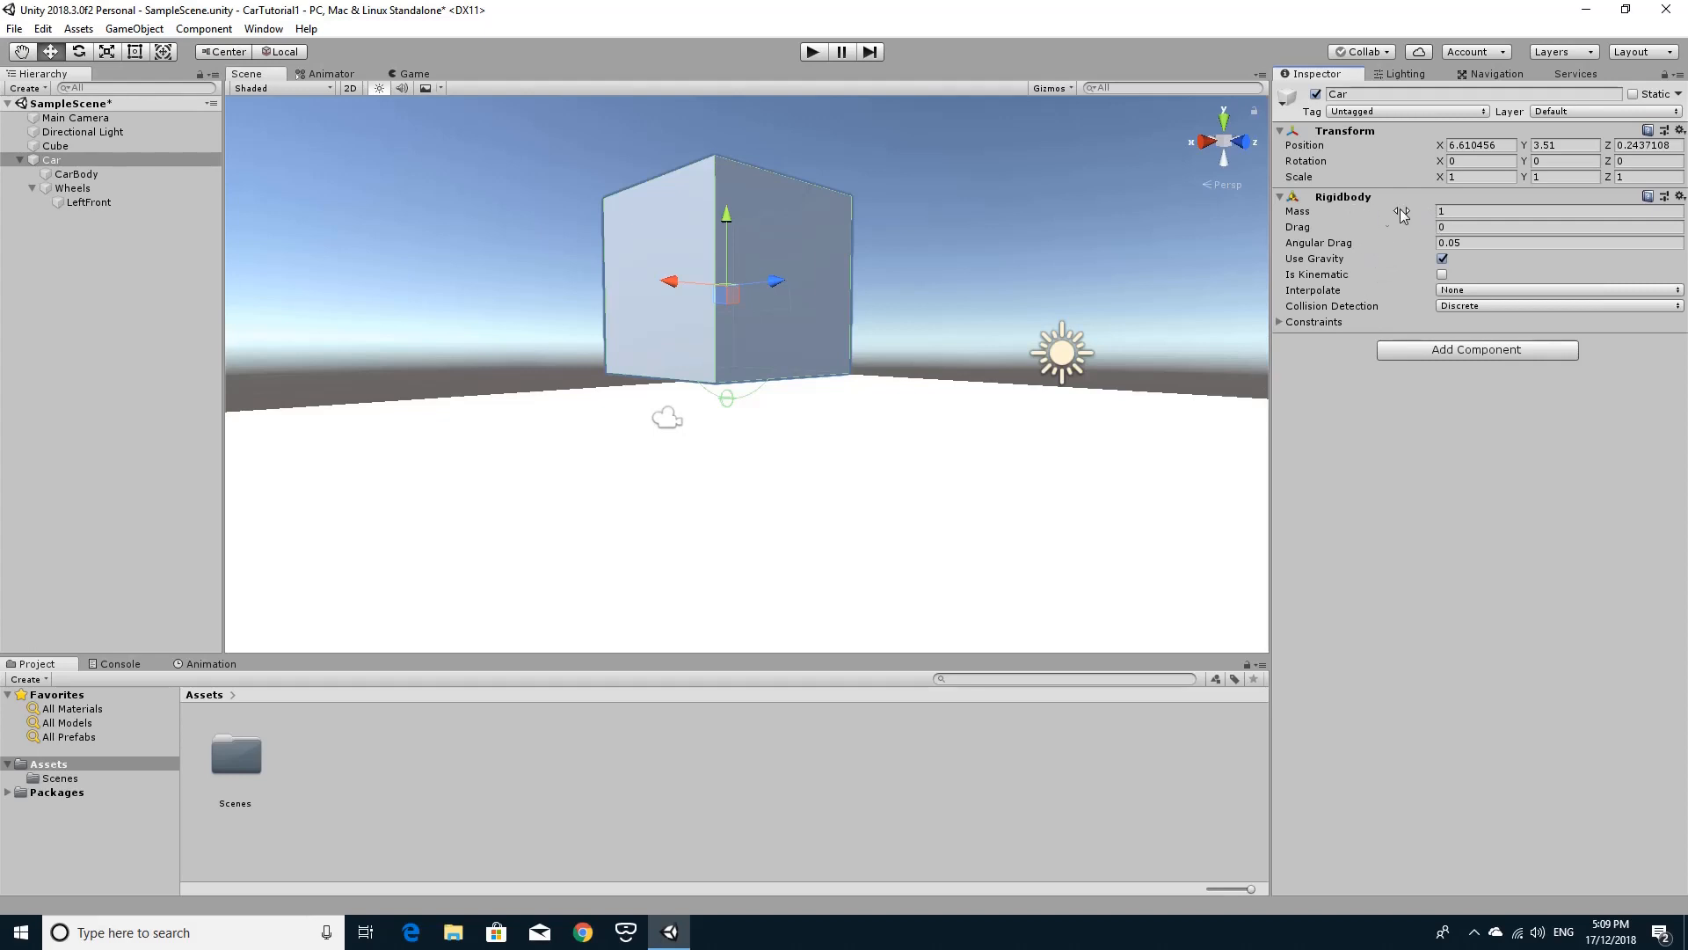
{"action": "left_click", "coordinate": [1469, 212]}
{"action": "type", "text": "500"}
Position the LeftFront wheel at X -1.5 and Z 2.
{"action": "left_click_drag", "start_coordinate": [984, 295], "coordinate": [607, 304], "text": "alt"}
{"action": "key", "text": "a"}
{"action": "right_click_drag", "start_coordinate": [778, 312], "coordinate": [967, 234]}
{"action": "key", "text": "s"}
{"action": "key", "text": "d"}
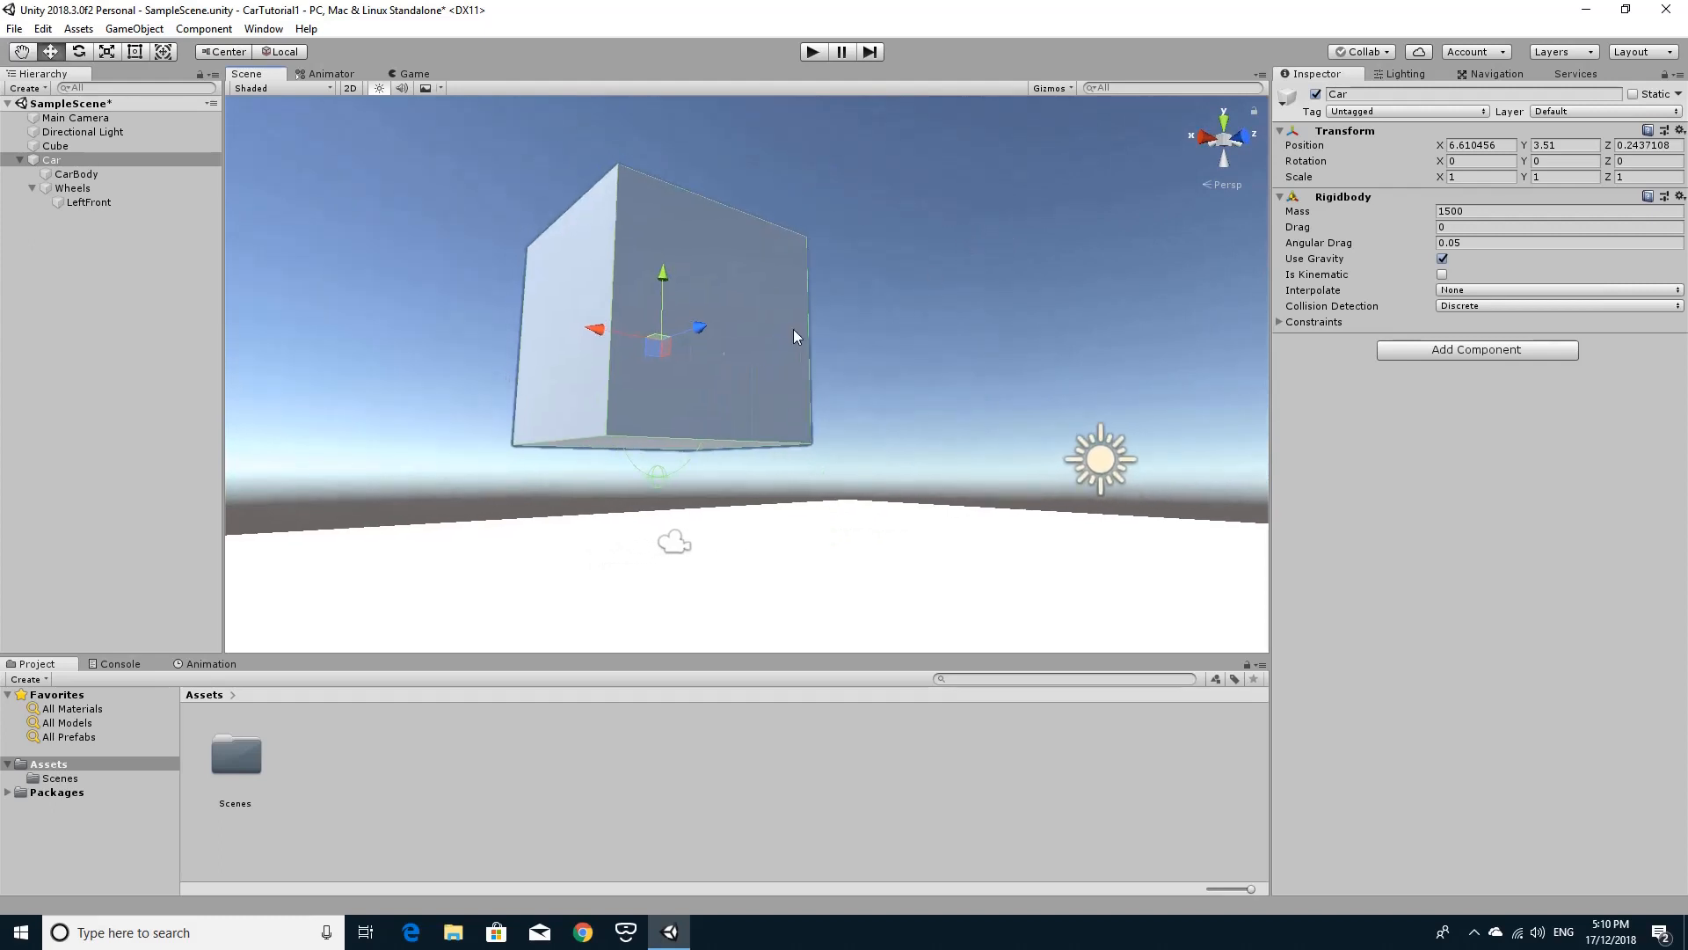
{"action": "left_click", "coordinate": [86, 188]}
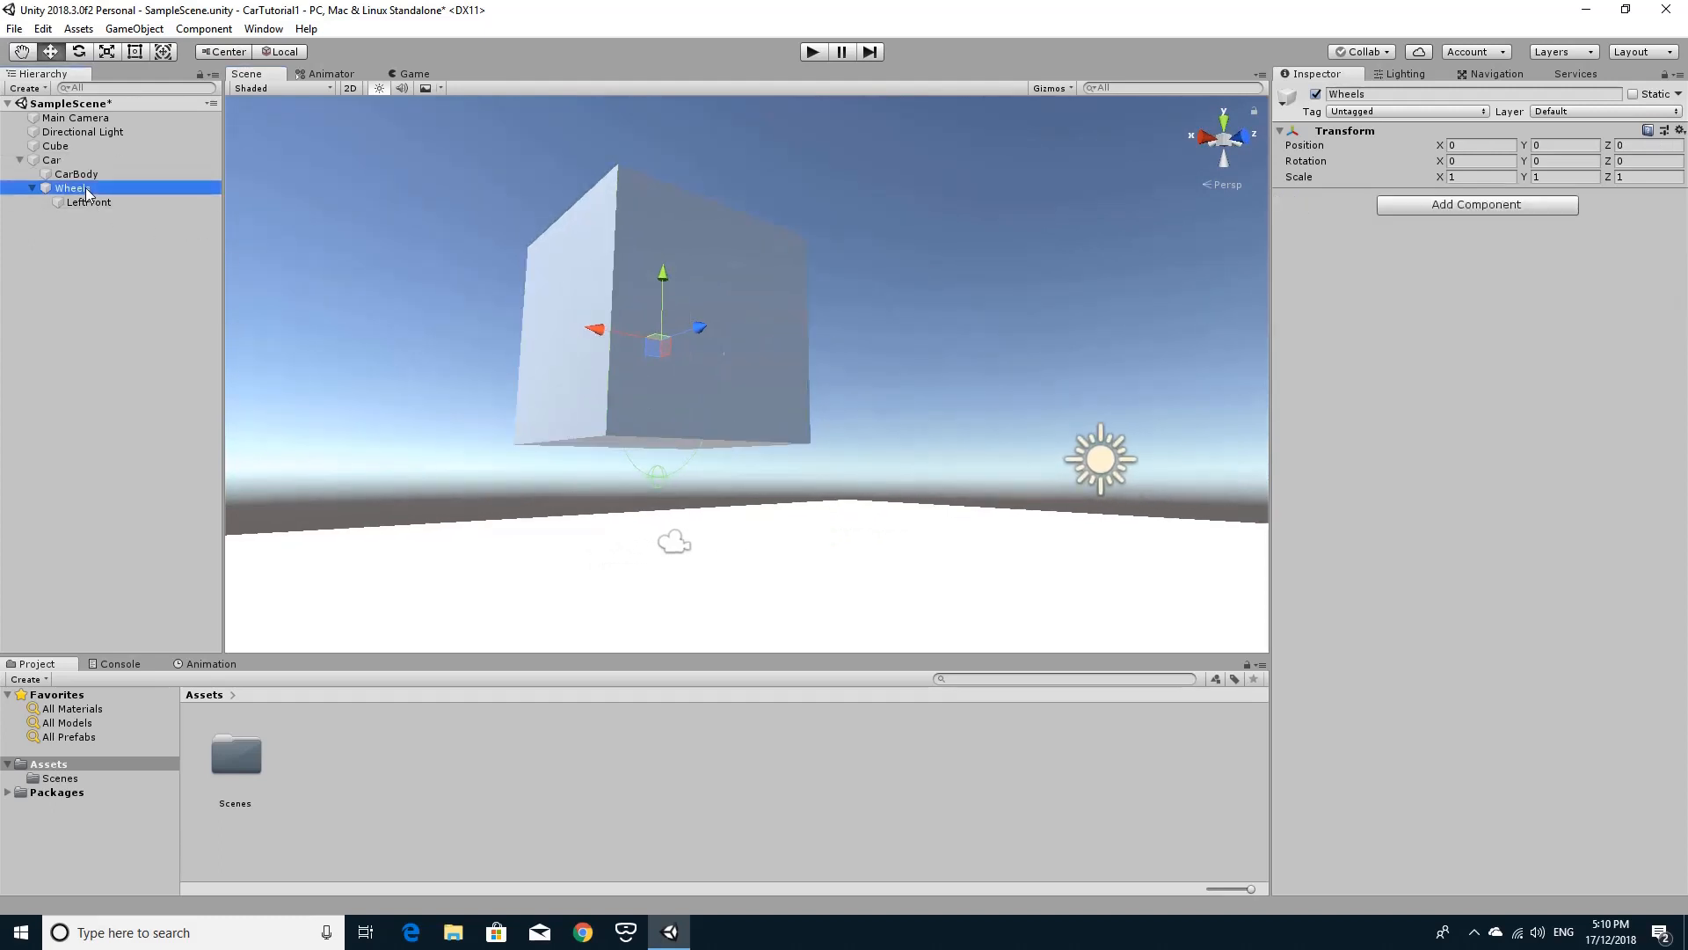
{"action": "left_click", "coordinate": [87, 202]}
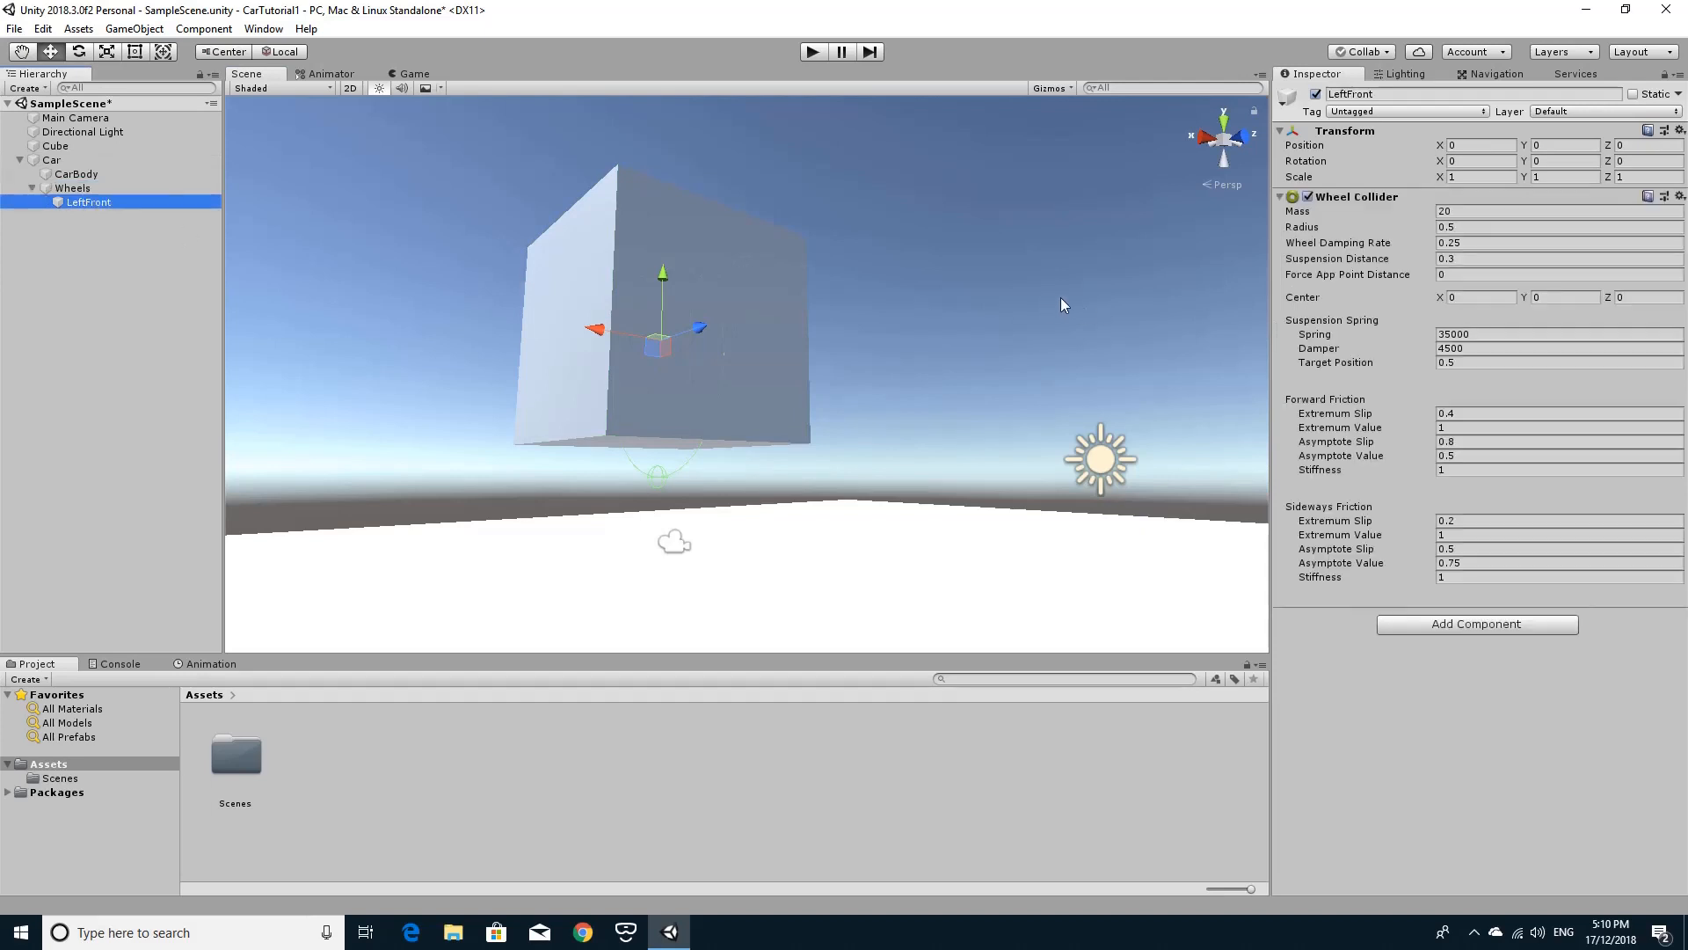
{"action": "left_click", "coordinate": [1470, 145]}
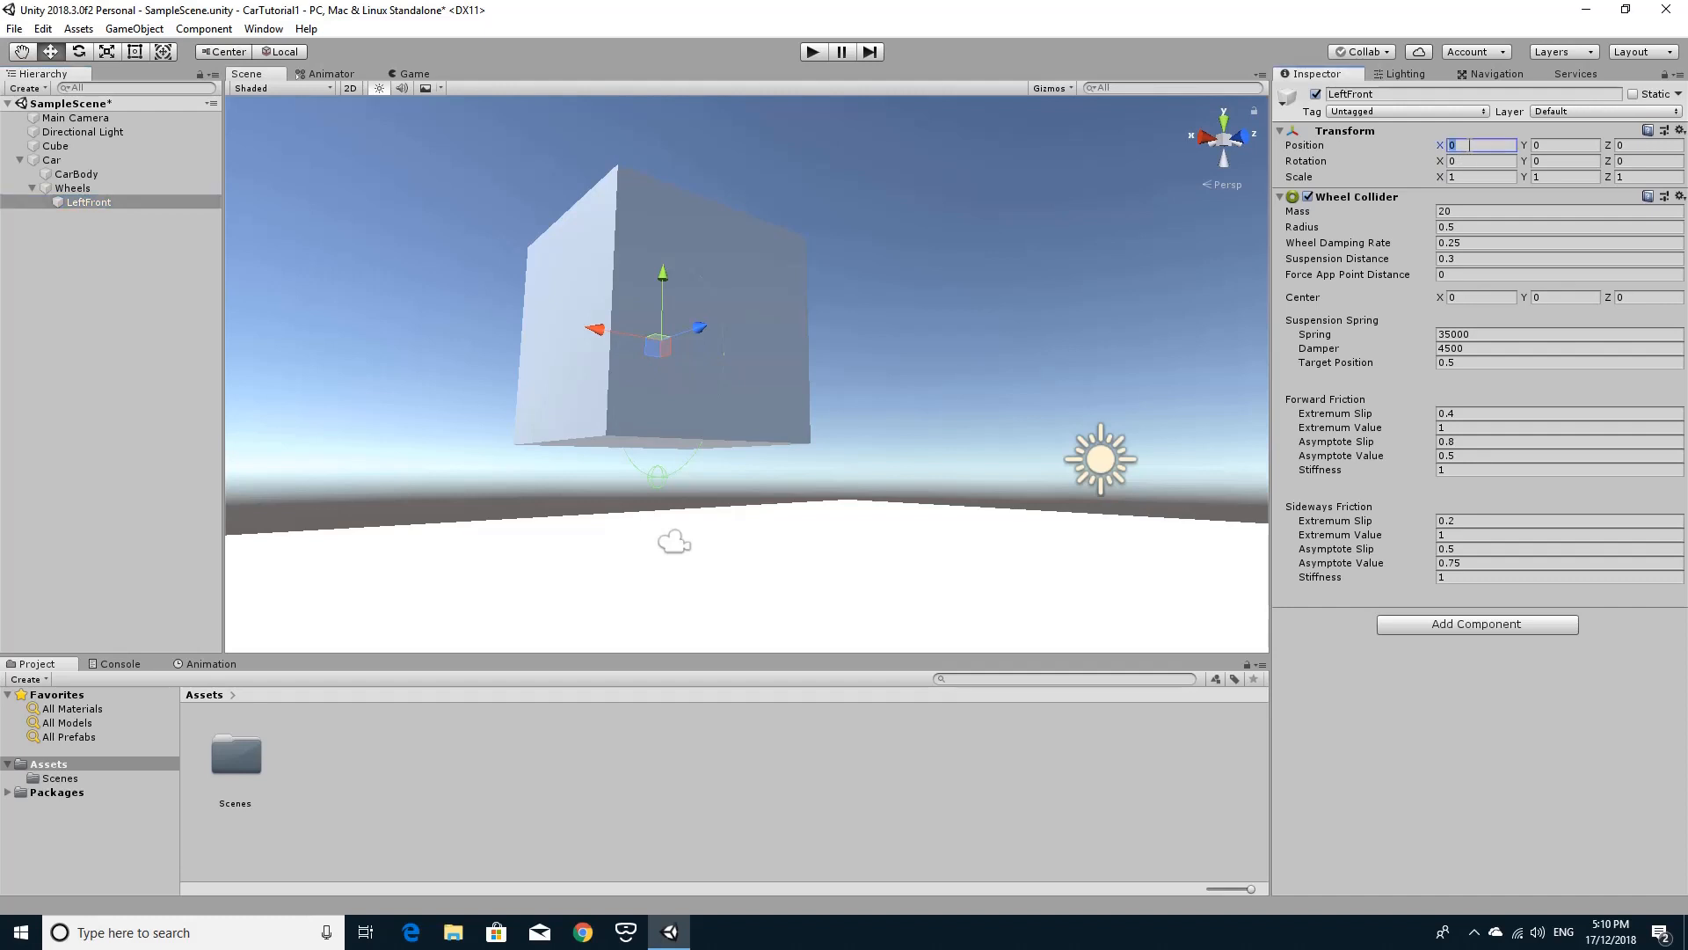
{"action": "type", "text": "-1.5"}
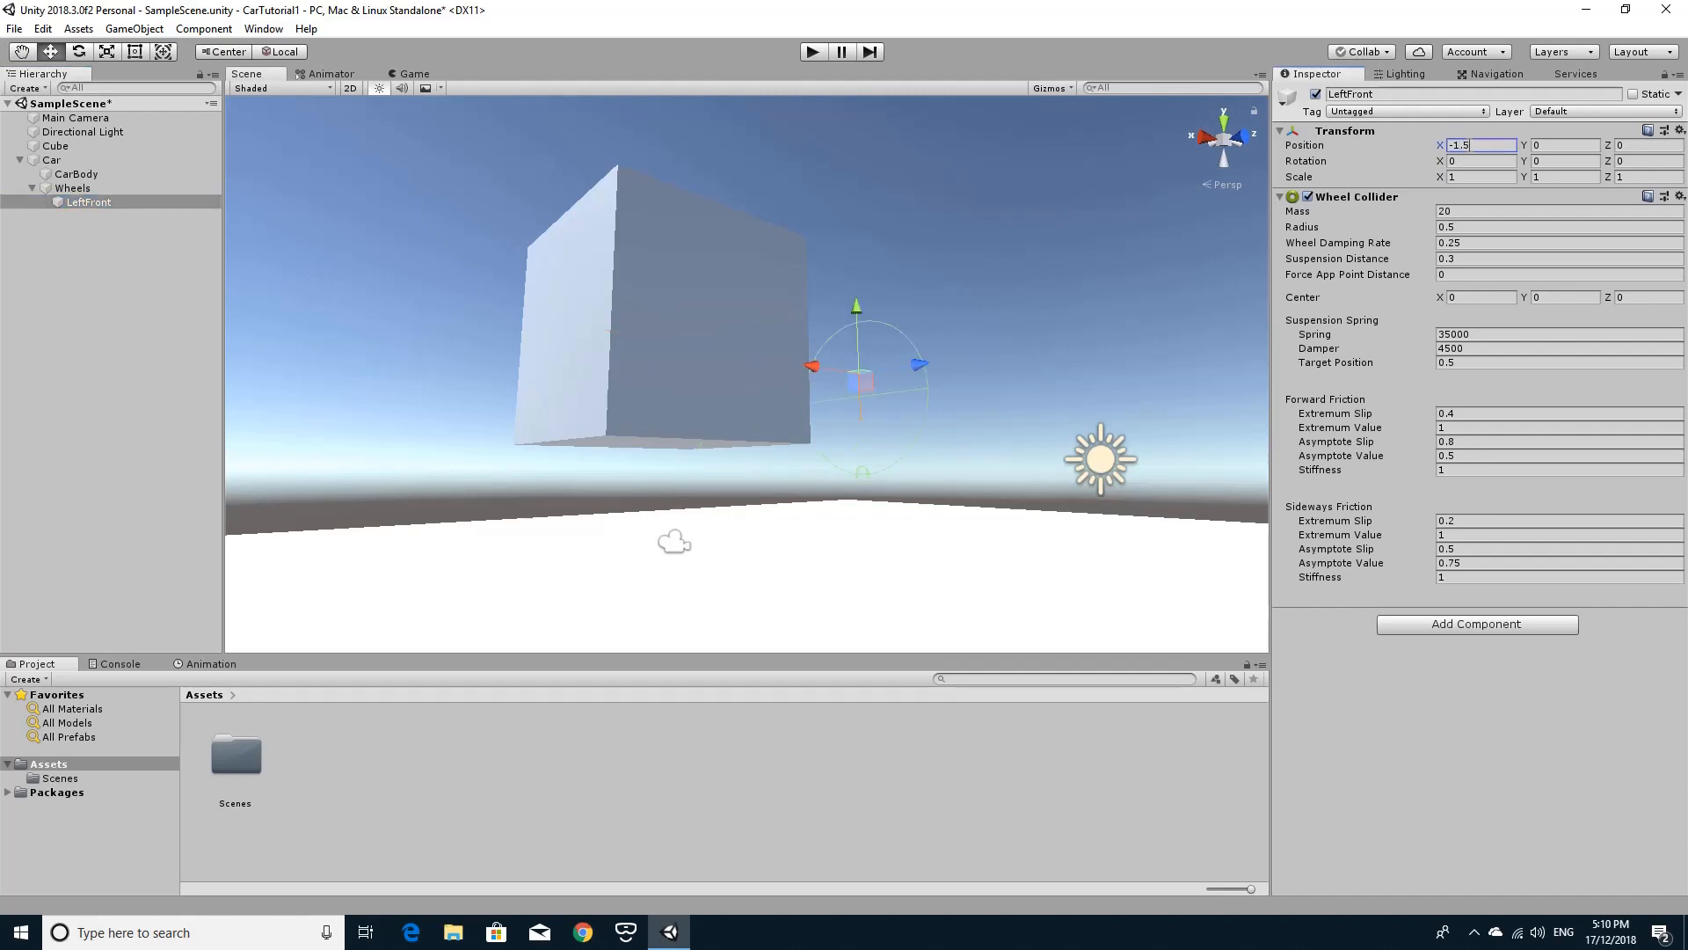
{"action": "left_click", "coordinate": [1629, 146]}
{"action": "type", "text": "2"}
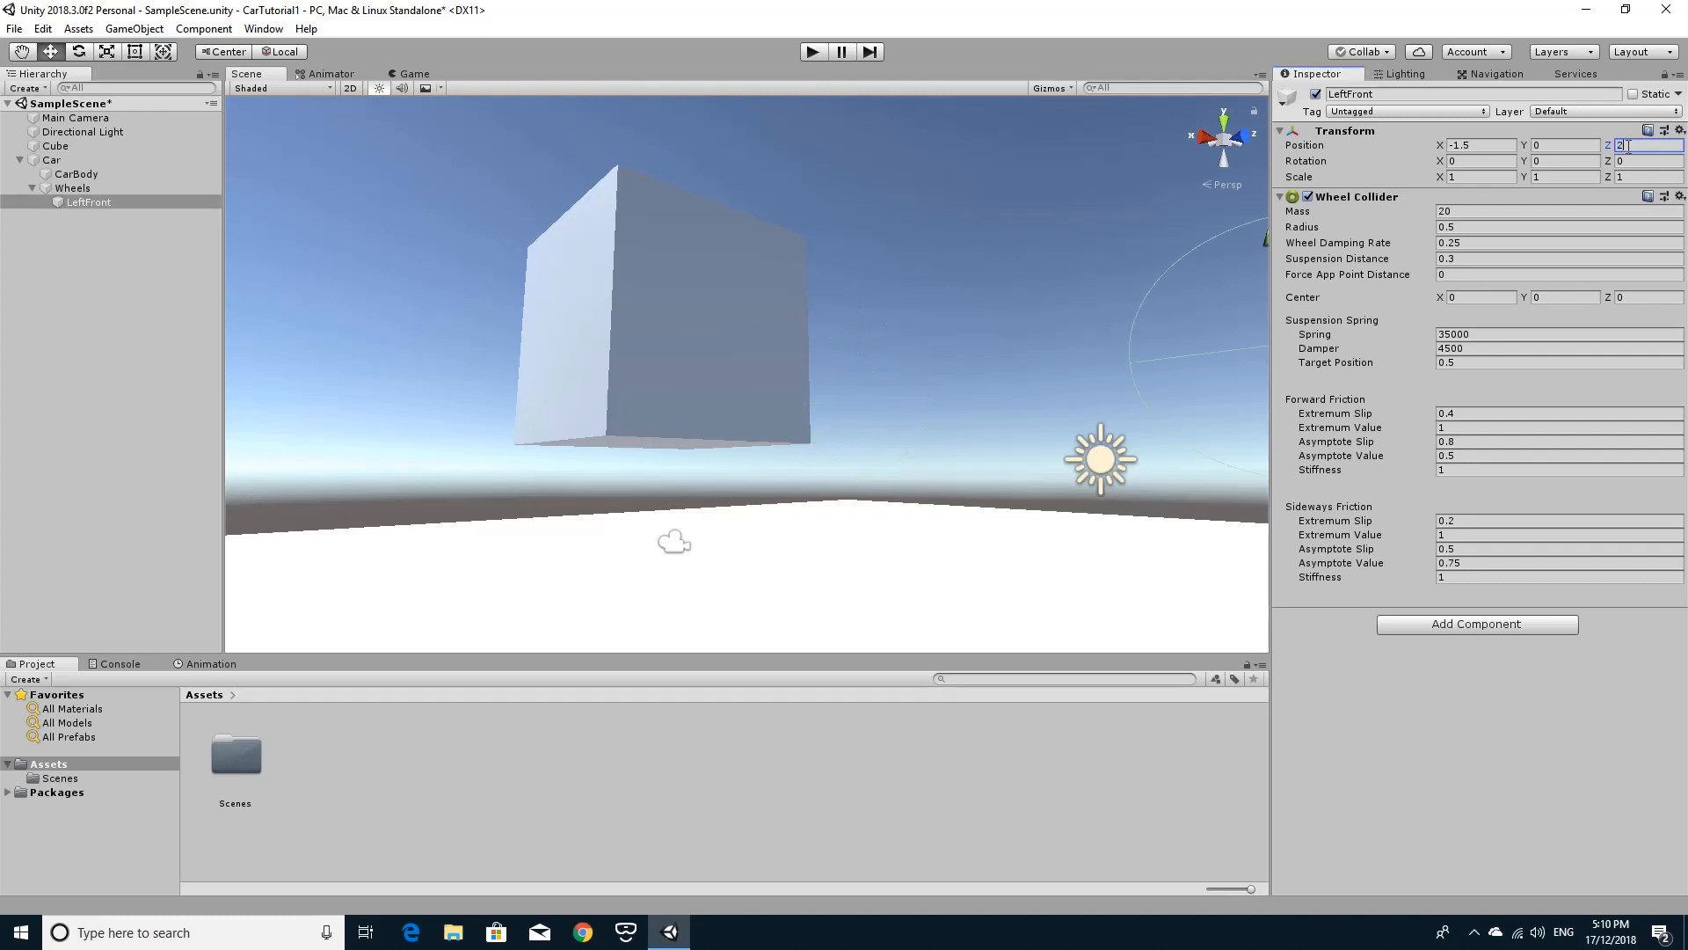
Raise the CarBody object by setting its Y position to 0.5.
{"action": "left_click_drag", "start_coordinate": [1089, 264], "coordinate": [719, 389], "text": "alt"}
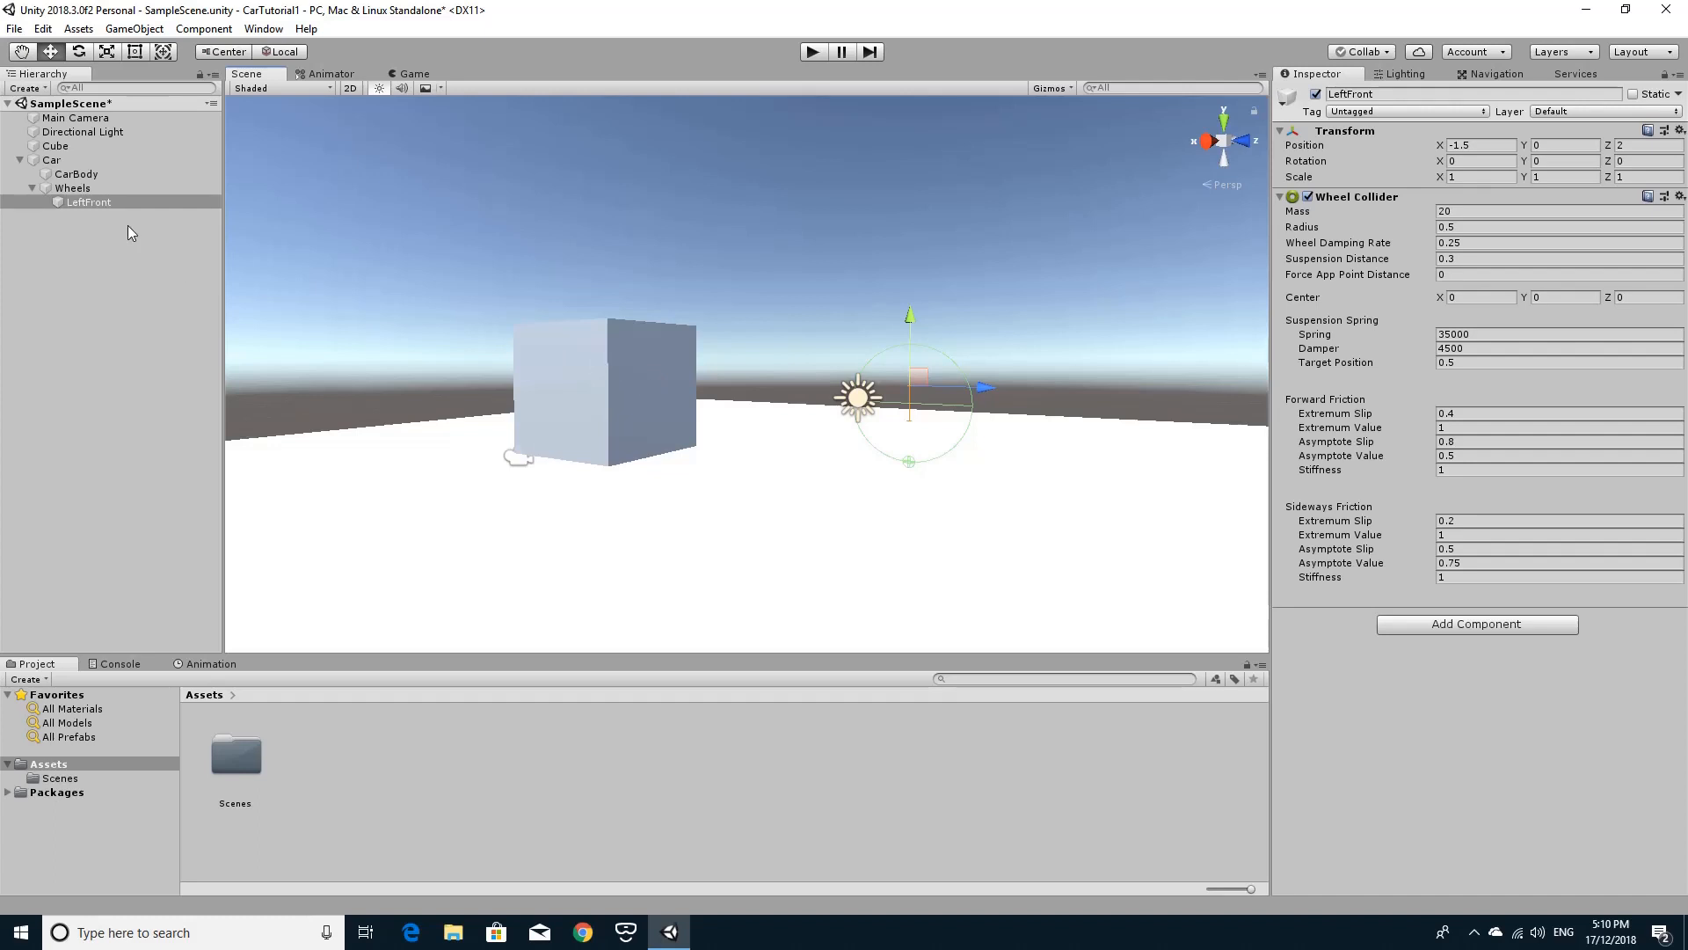
{"action": "left_click", "coordinate": [87, 176]}
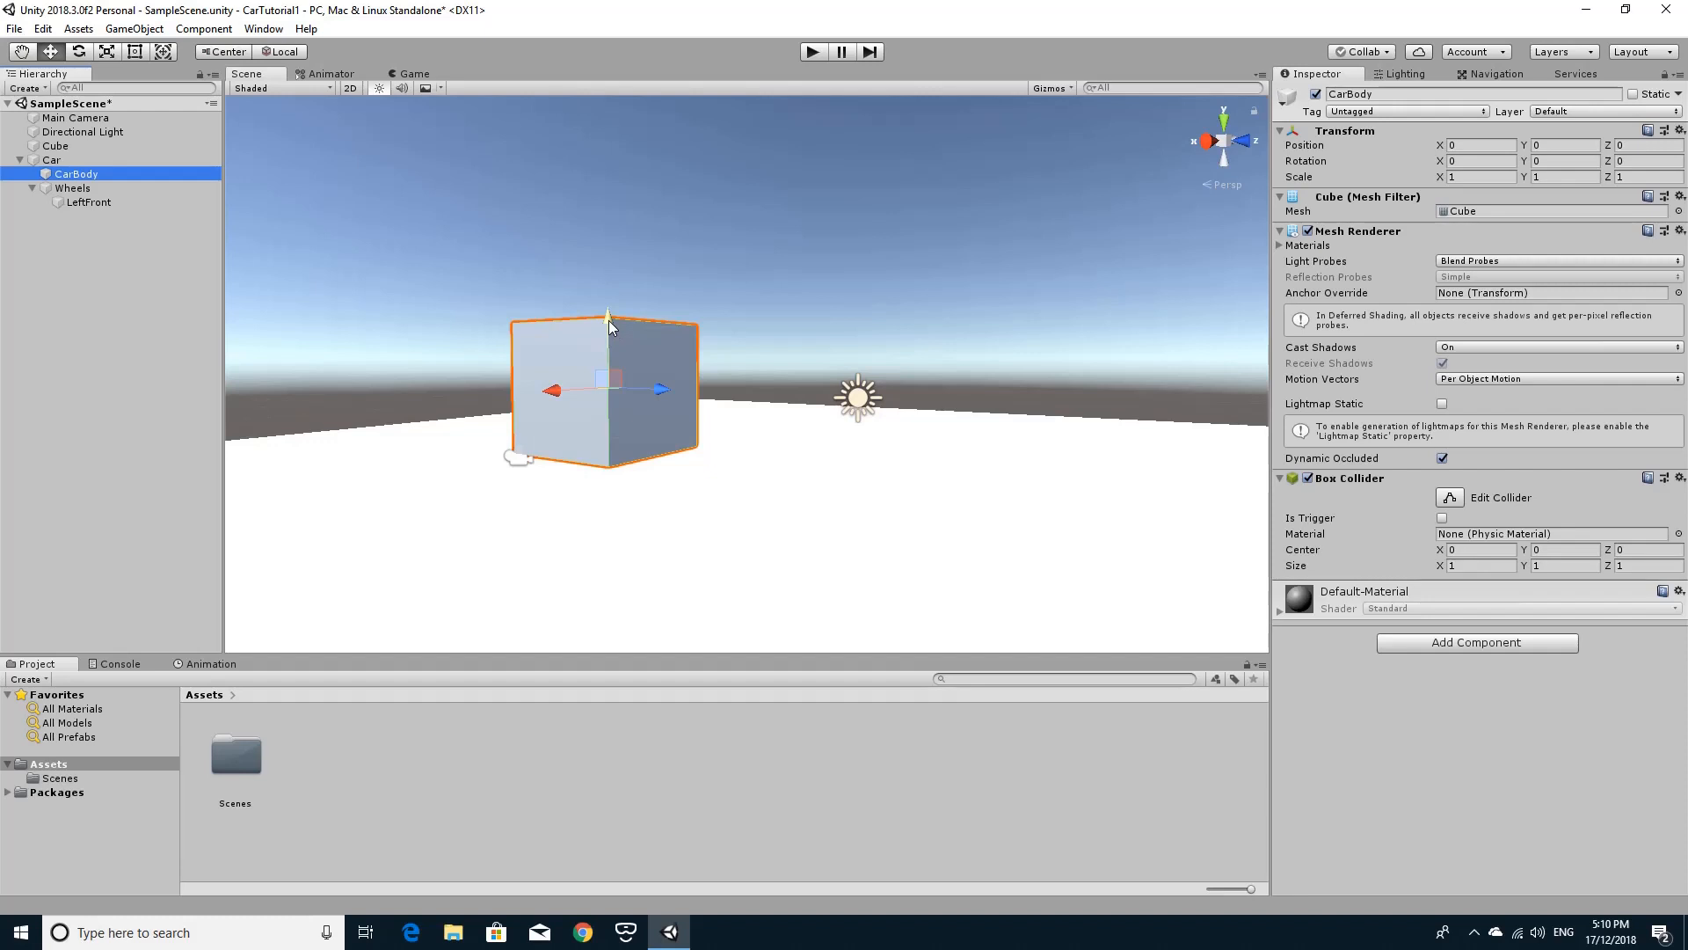
{"action": "left_click", "coordinate": [1553, 146]}
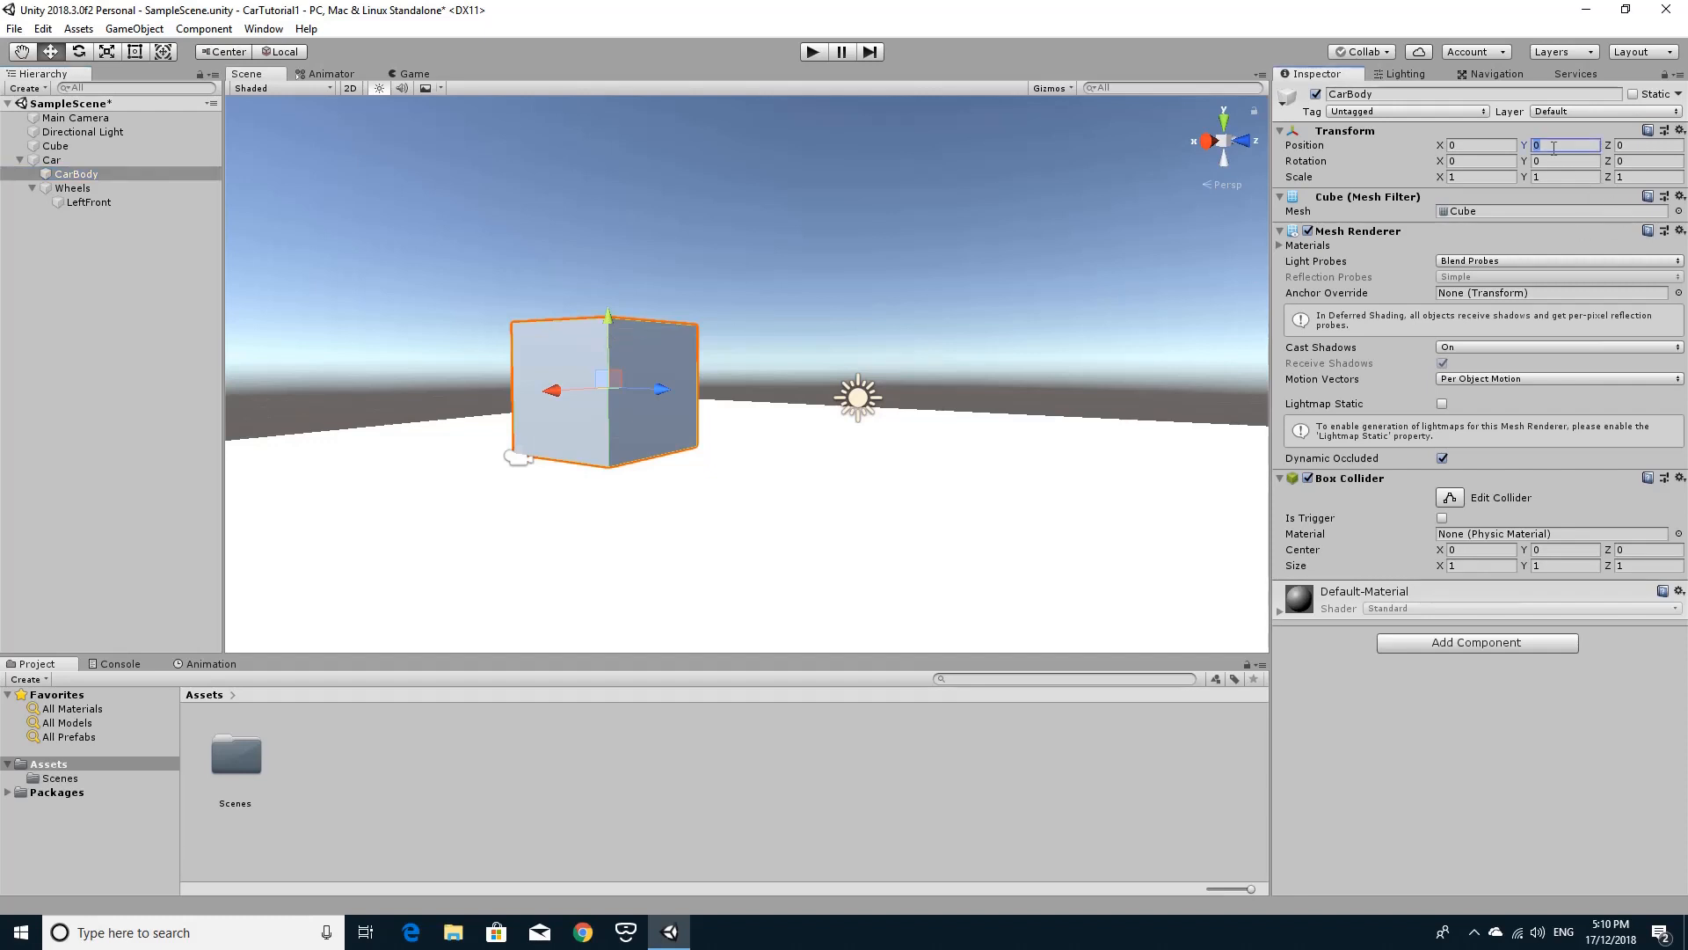
{"action": "type", "text": "0.5"}
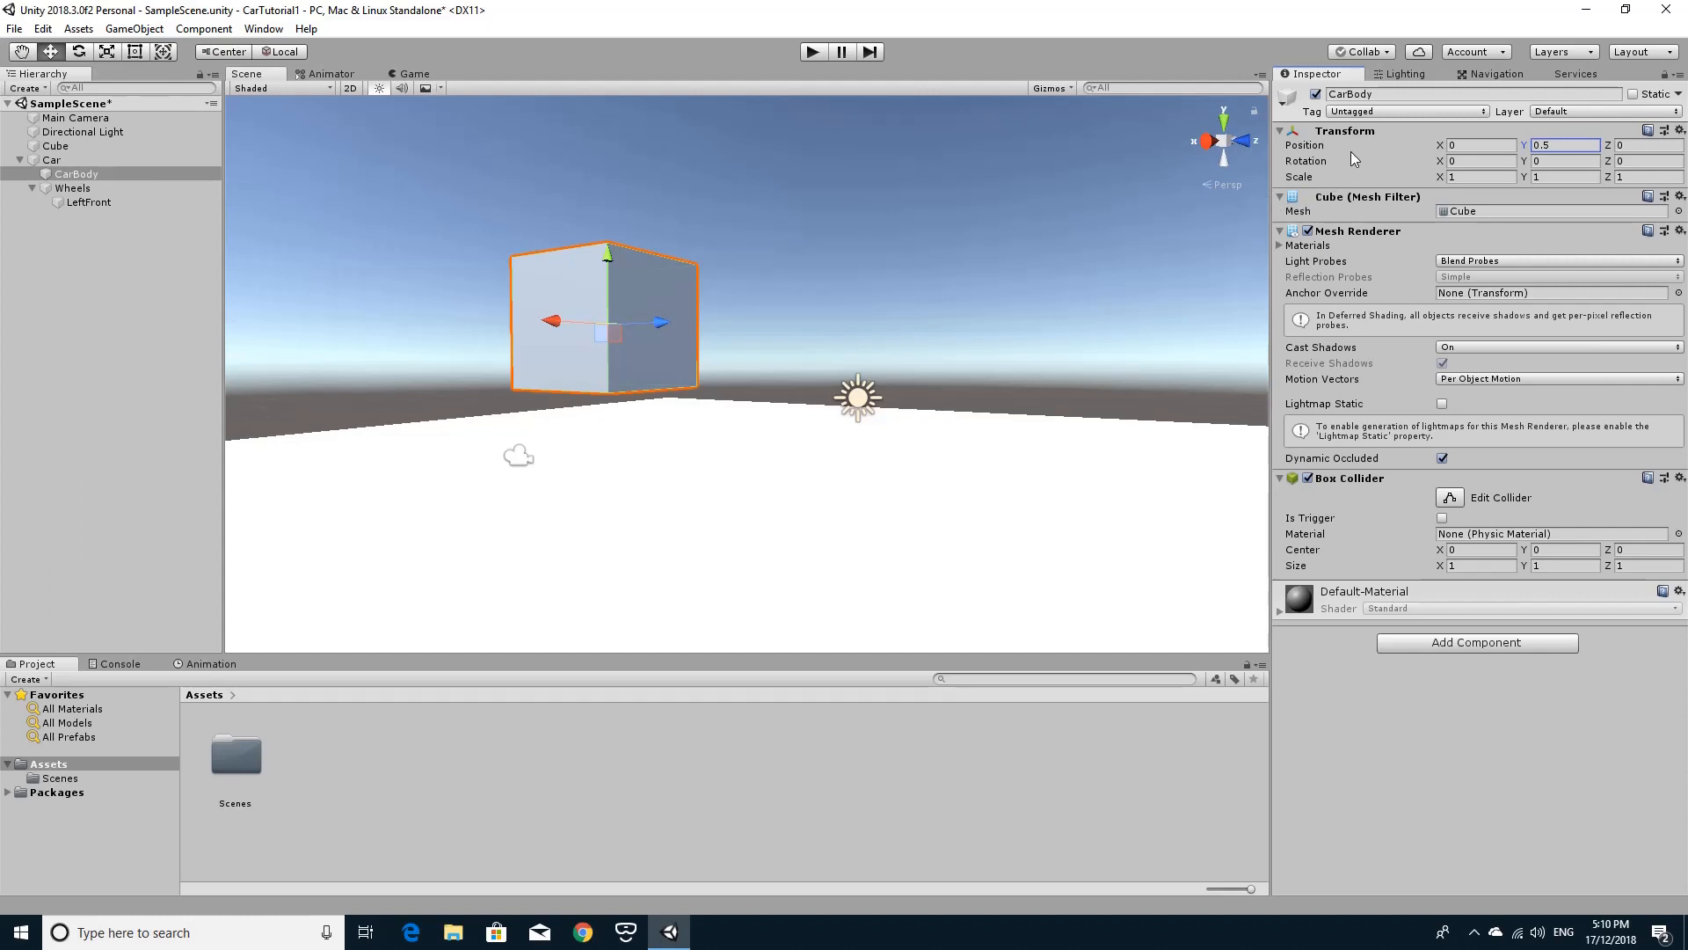
Scale the CarBody object to 2 on X and 4 on Z.
{"action": "left_click", "coordinate": [1462, 176]}
{"action": "double_click", "coordinate": [1461, 175]}
{"action": "type", "text": "2"}
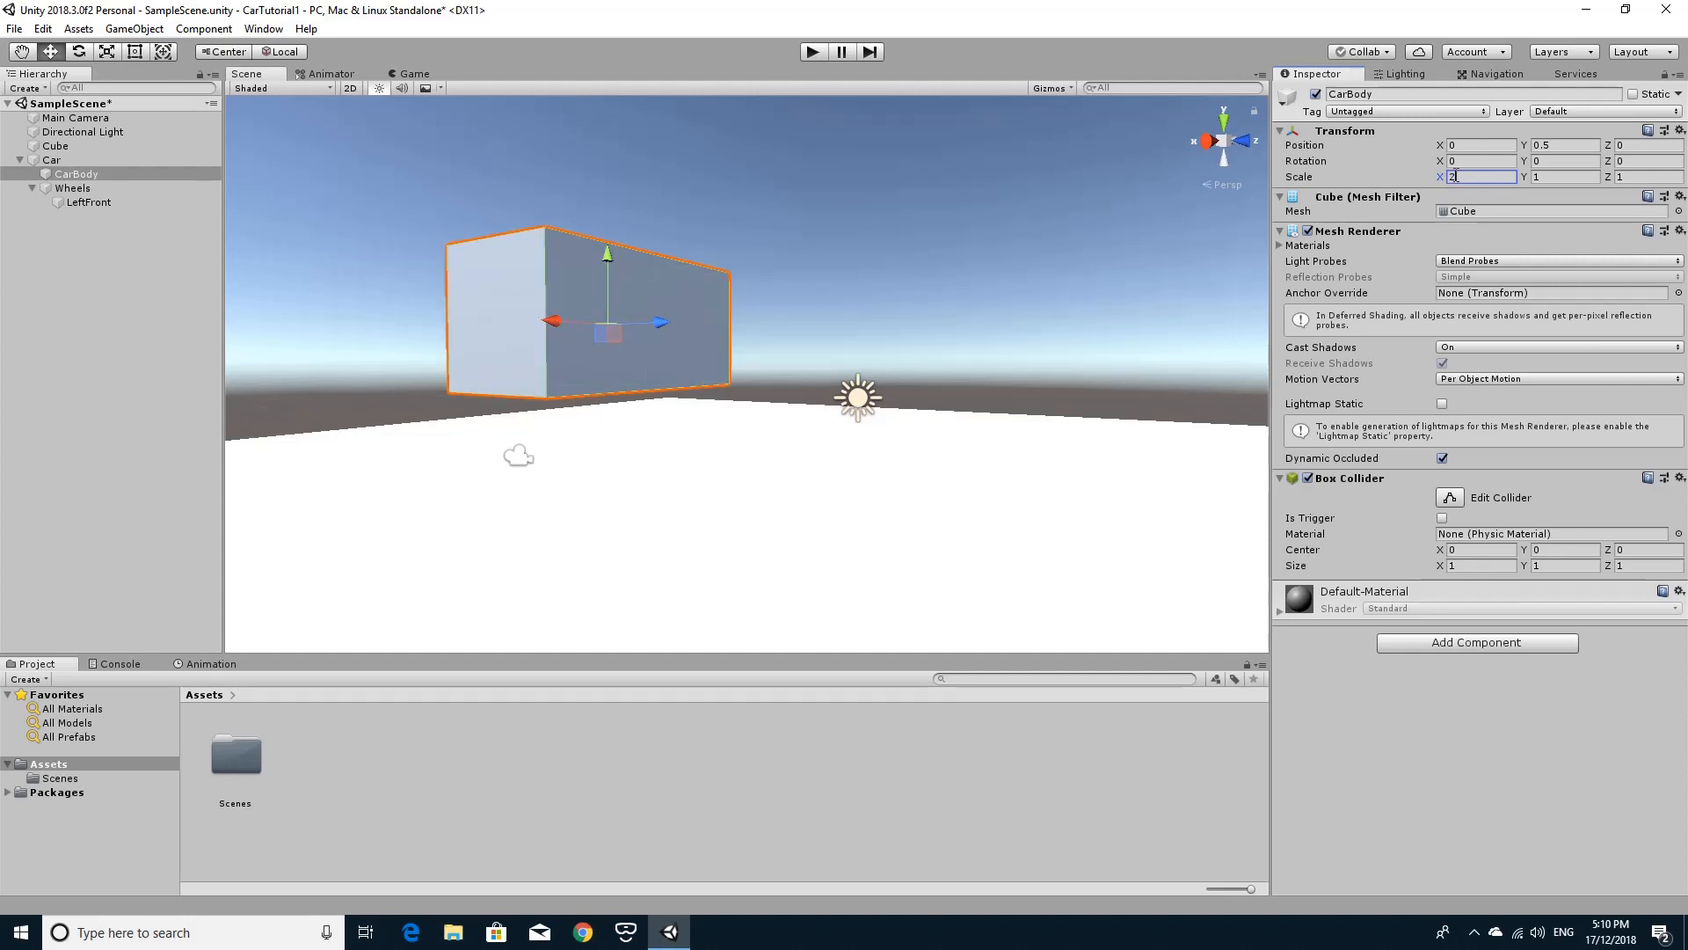
{"action": "double_click", "coordinate": [1641, 176]}
{"action": "type", "text": "2"}
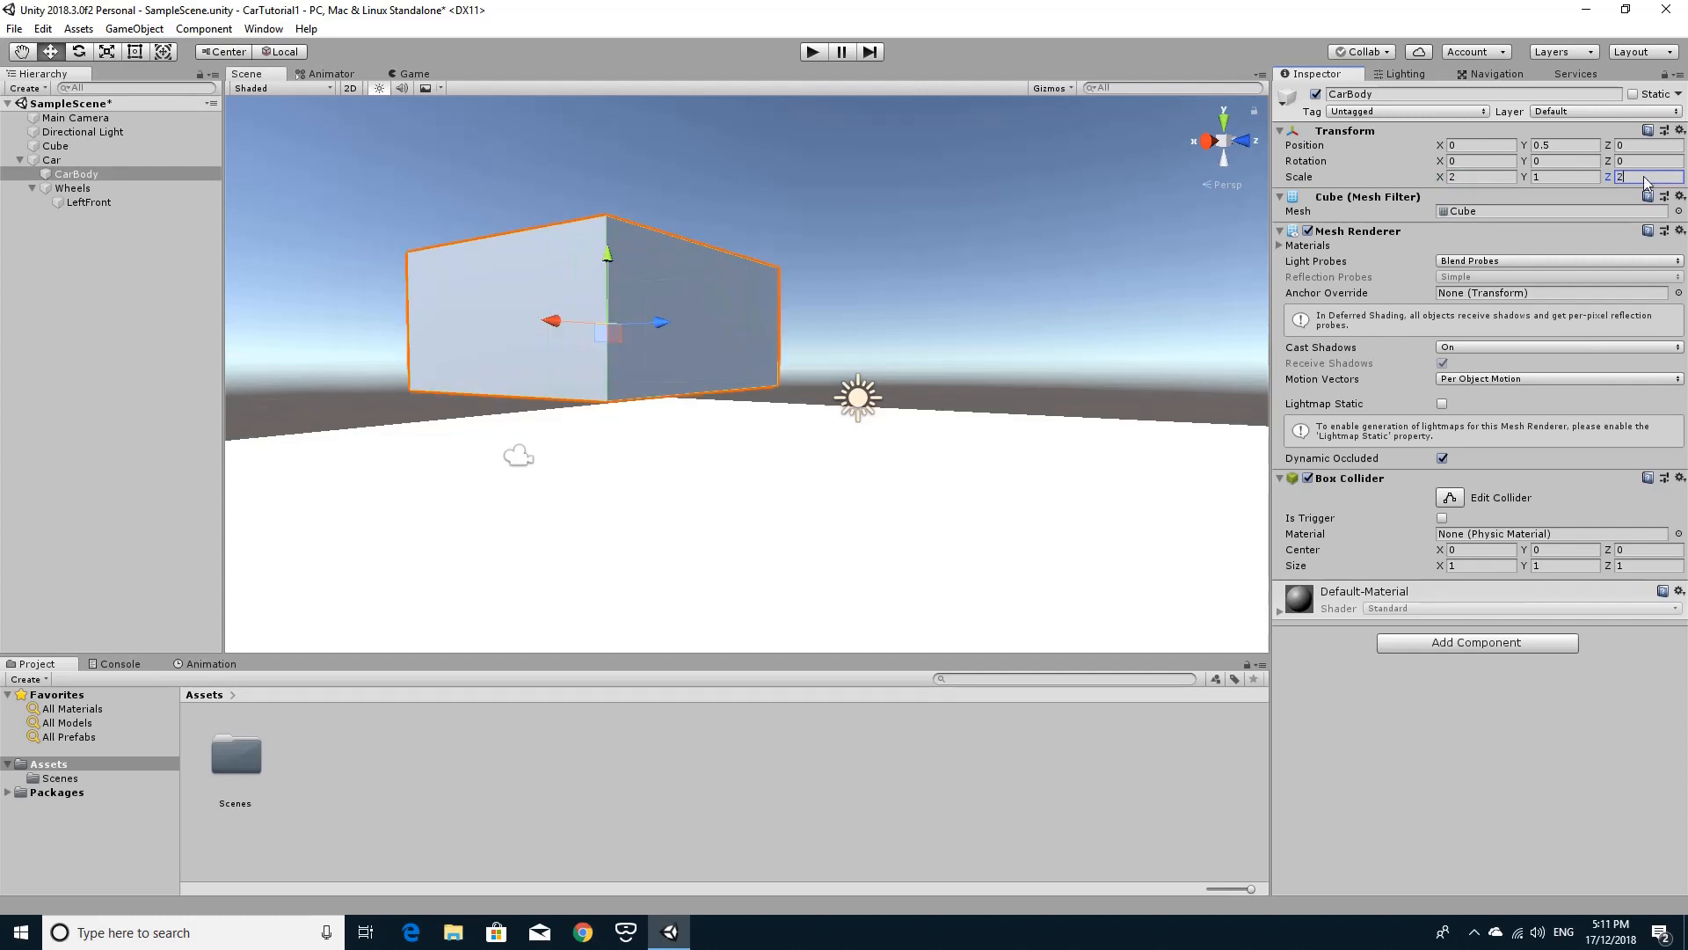
{"action": "key", "text": "BackSpace"}
{"action": "type", "text": "4"}
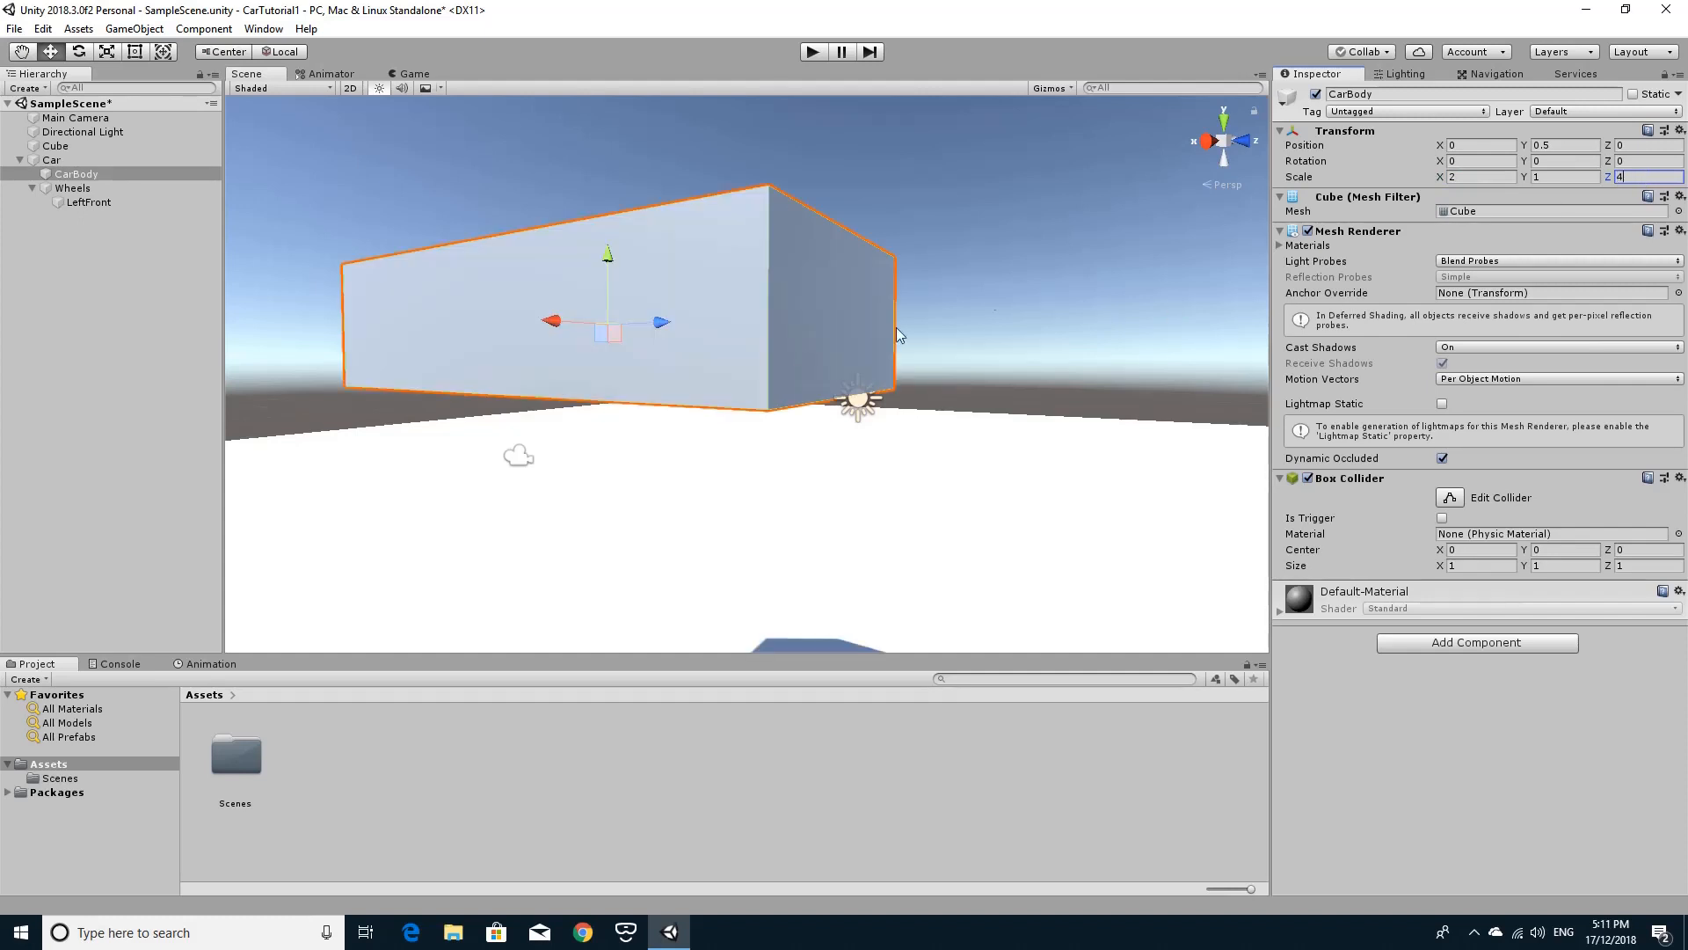
Flatten the CarBody object by setting its Y scale to 0.5.
{"action": "left_click", "coordinate": [96, 189]}
{"action": "left_click_drag", "start_coordinate": [875, 403], "coordinate": [1053, 473], "text": "alt"}
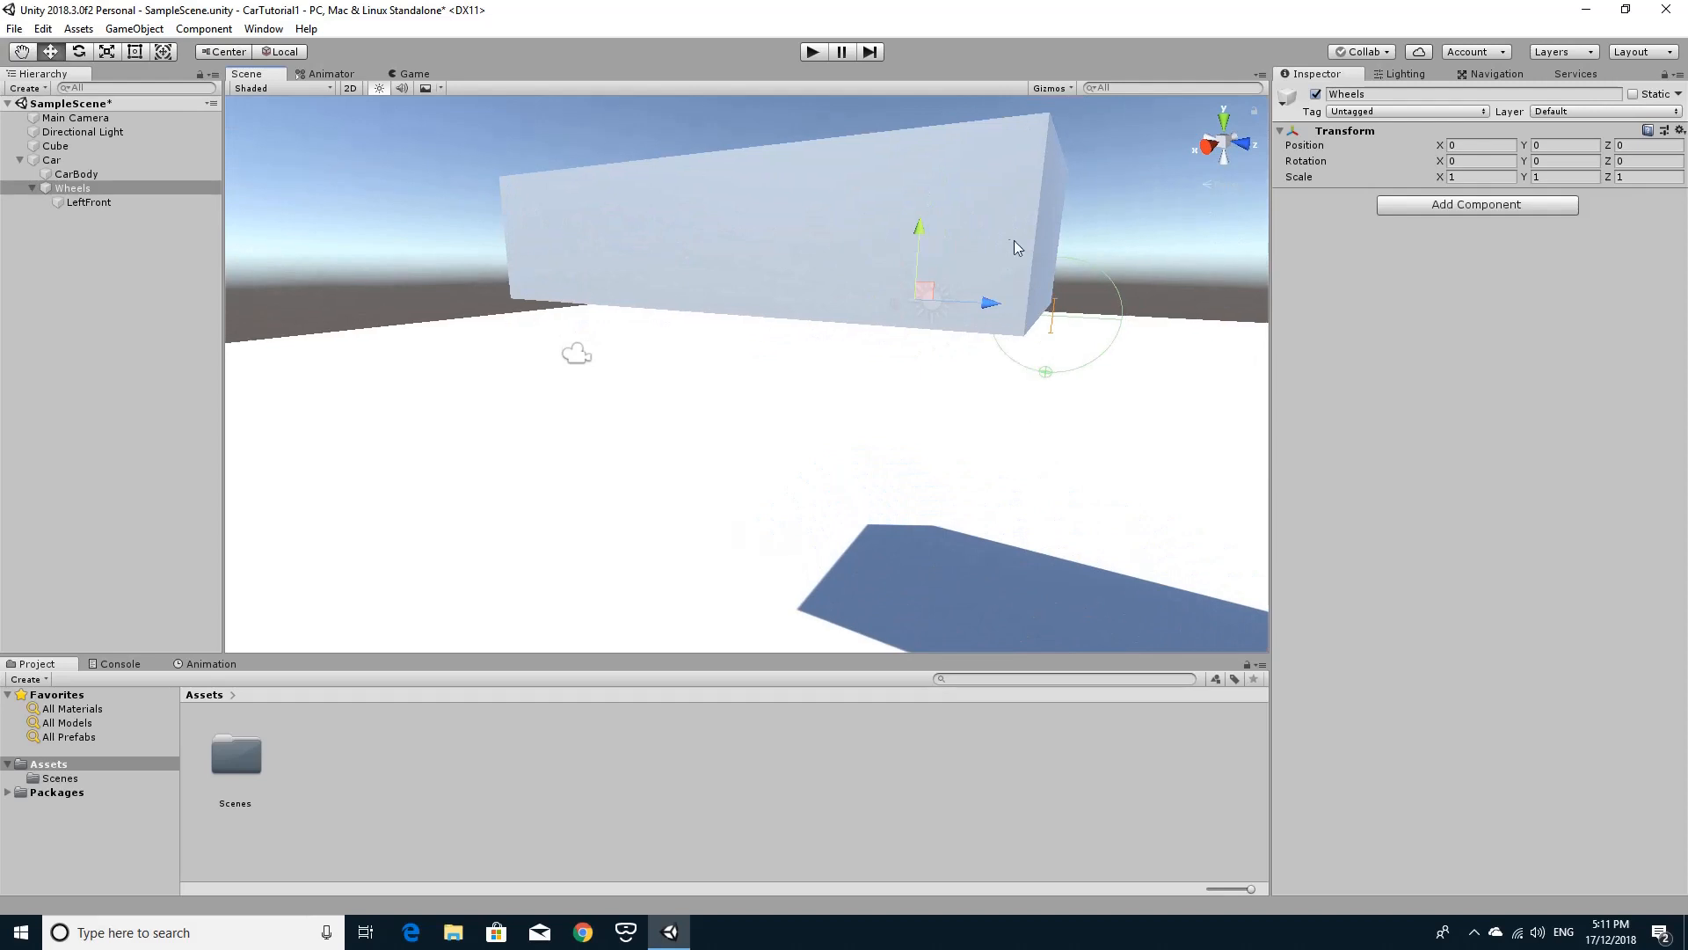
{"action": "left_click", "coordinate": [76, 173]}
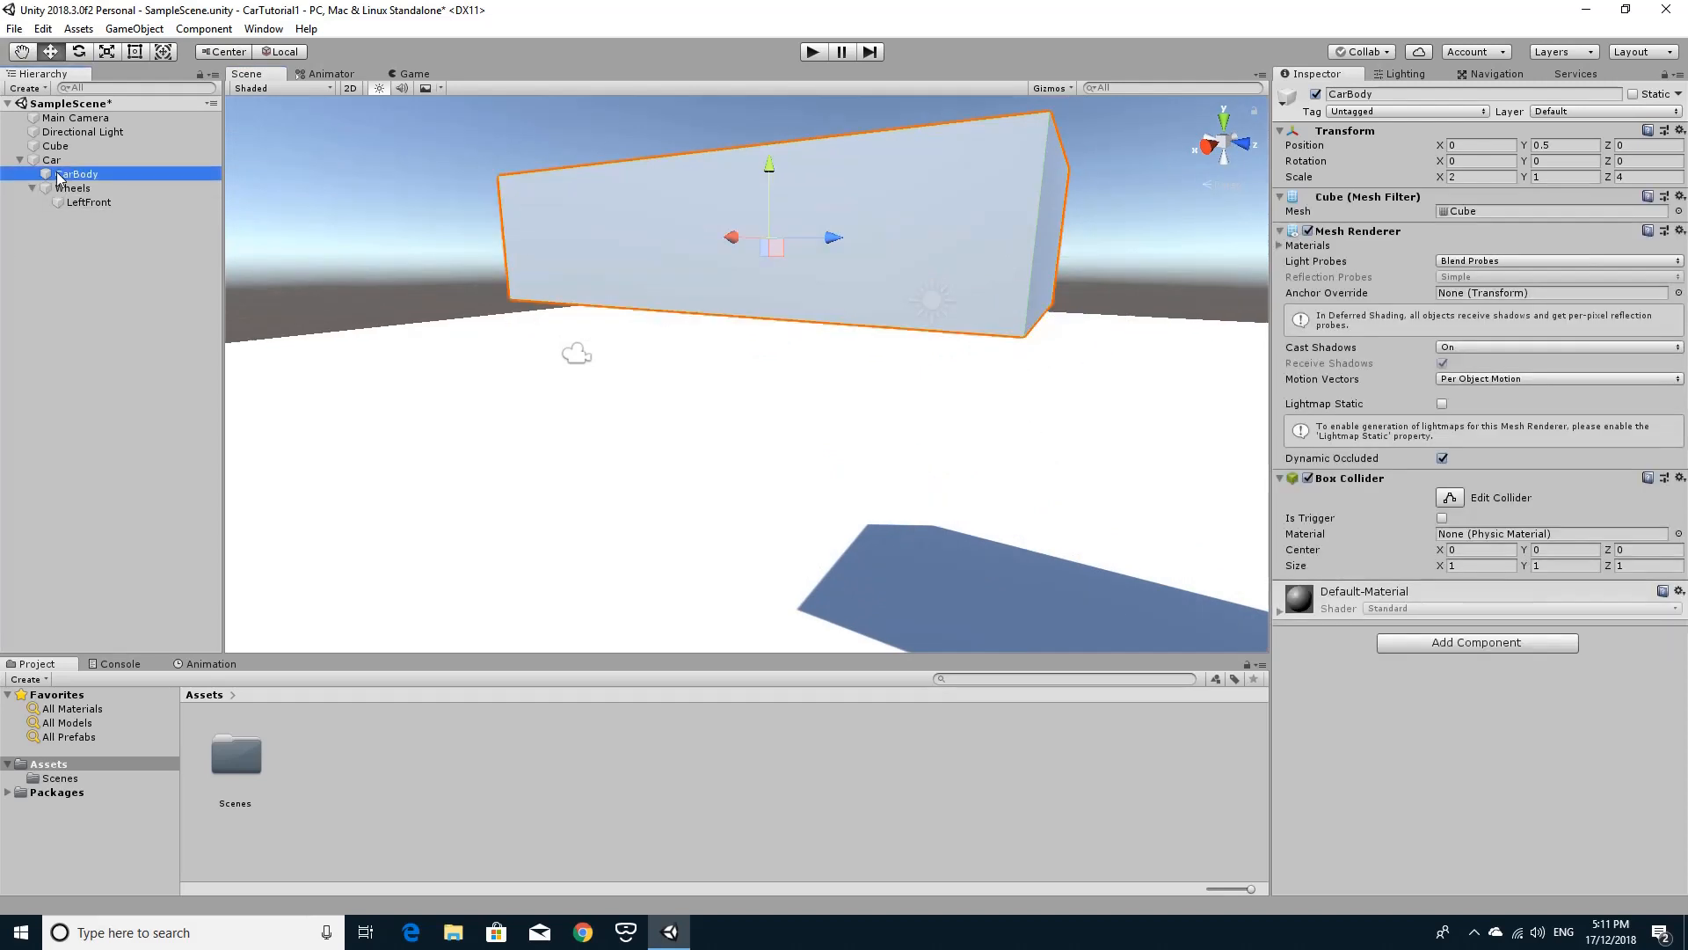
{"action": "left_click", "coordinate": [1552, 178]}
{"action": "type", "text": "0.5"}
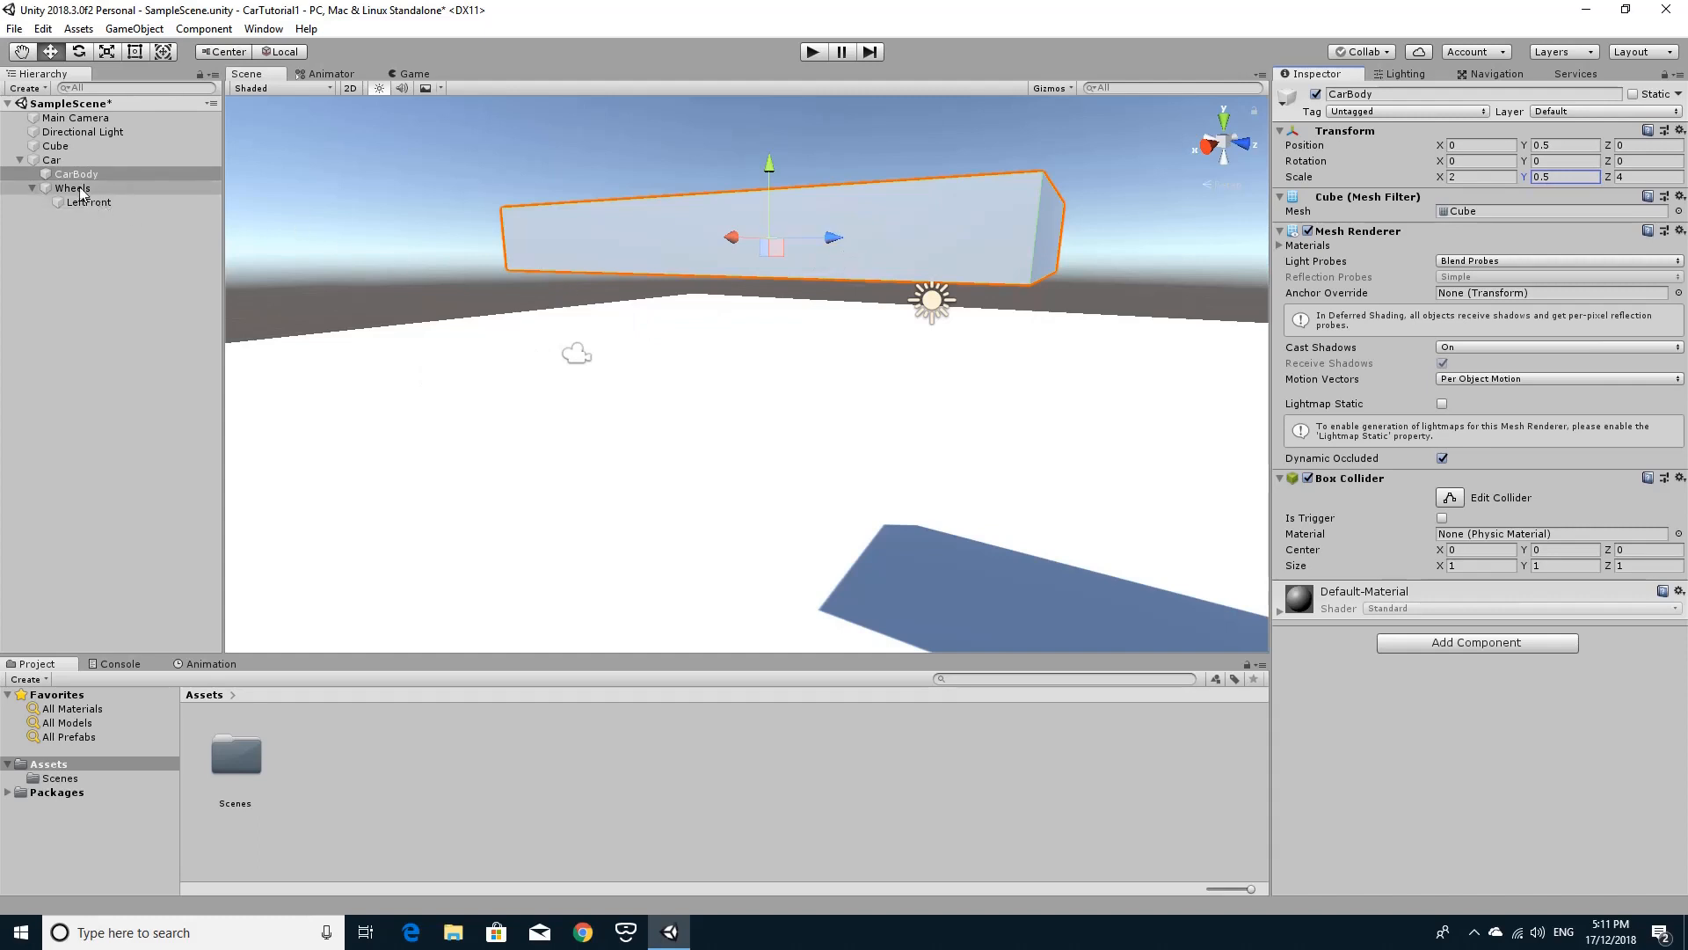
Duplicate the LeftFront wheel object under Wheels.
{"action": "left_click", "coordinate": [52, 162]}
{"action": "left_click", "coordinate": [69, 175]}
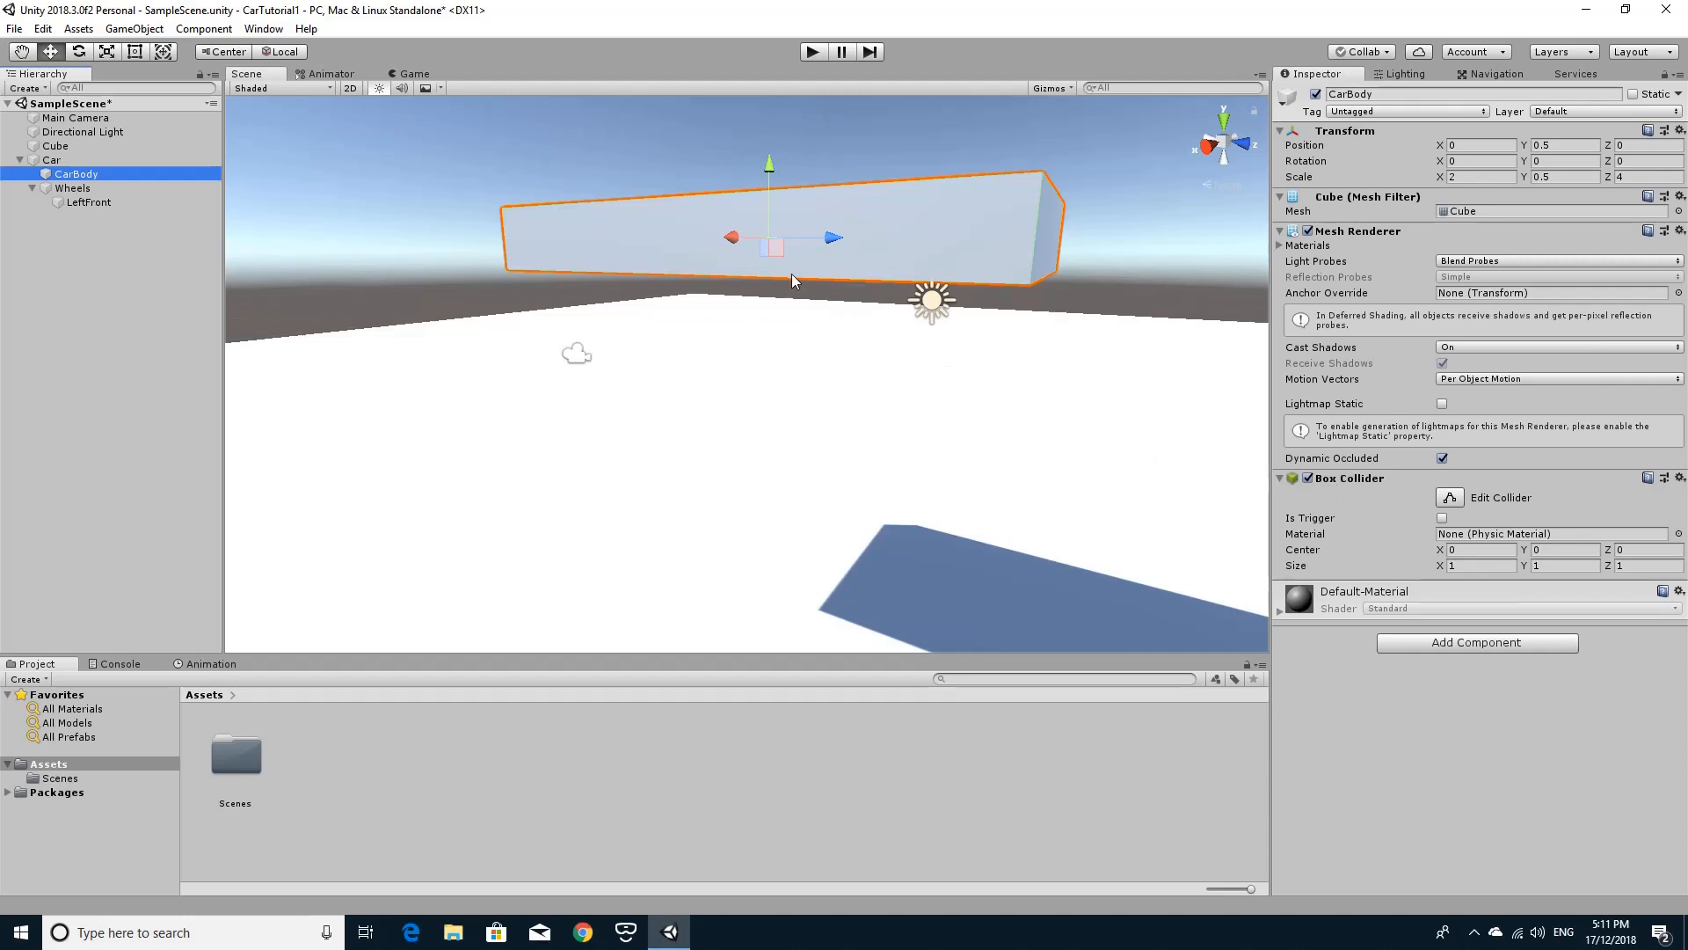
{"action": "left_click", "coordinate": [78, 188]}
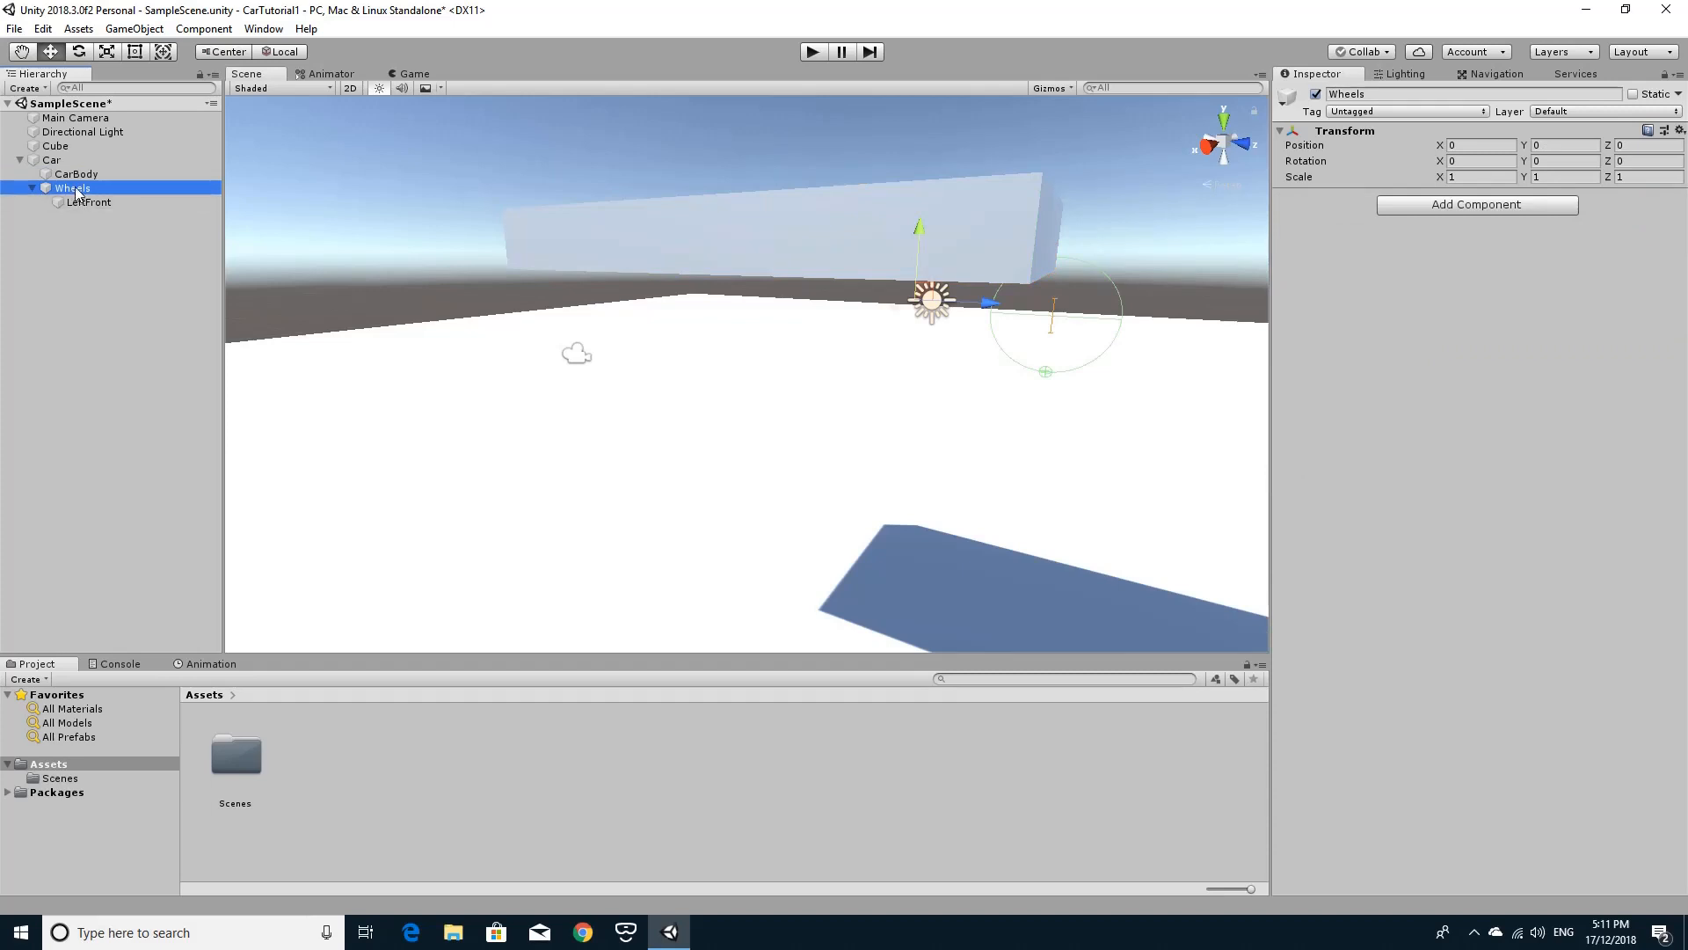
{"action": "left_click", "coordinate": [82, 201]}
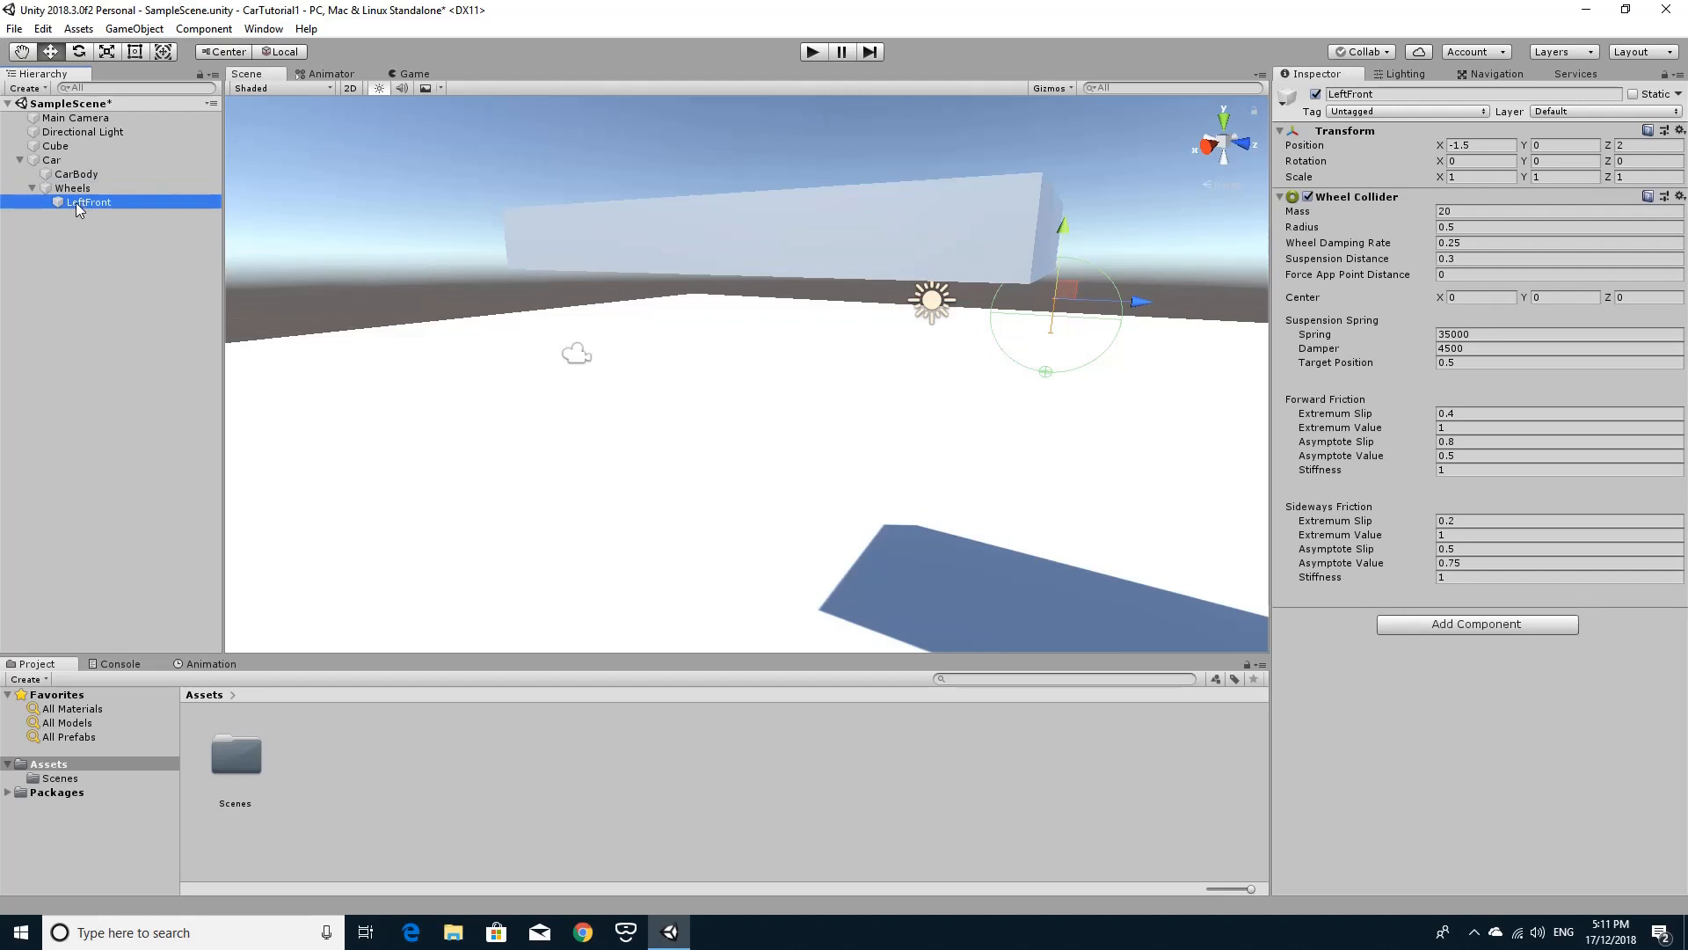
{"action": "key", "text": "ctrl+d"}
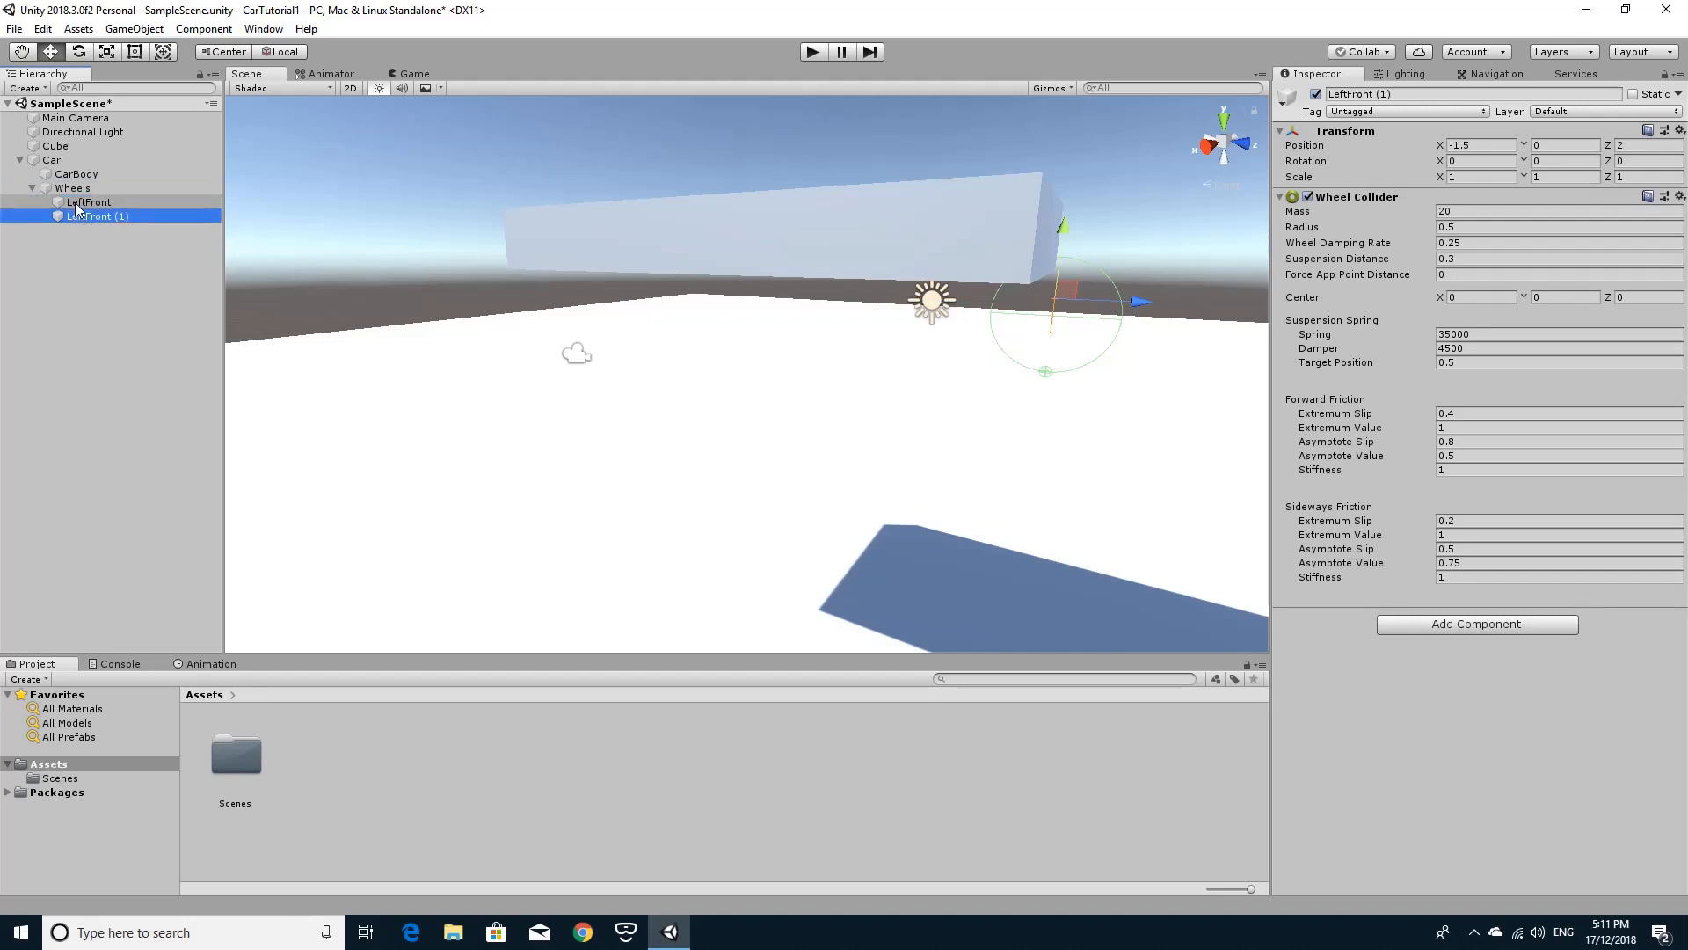
Rename the duplicated wheel RightFront and set its X position to 1.5.
{"action": "left_click", "coordinate": [76, 203]}
{"action": "right_click", "coordinate": [75, 203]}
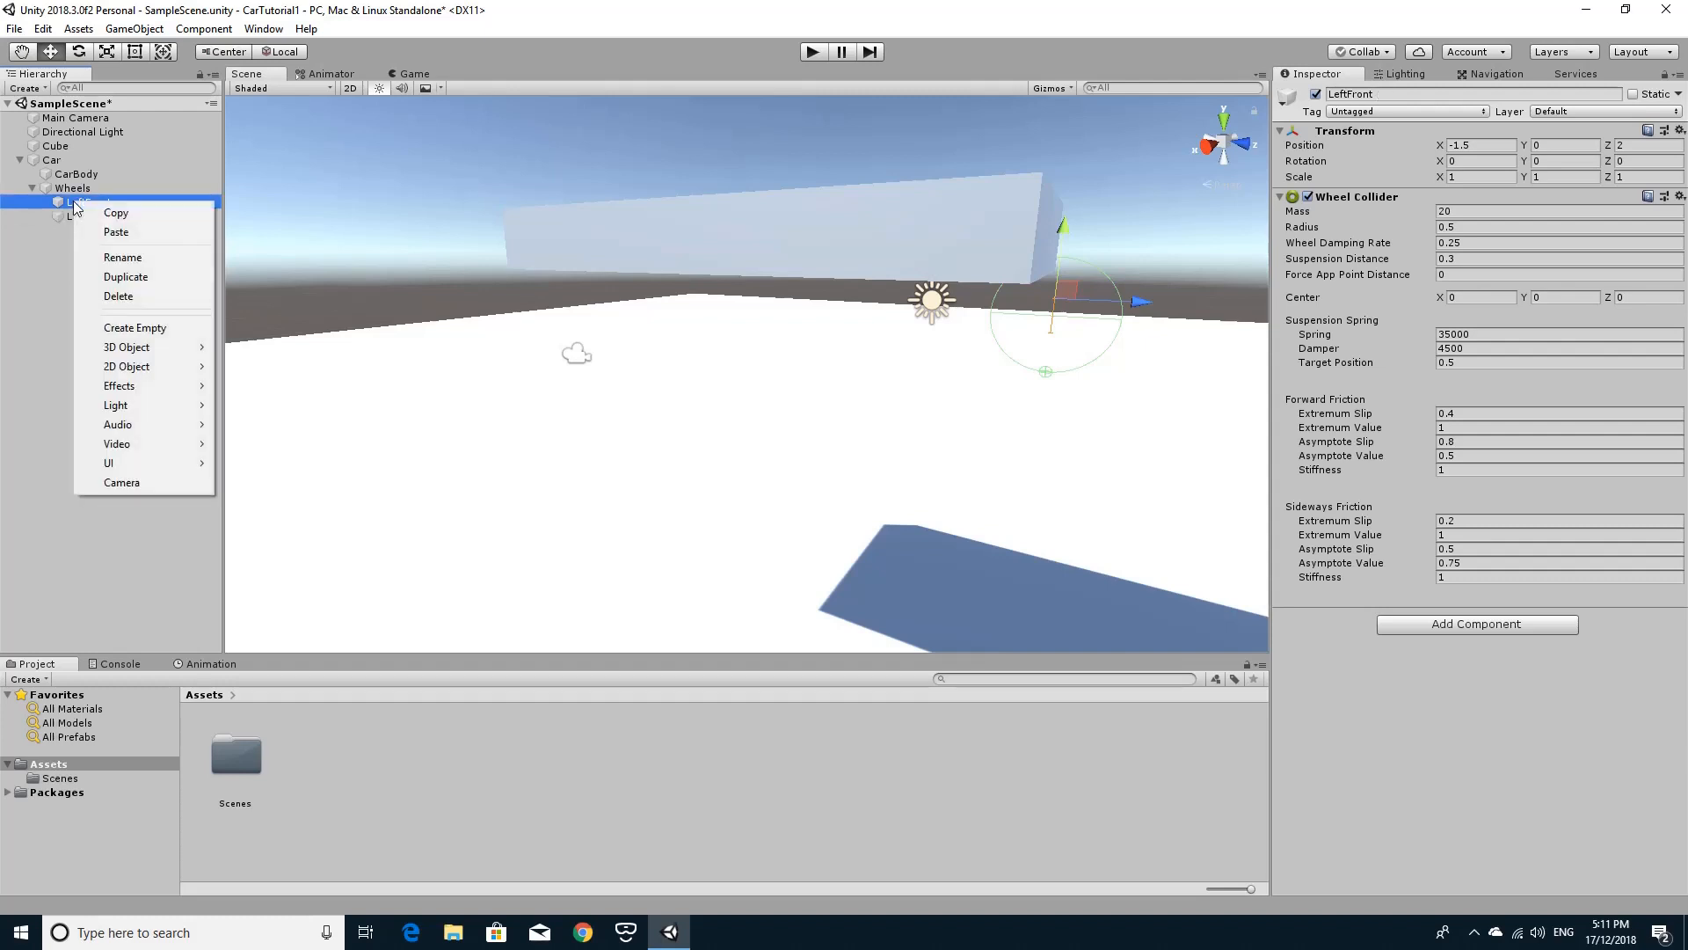
{"action": "left_click", "coordinate": [37, 248]}
{"action": "left_click", "coordinate": [77, 216]}
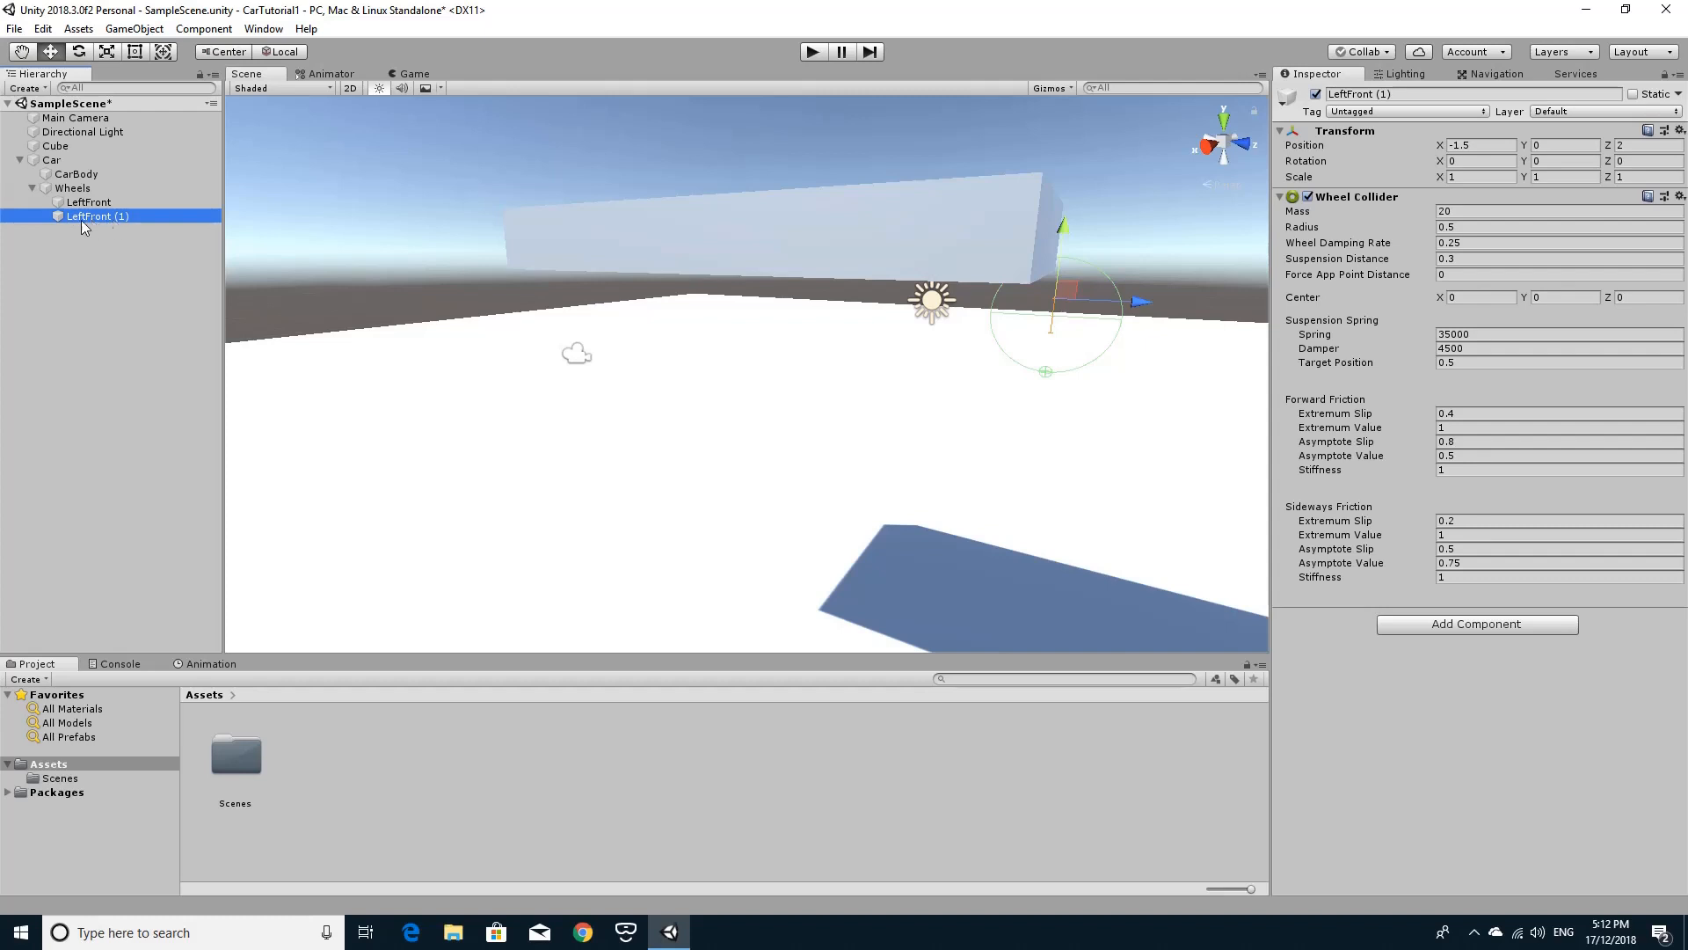
{"action": "left_click", "coordinate": [135, 215]}
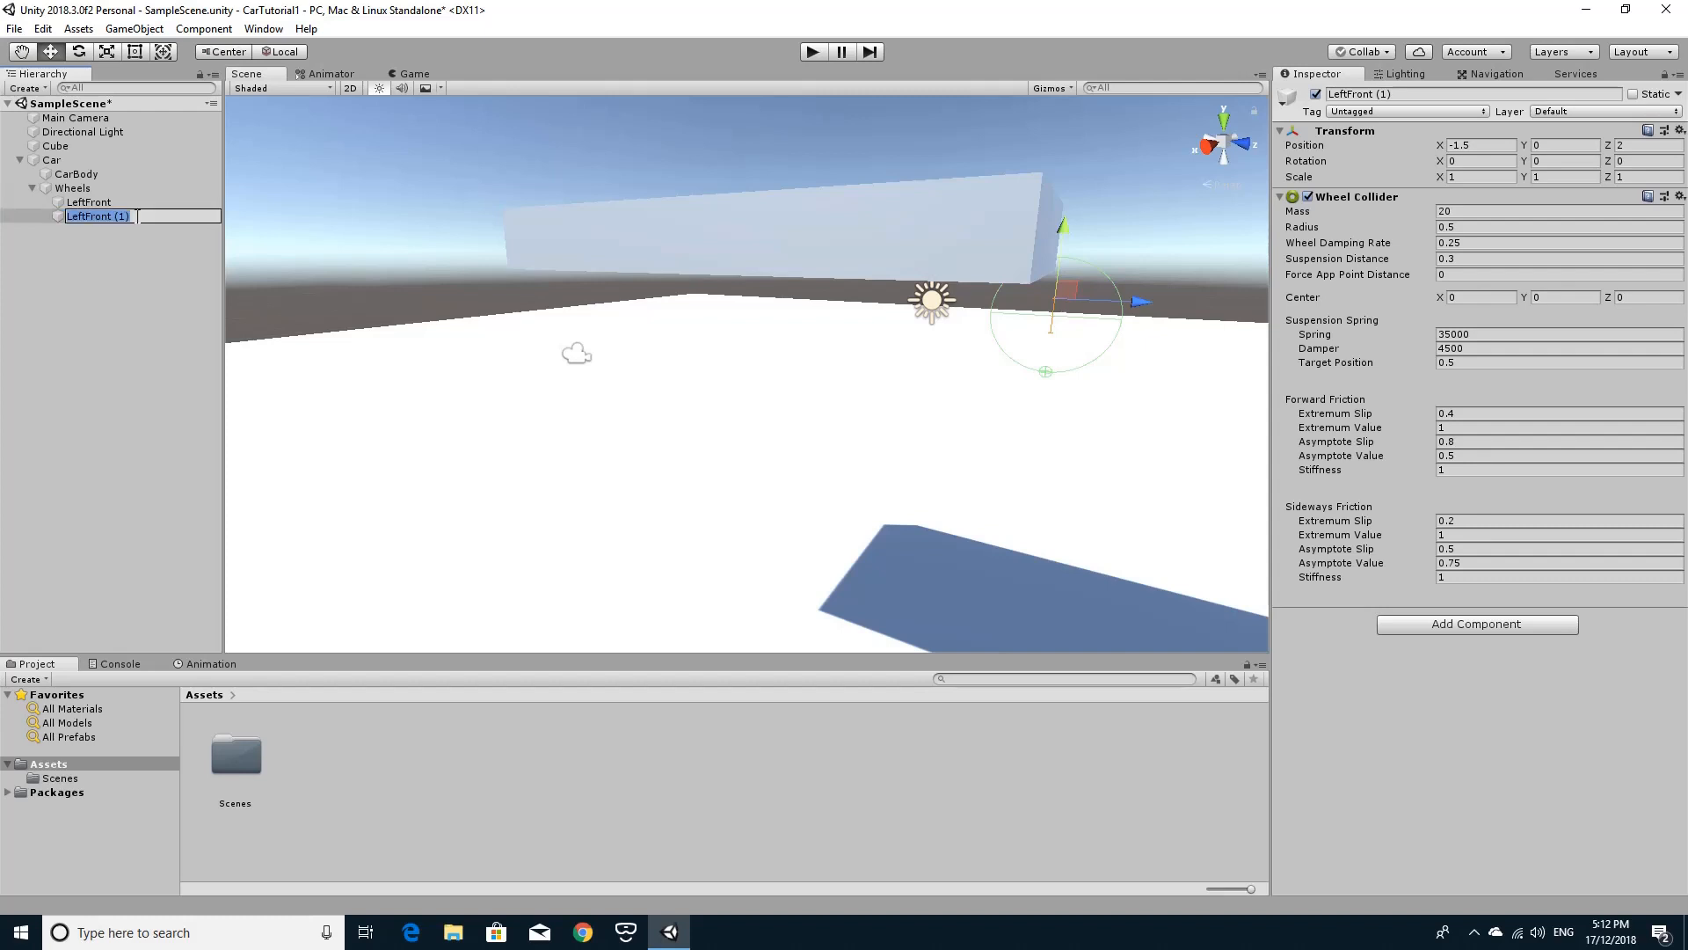
{"action": "type", "text": "RightFront"}
{"action": "key", "text": "Return"}
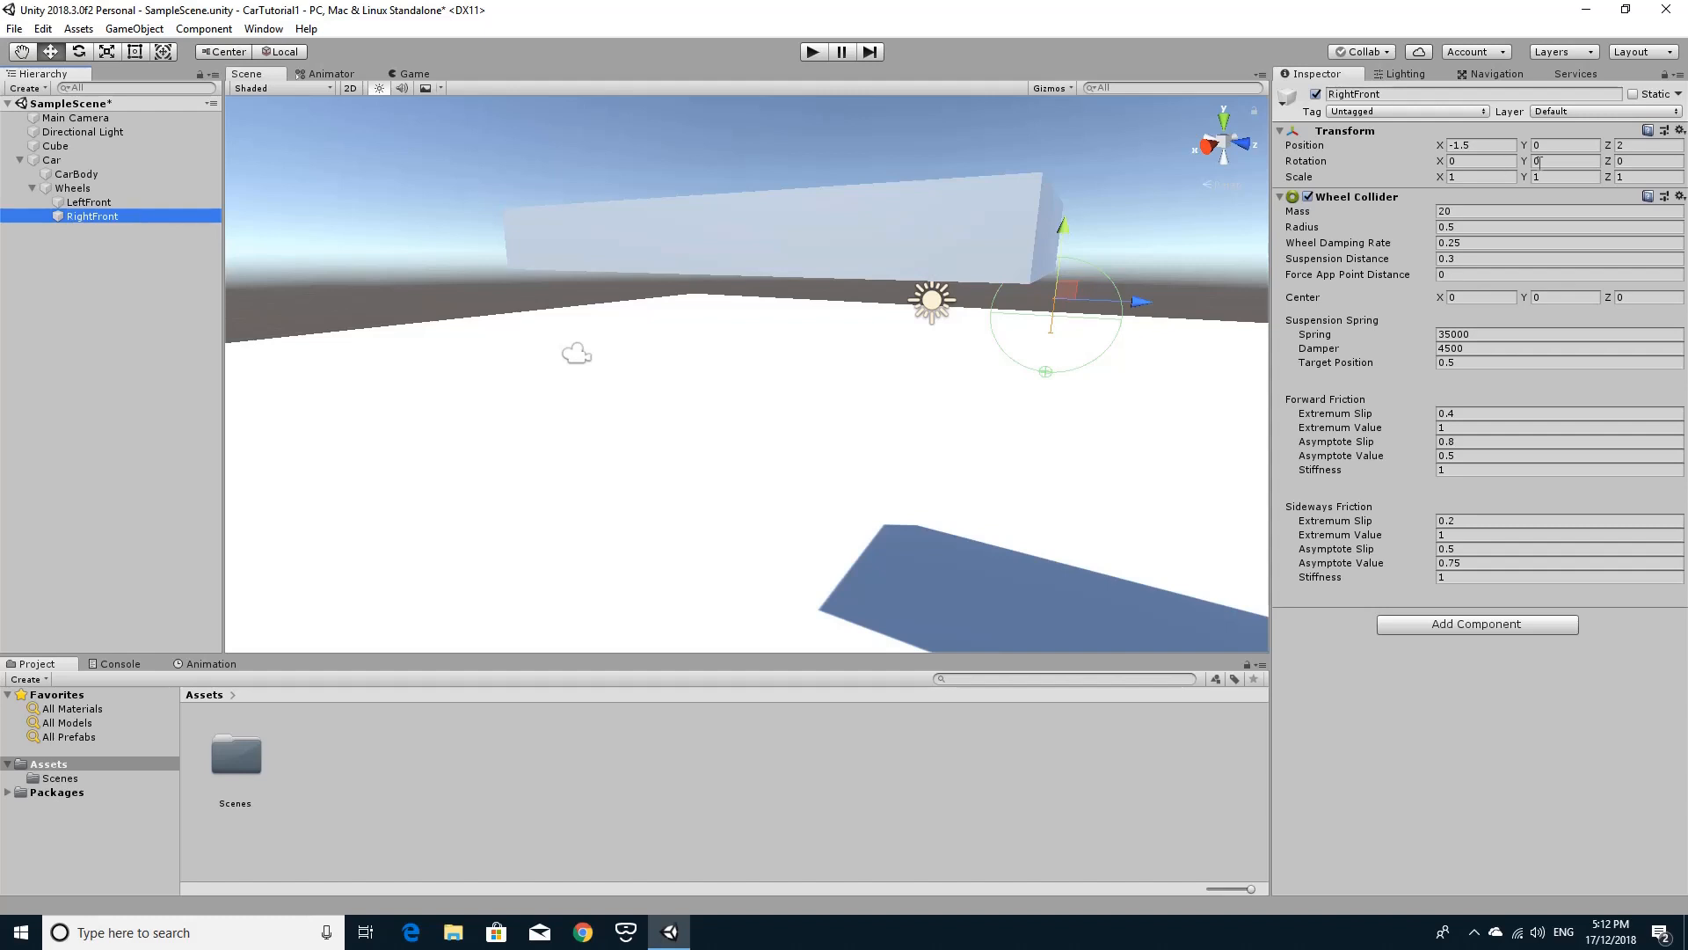
{"action": "left_click", "coordinate": [1485, 146]}
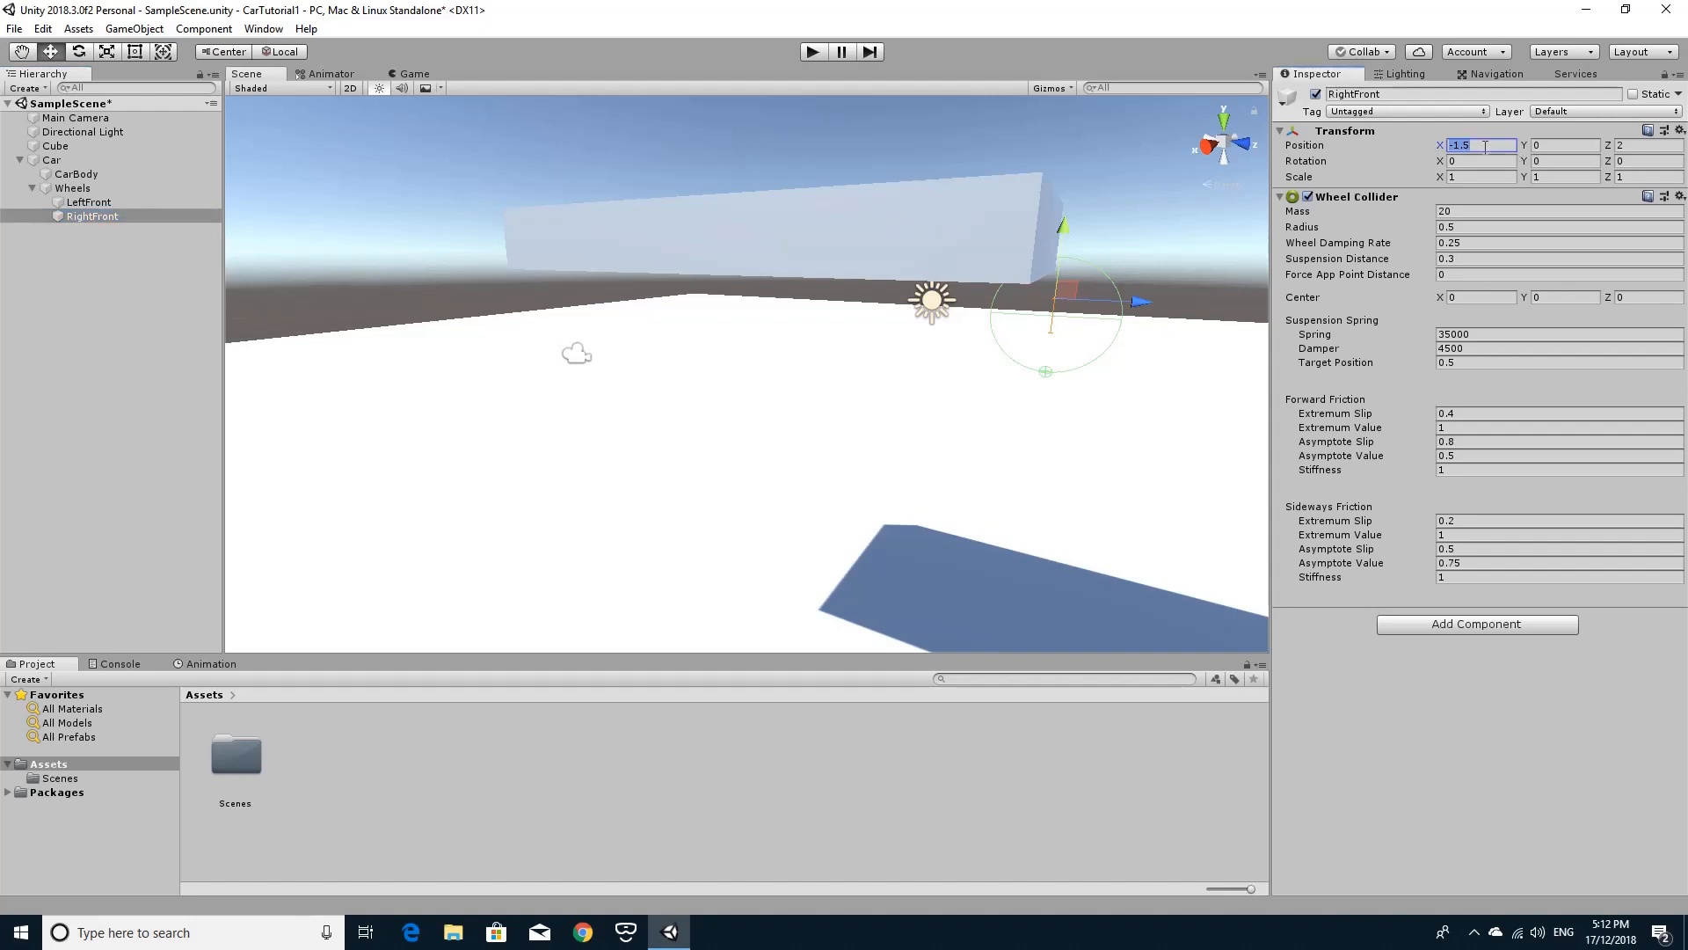
{"action": "type", "text": "1.5"}
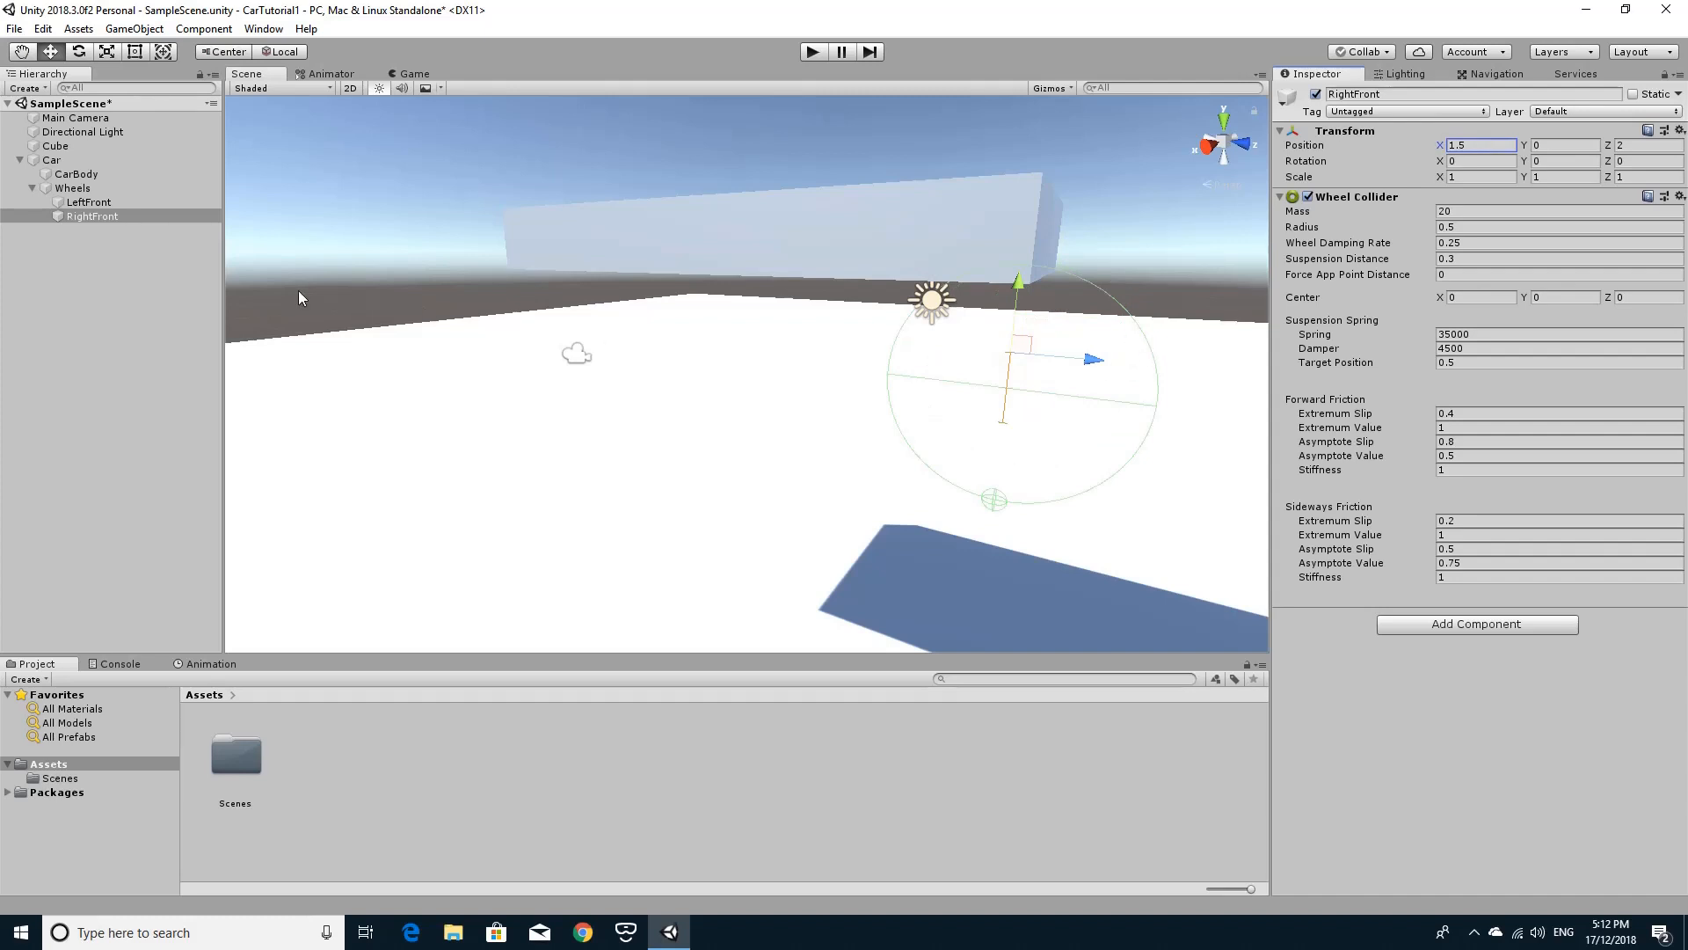
Duplicate the LeftFront and RightFront wheels together and set the Z position of both copies to -2.
{"action": "left_click", "coordinate": [108, 207], "text": "ctrl"}
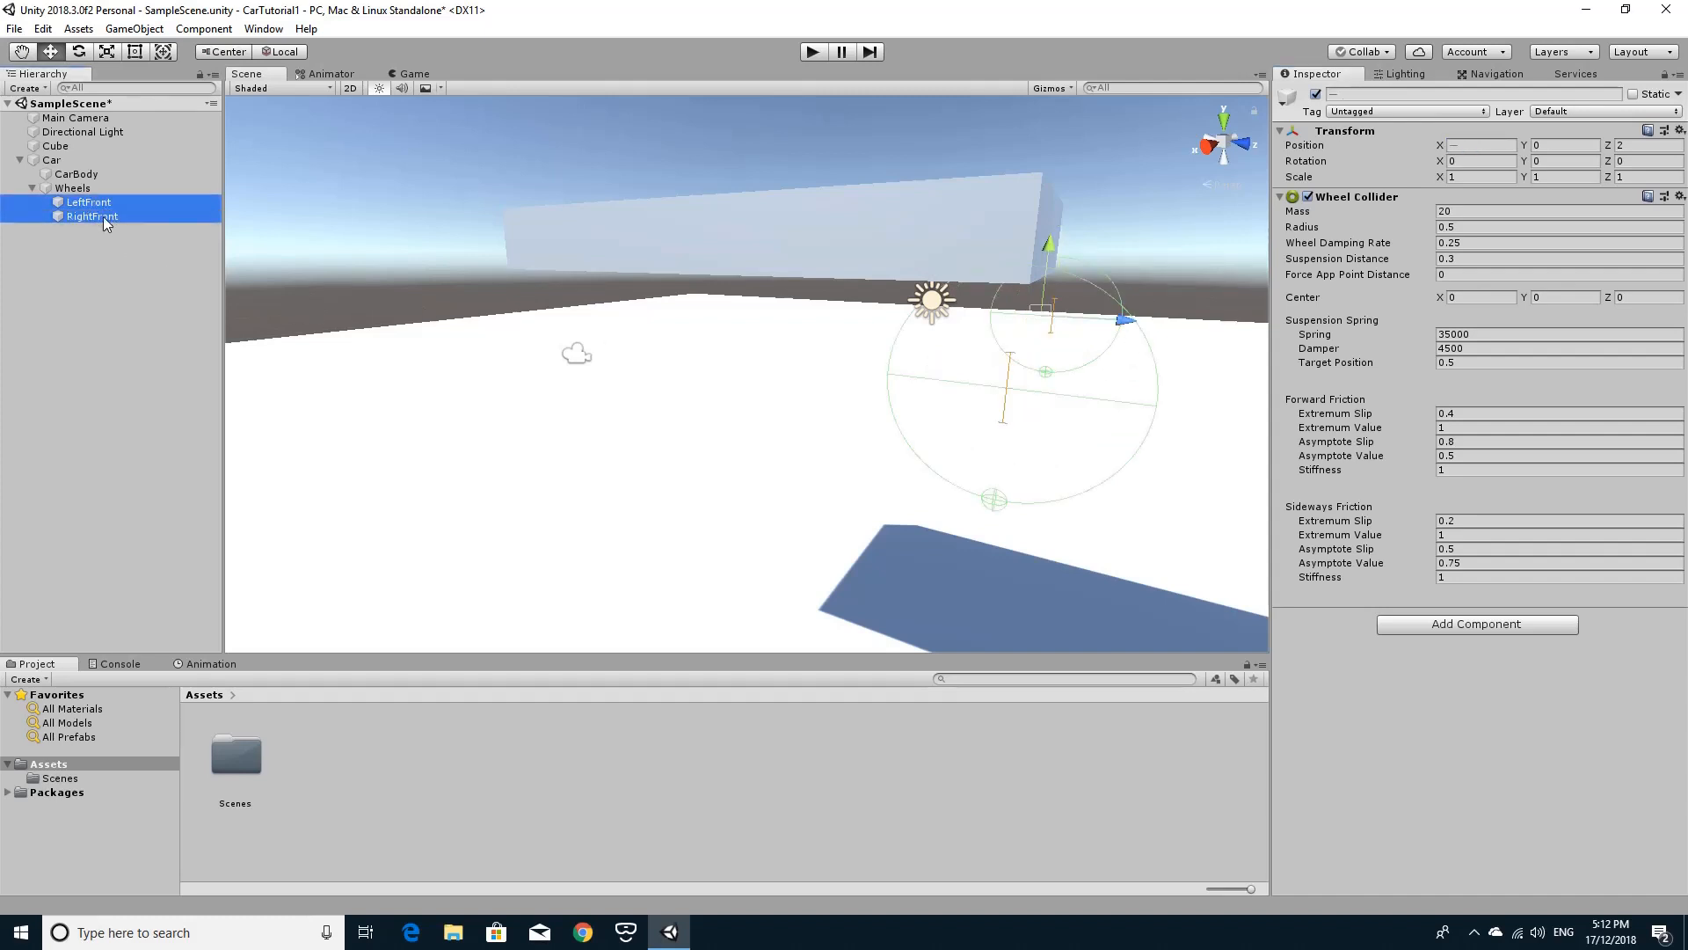
{"action": "key", "text": "ctrl+d"}
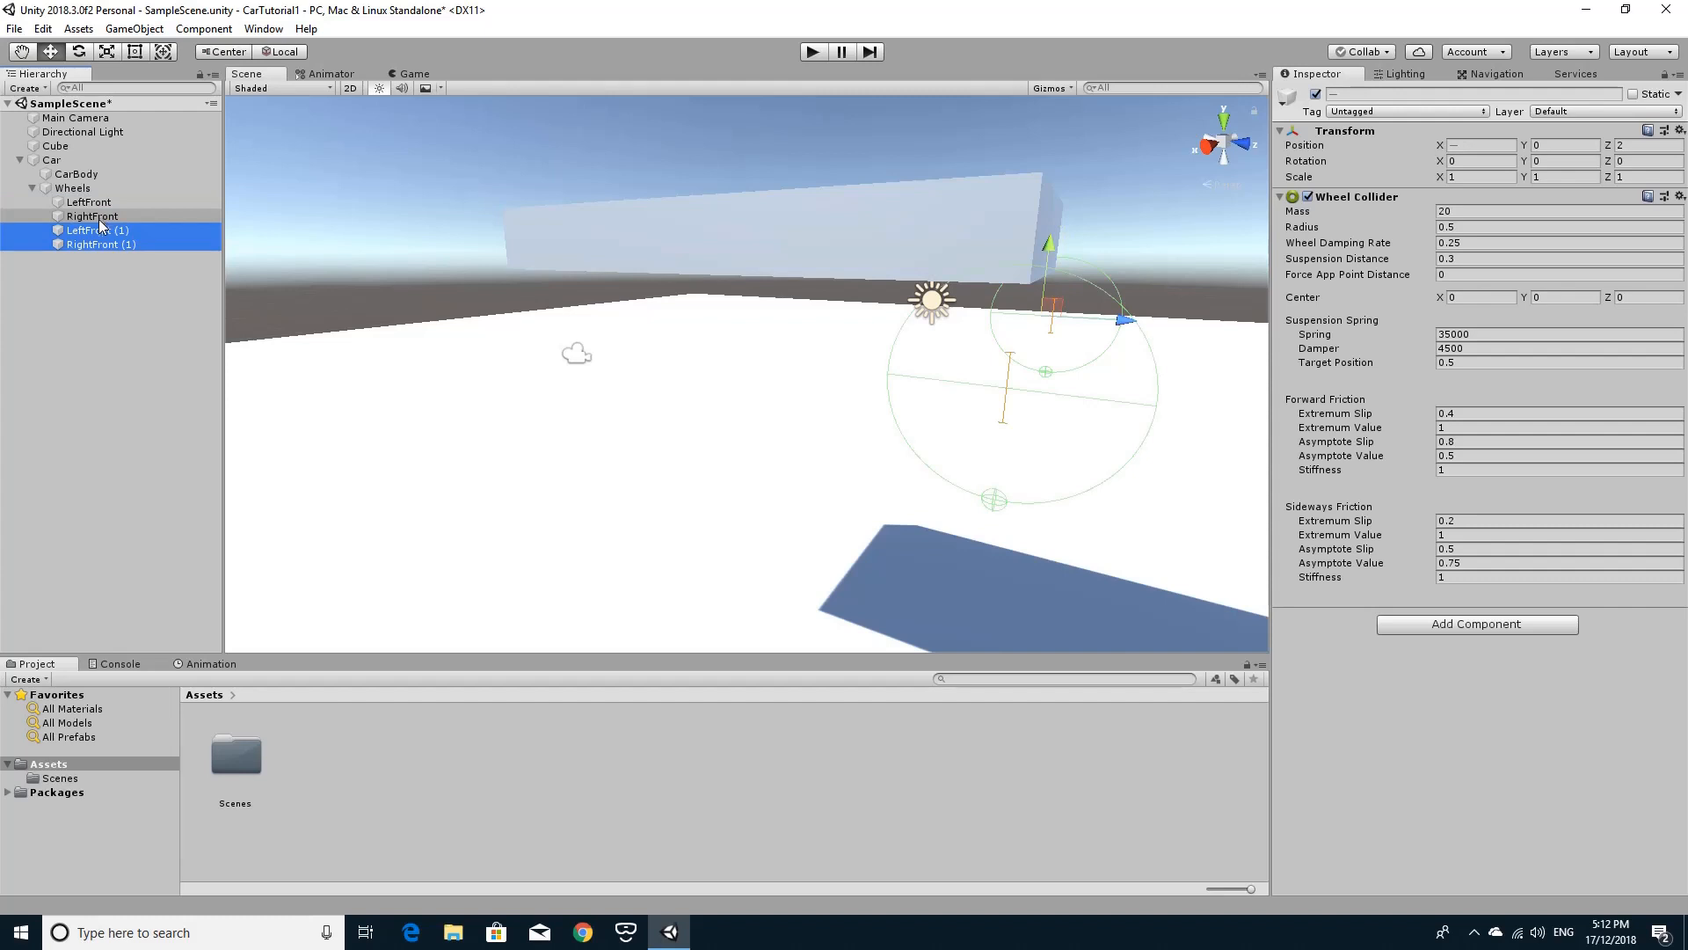
{"action": "left_click", "coordinate": [100, 231]}
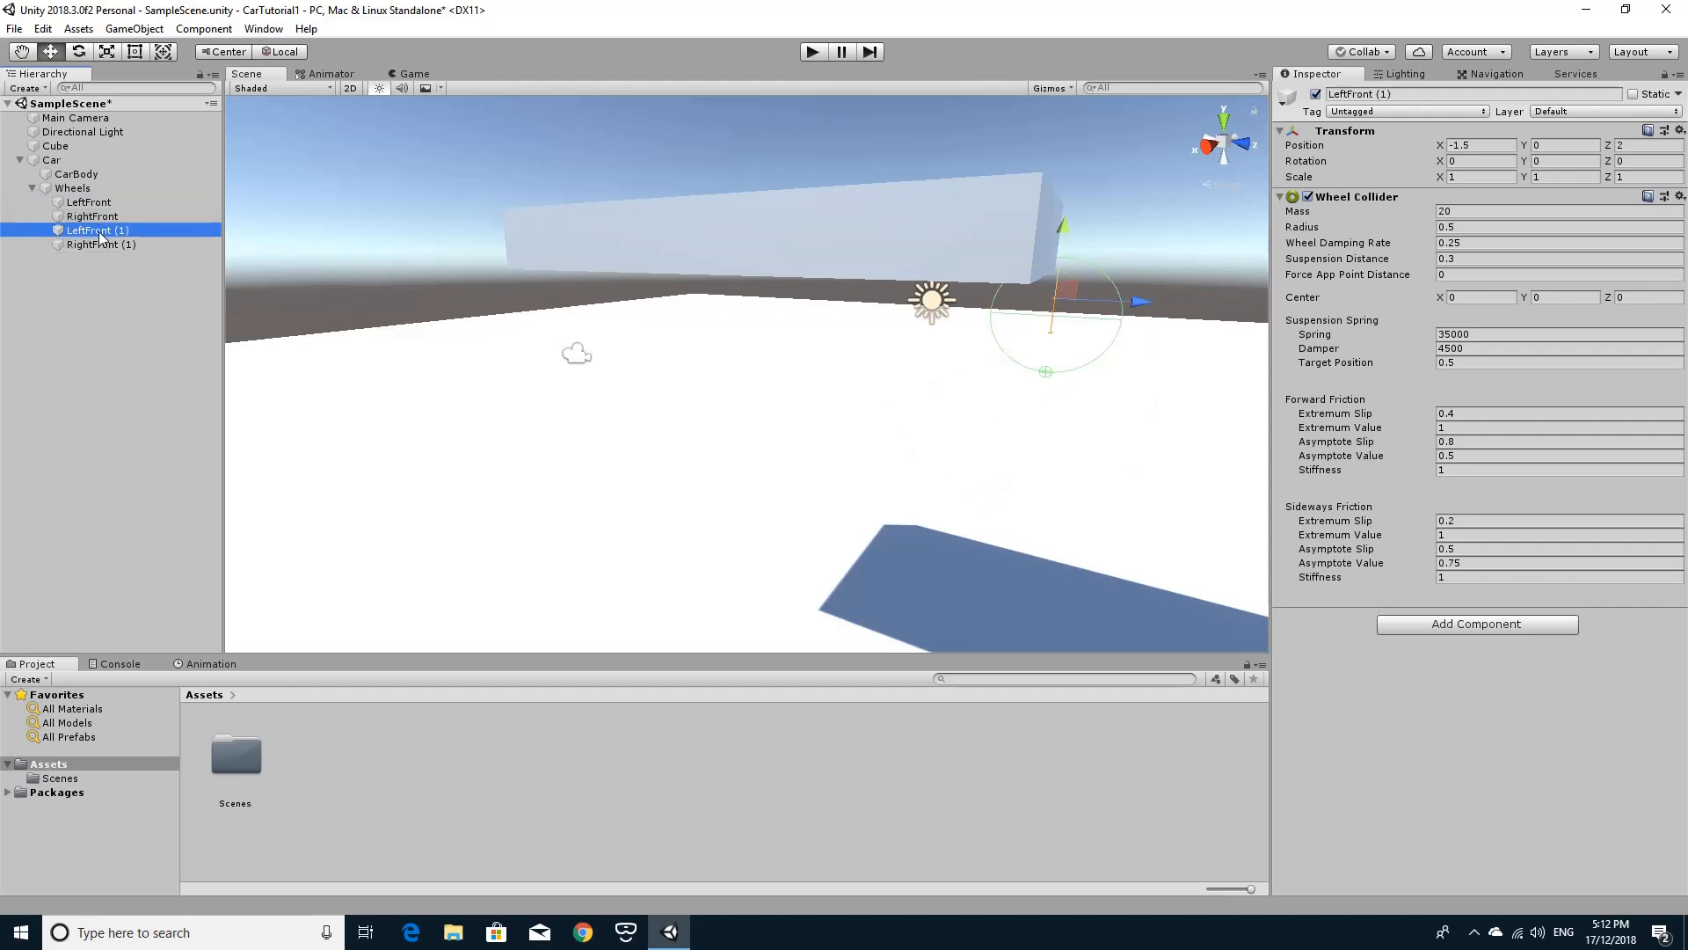
{"action": "left_click", "coordinate": [102, 246], "text": "ctrl"}
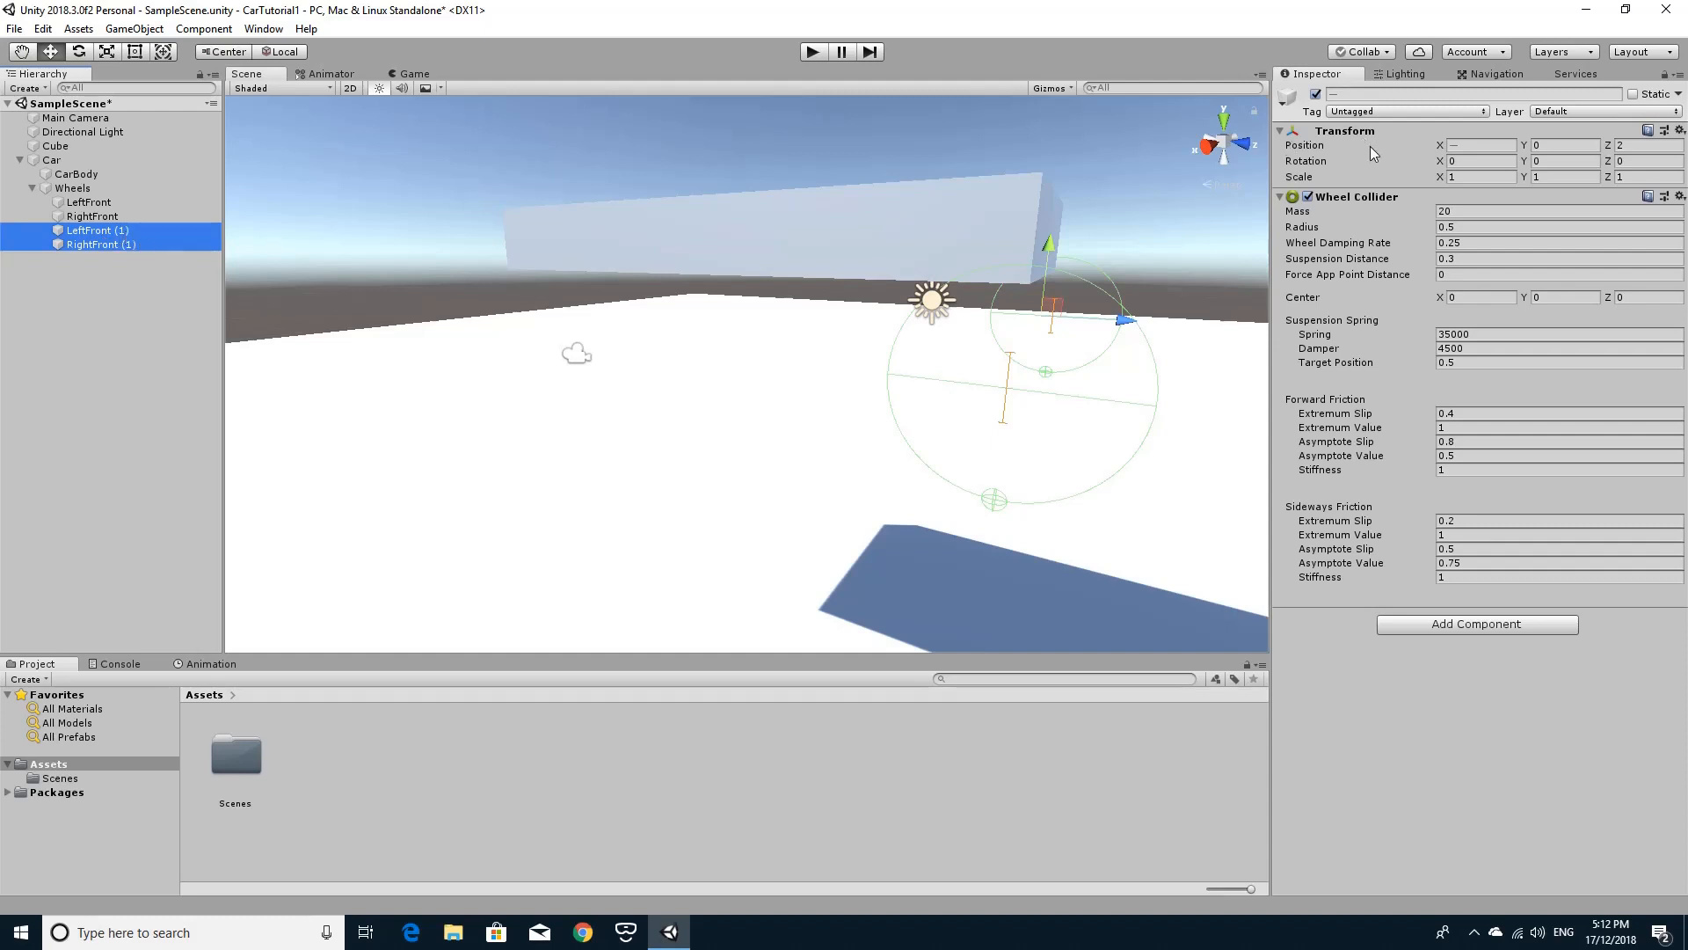
{"action": "left_click", "coordinate": [1627, 146]}
{"action": "type", "text": "-2"}
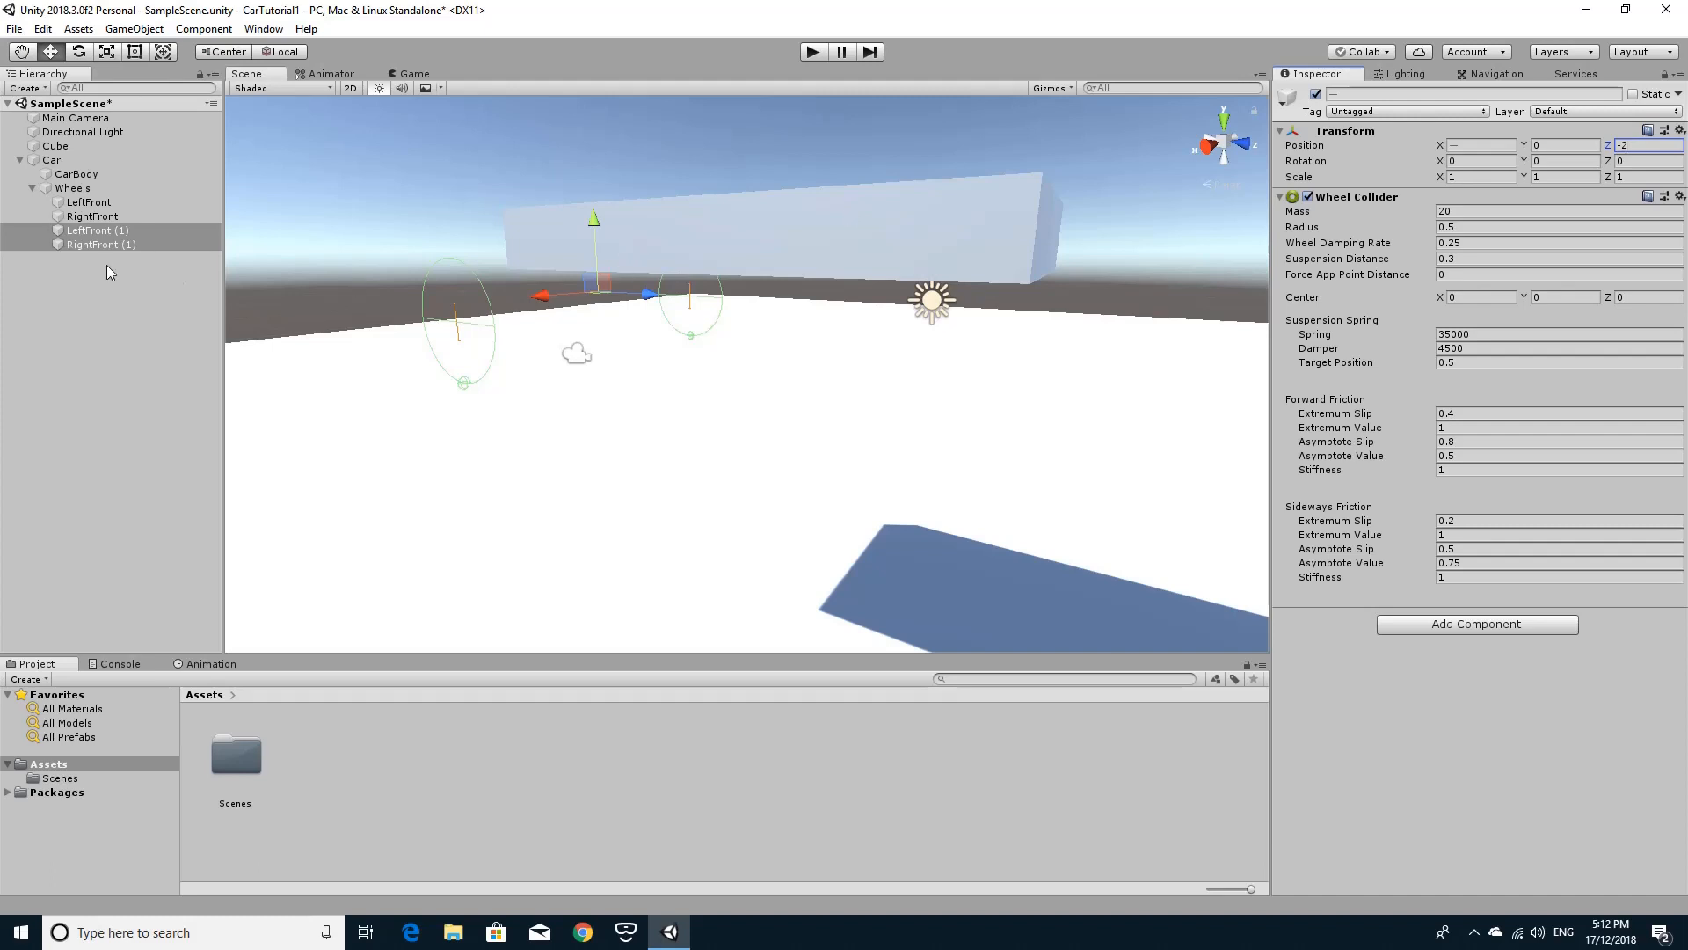
Rename the duplicated LeftFront (1) wheel to LeftRear.
{"action": "left_click", "coordinate": [113, 232]}
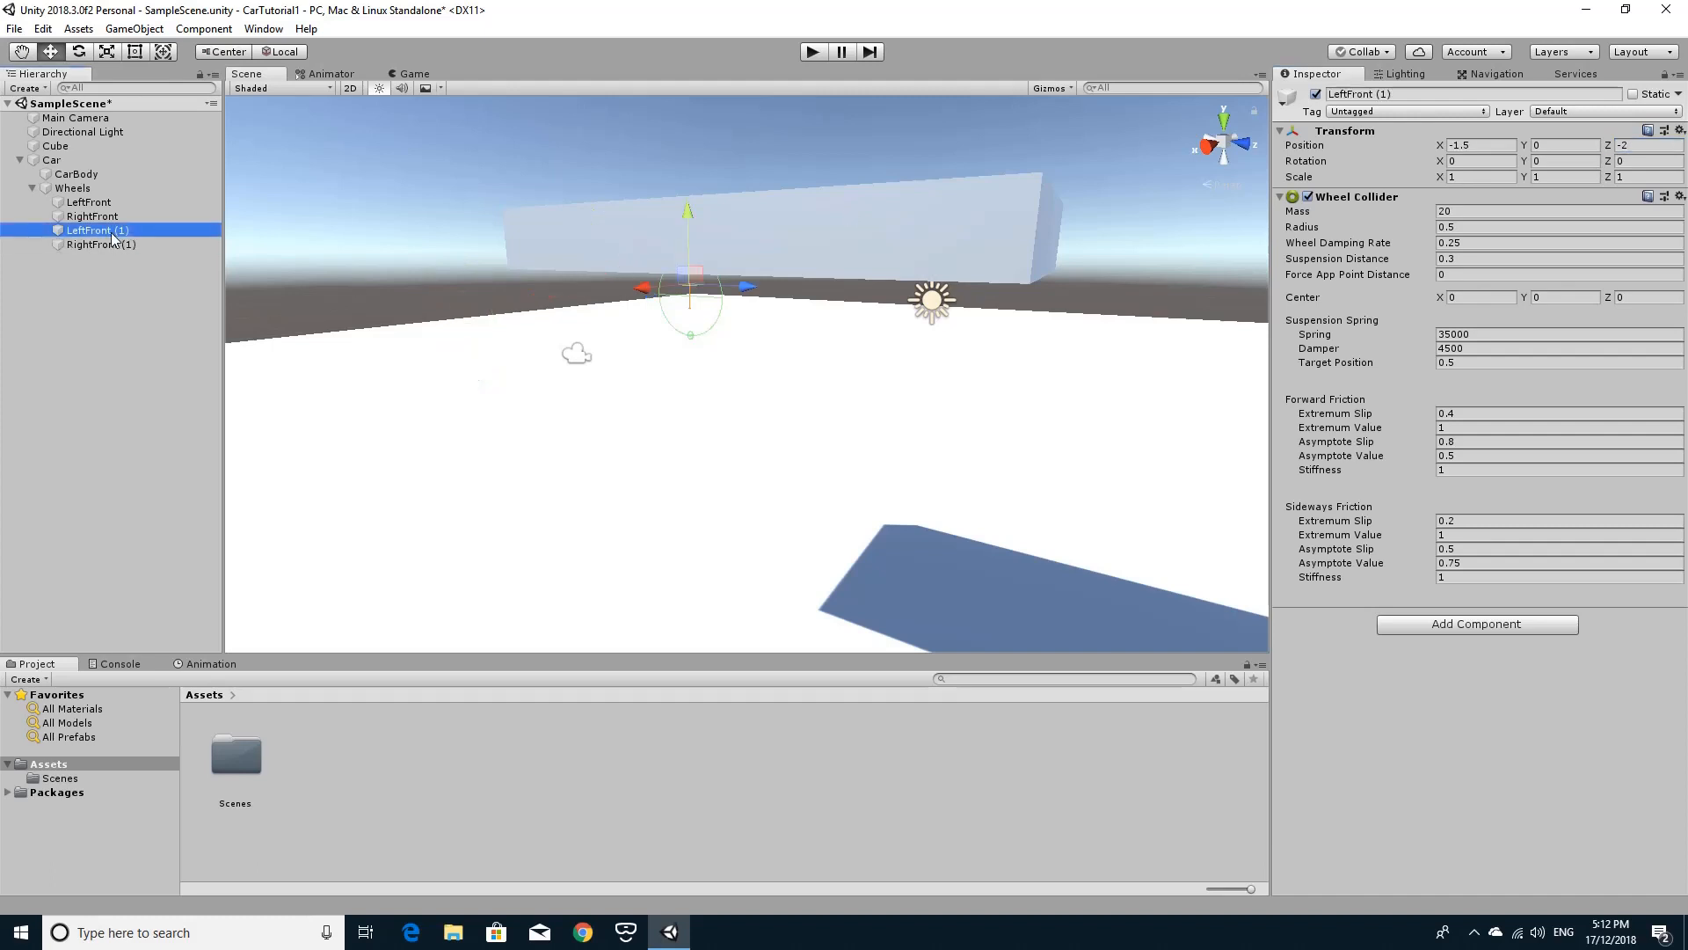
{"action": "left_click", "coordinate": [114, 233]}
{"action": "type", "text": "L"}
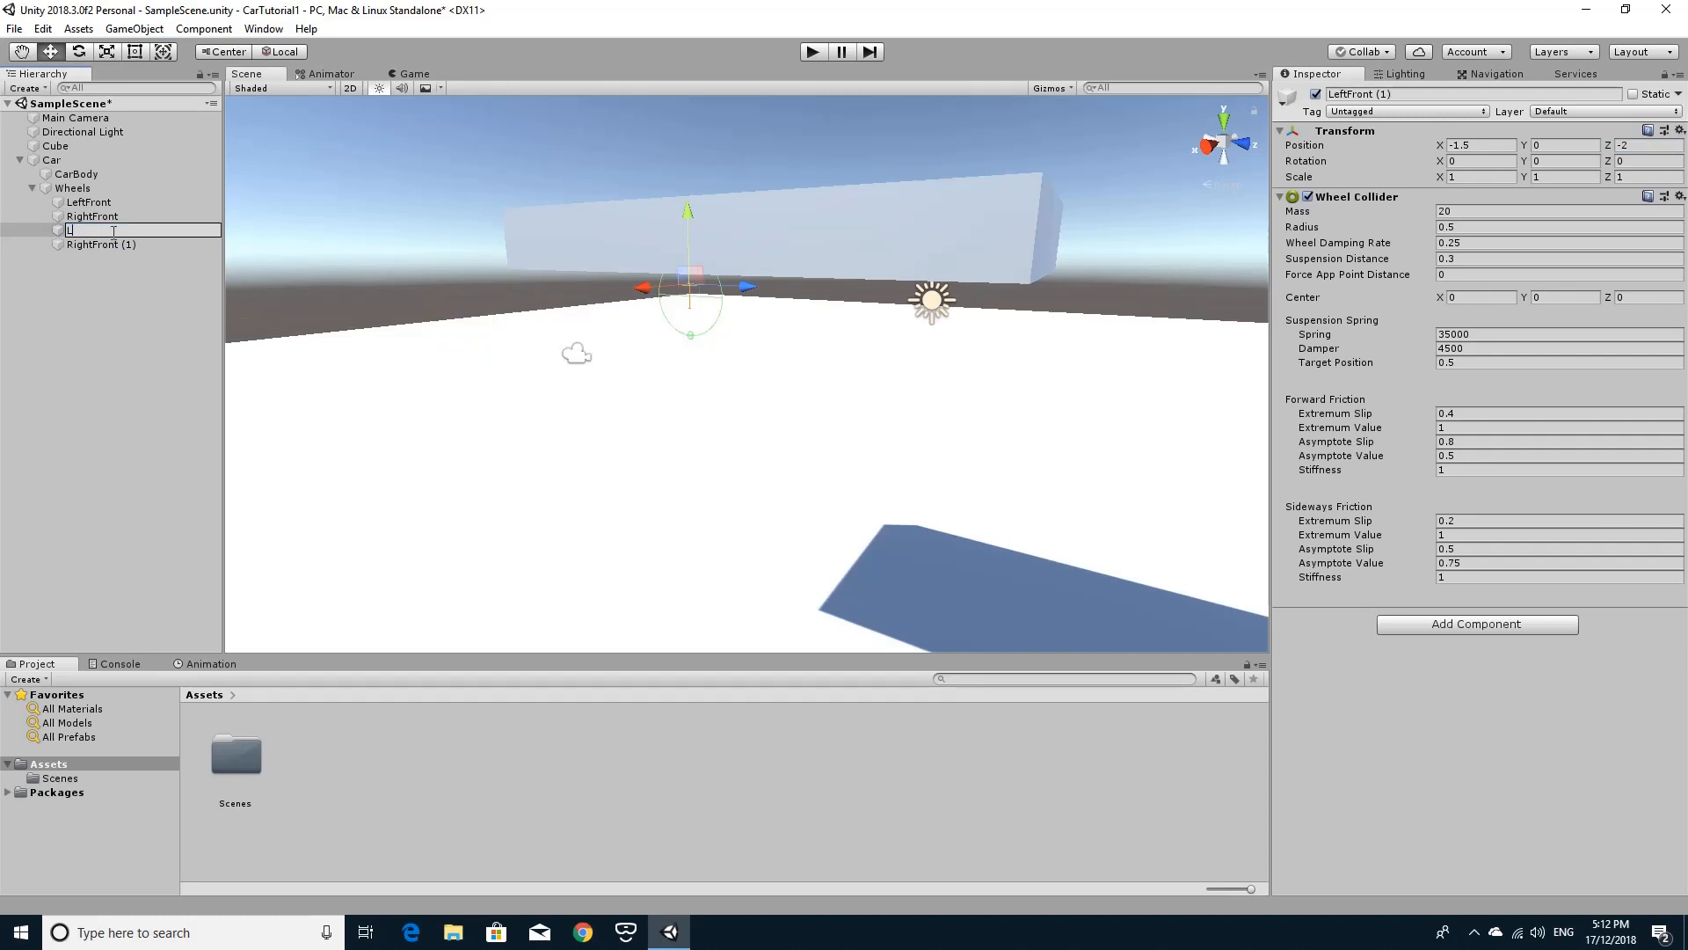
{"action": "type", "text": "eftRear"}
Rename the duplicated RightFront (1) wheel to RightRear.
{"action": "left_click", "coordinate": [108, 245]}
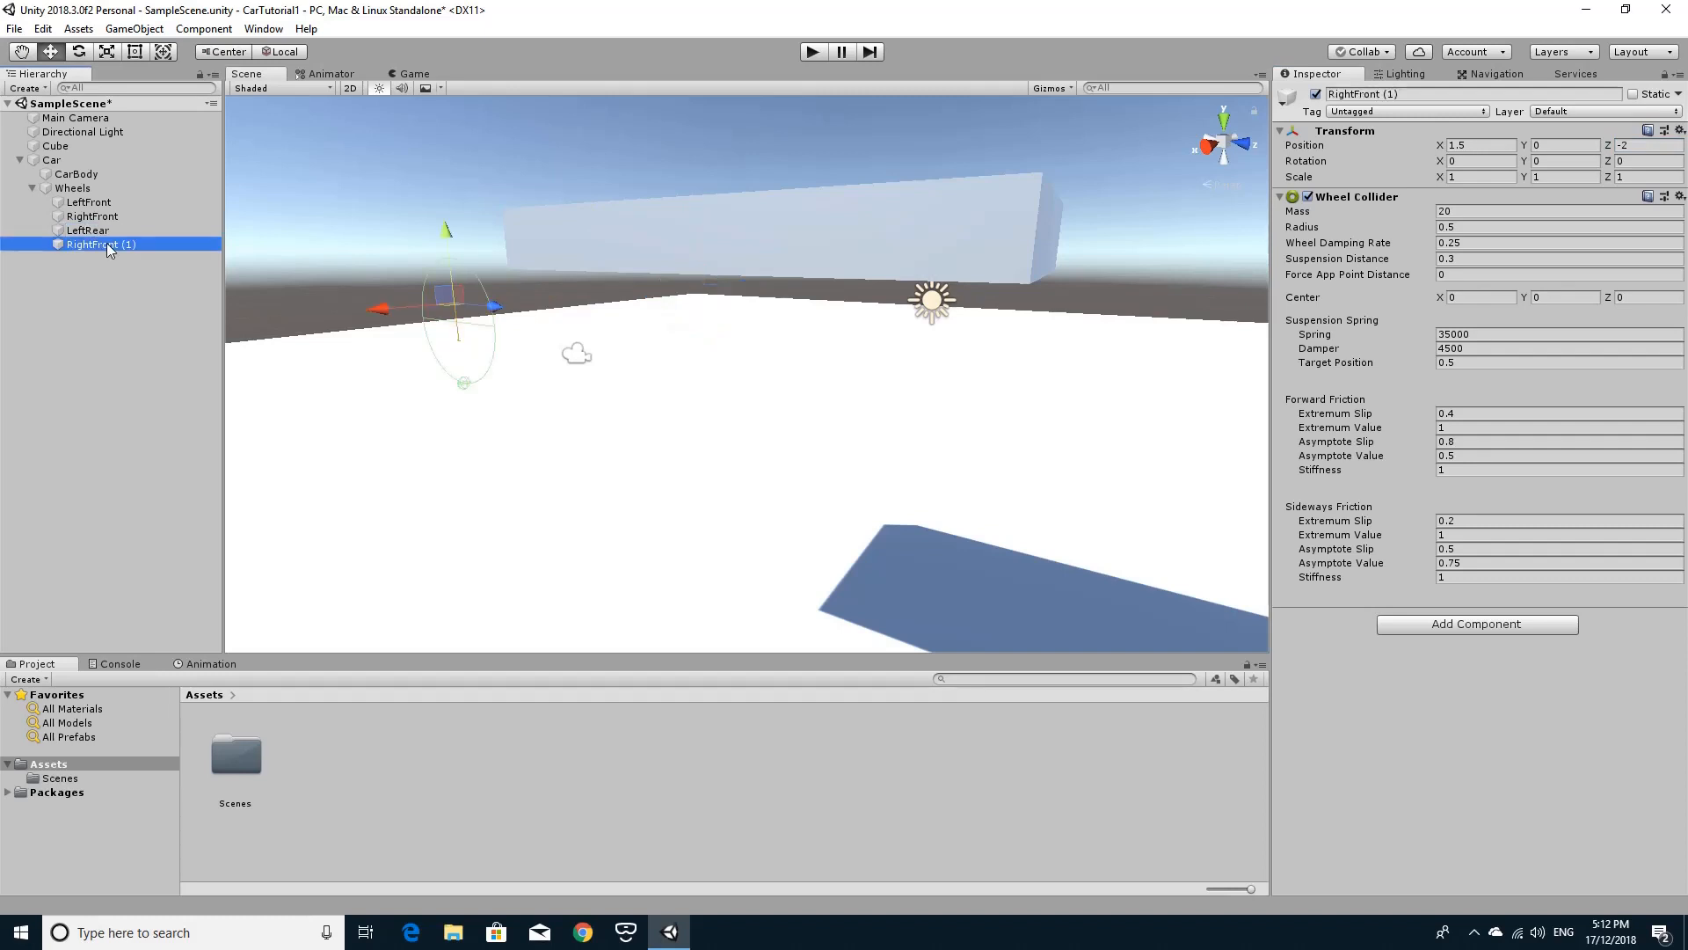
{"action": "left_click", "coordinate": [107, 244]}
{"action": "type", "text": "Left"}
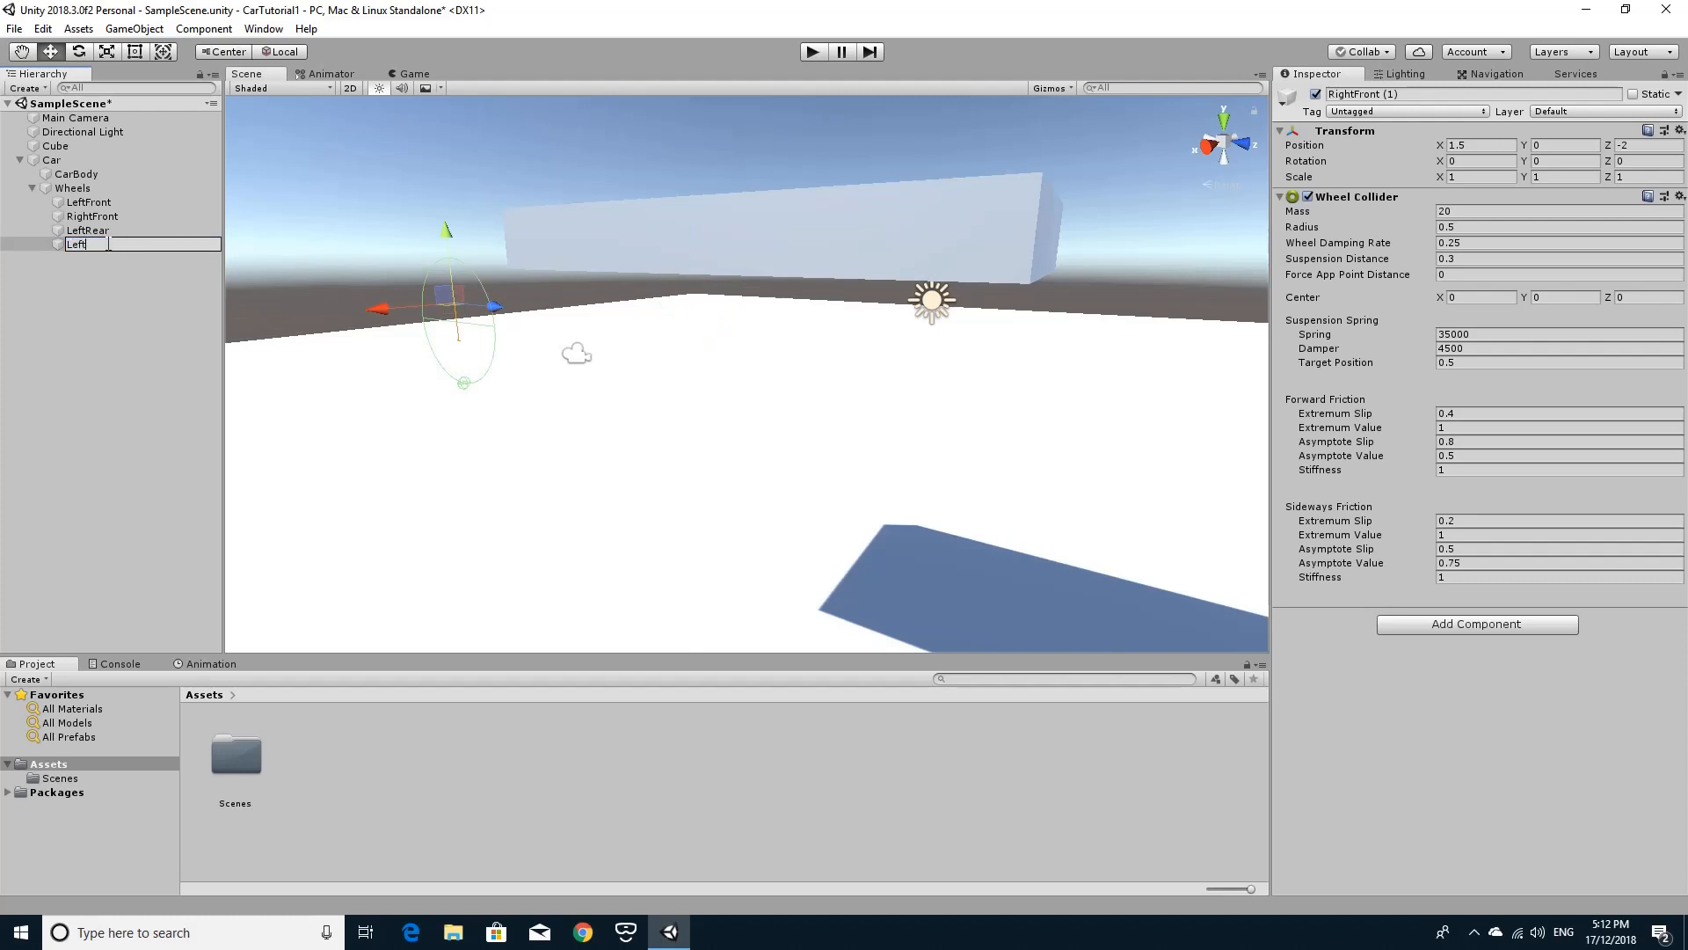
{"action": "key", "text": "BackSpace"}
{"action": "key", "text": "BackSpace"}
{"action": "key", "text": "BackSpace"}
{"action": "type", "text": "RightRear"}
{"action": "key", "text": "Return"}
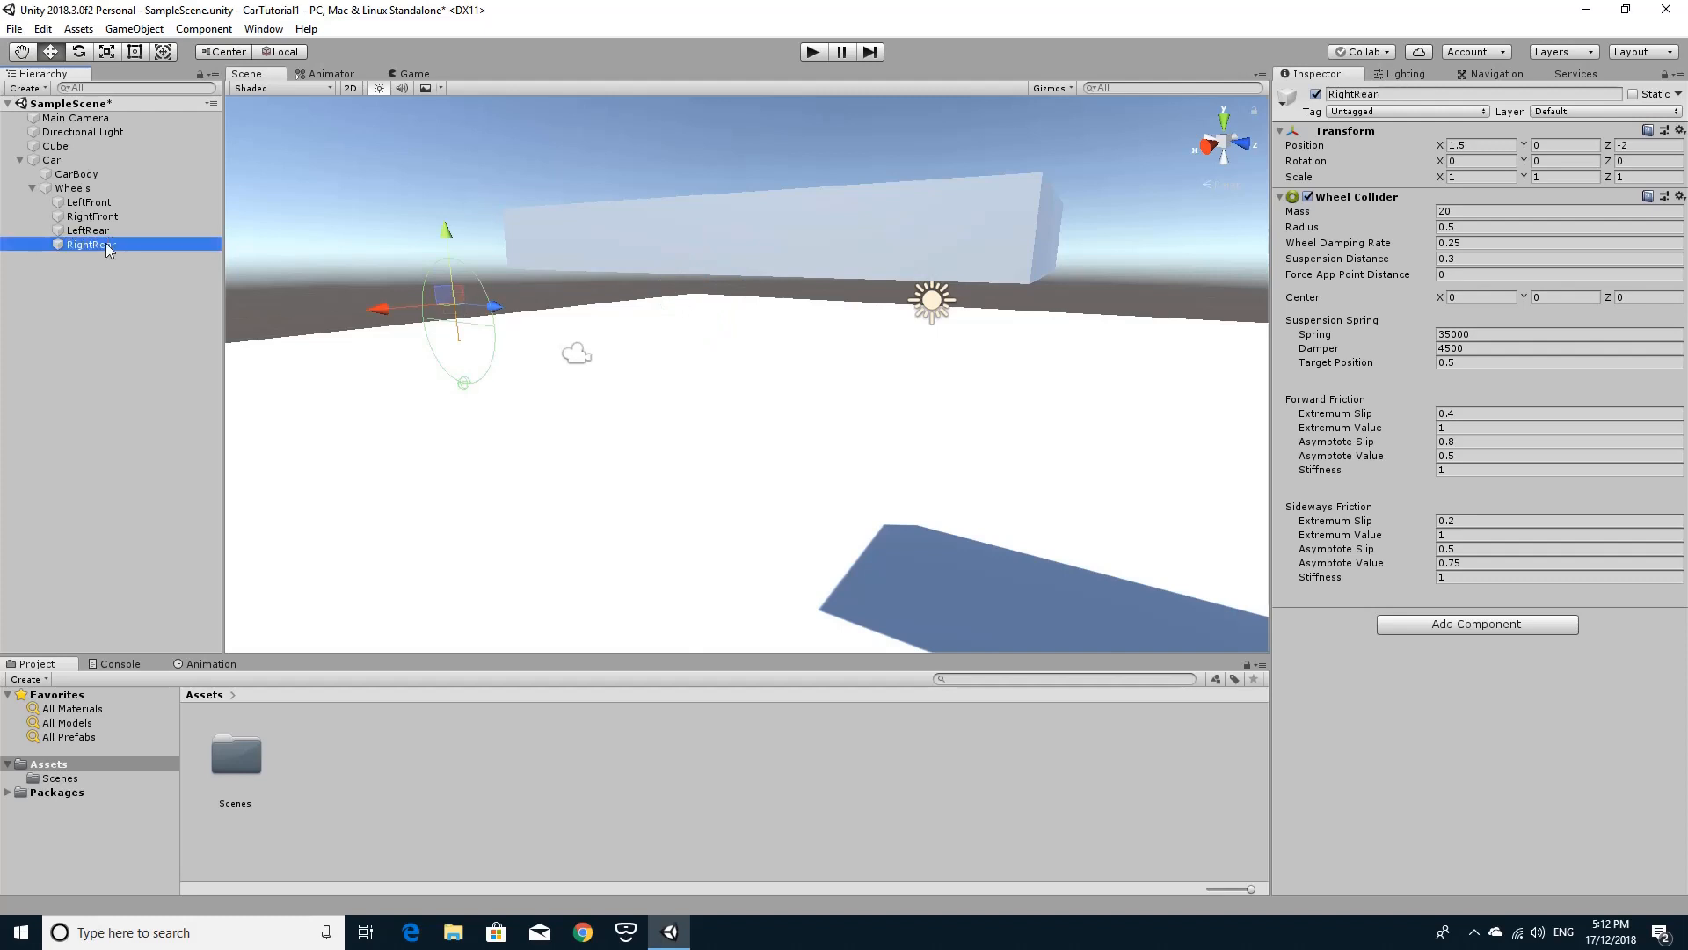
Examine each wheel and the Wheels group to check how the four wheel colliders sit around the car body.
{"action": "left_click", "coordinate": [103, 231]}
{"action": "left_click", "coordinate": [103, 217]}
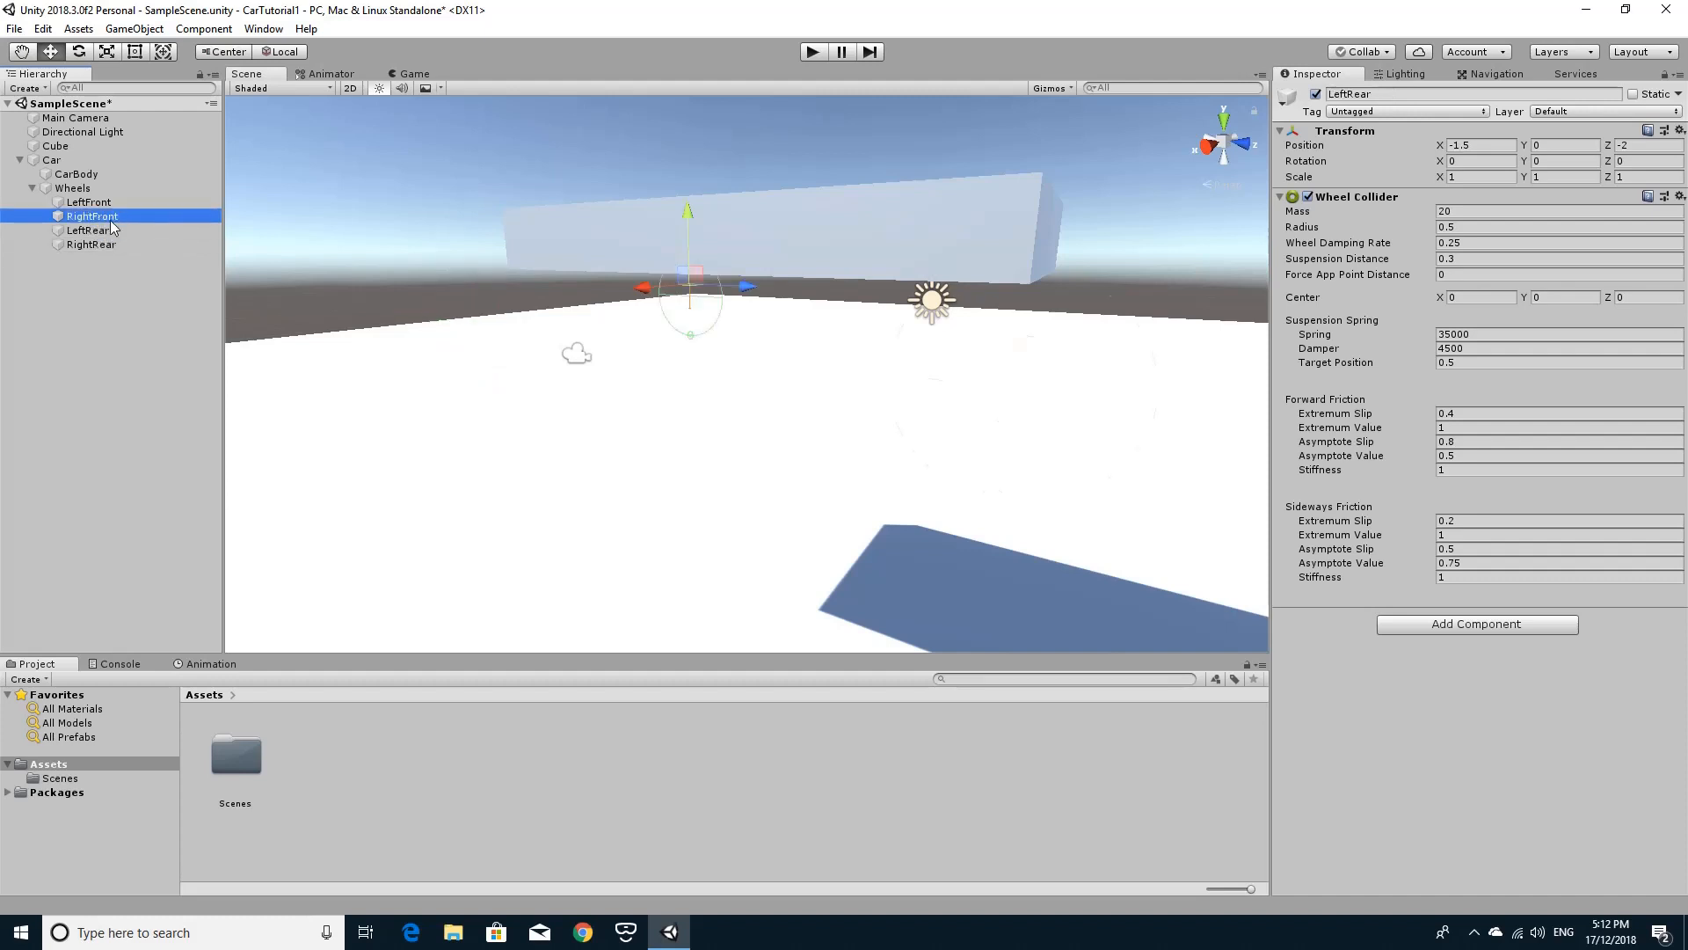
{"action": "left_click", "coordinate": [103, 204]}
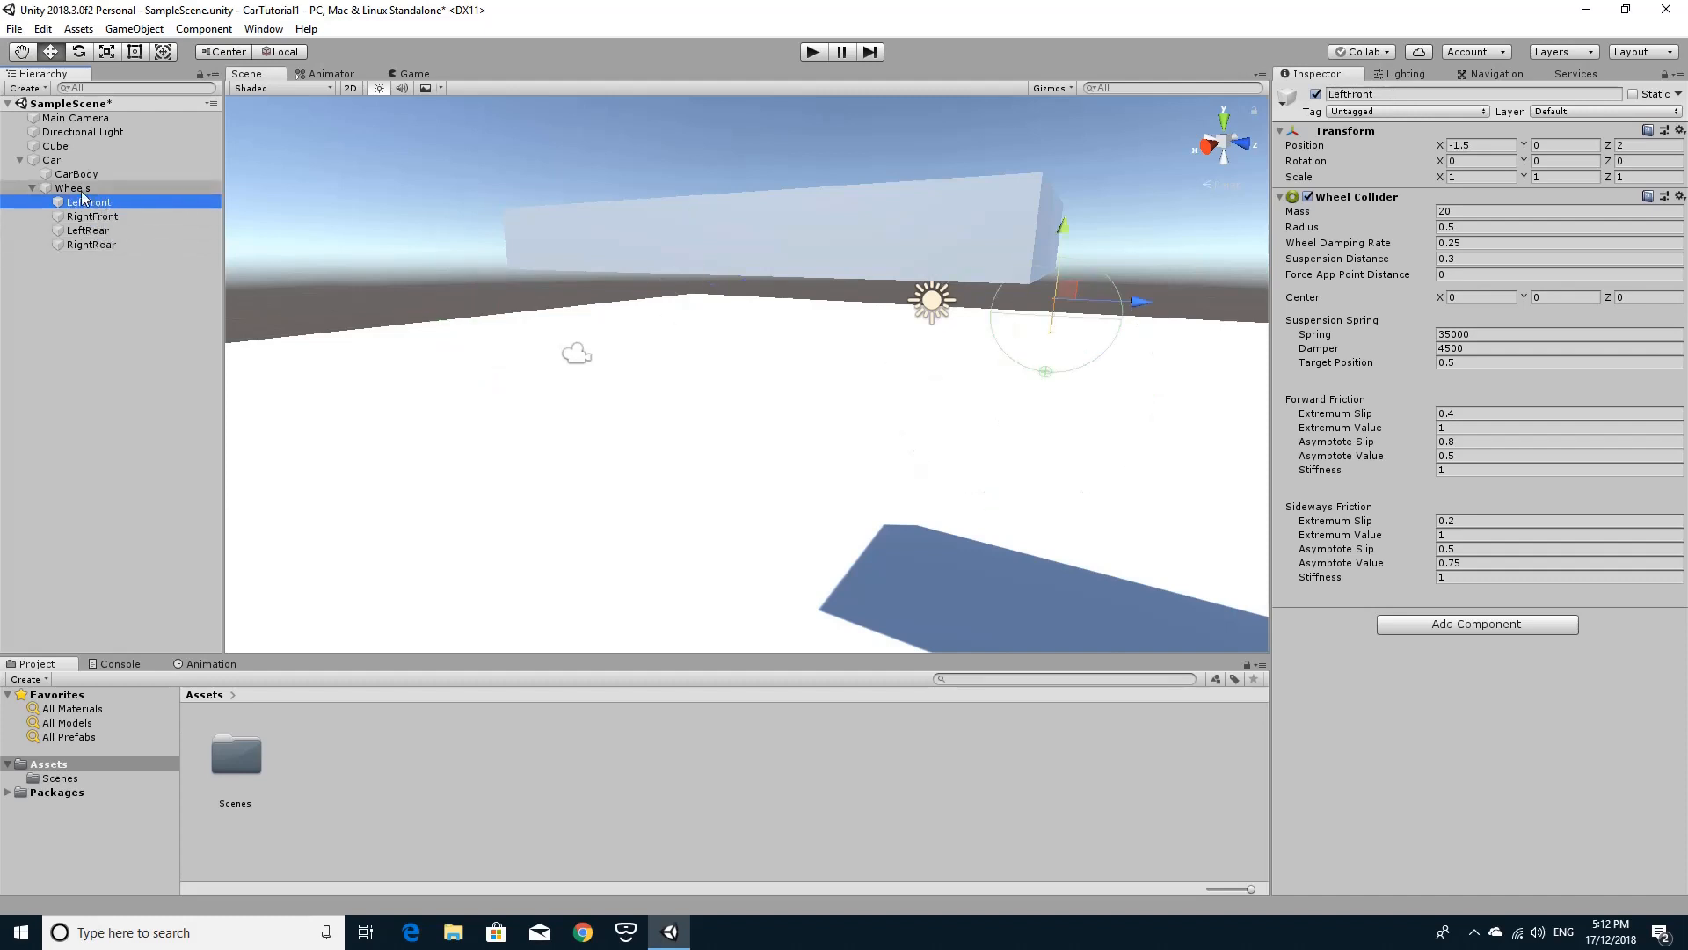
{"action": "left_click", "coordinate": [78, 188]}
{"action": "left_click_drag", "start_coordinate": [667, 460], "coordinate": [739, 400], "text": "alt"}
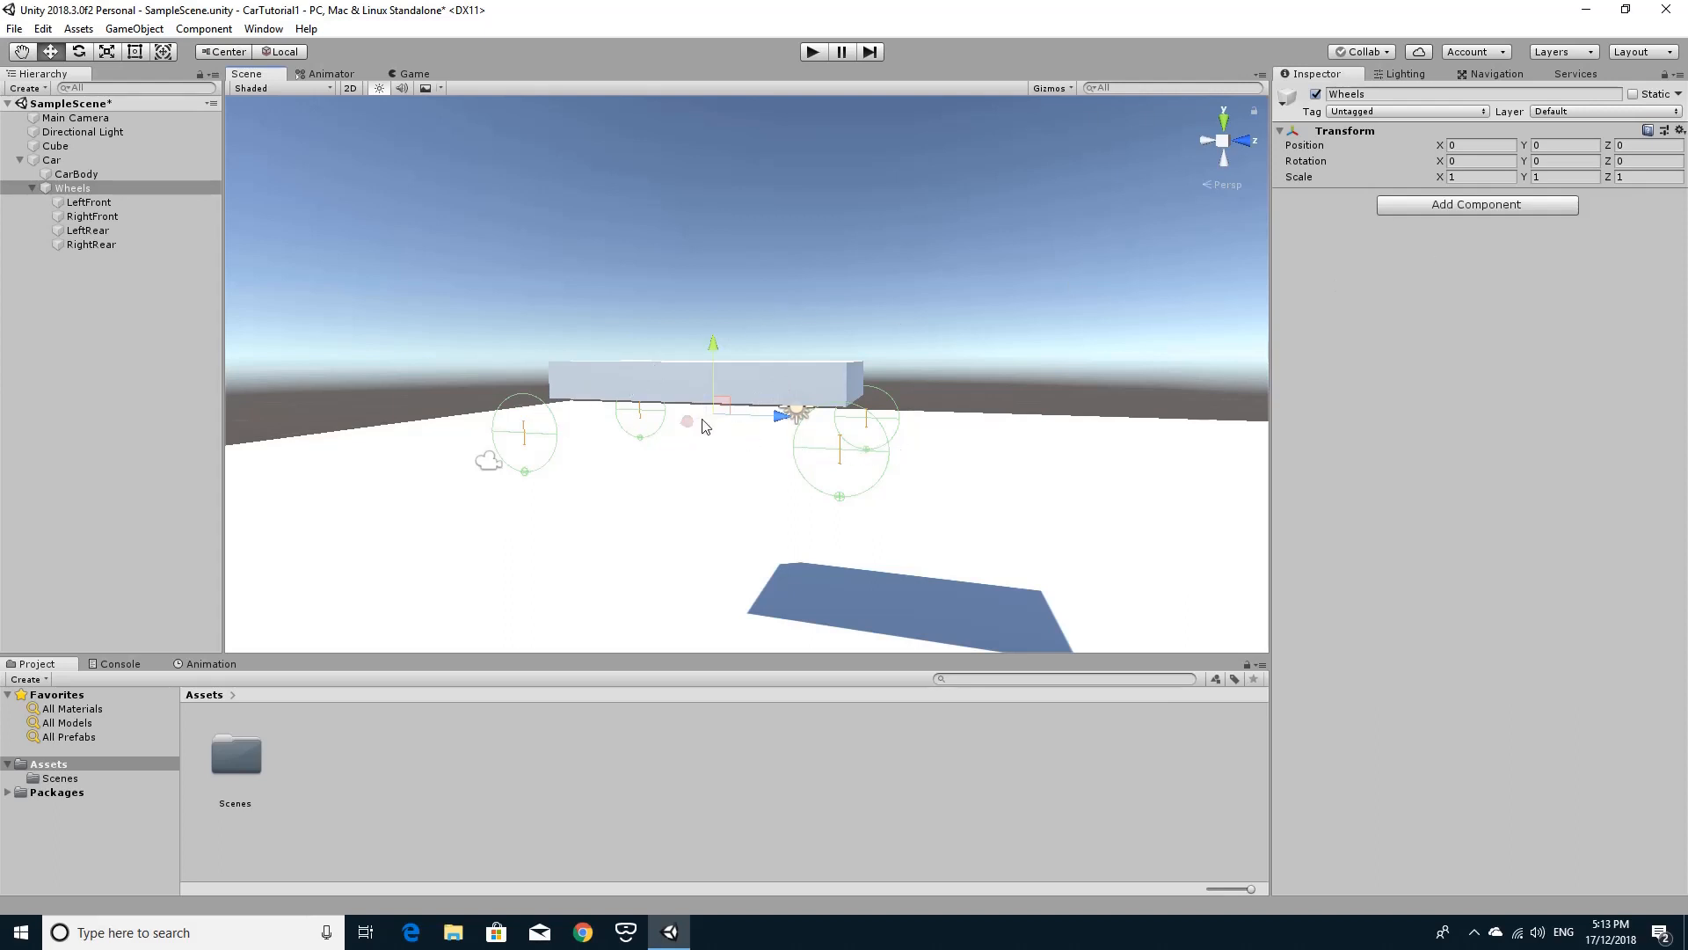
{"action": "left_click_drag", "start_coordinate": [714, 528], "coordinate": [791, 581], "text": "alt"}
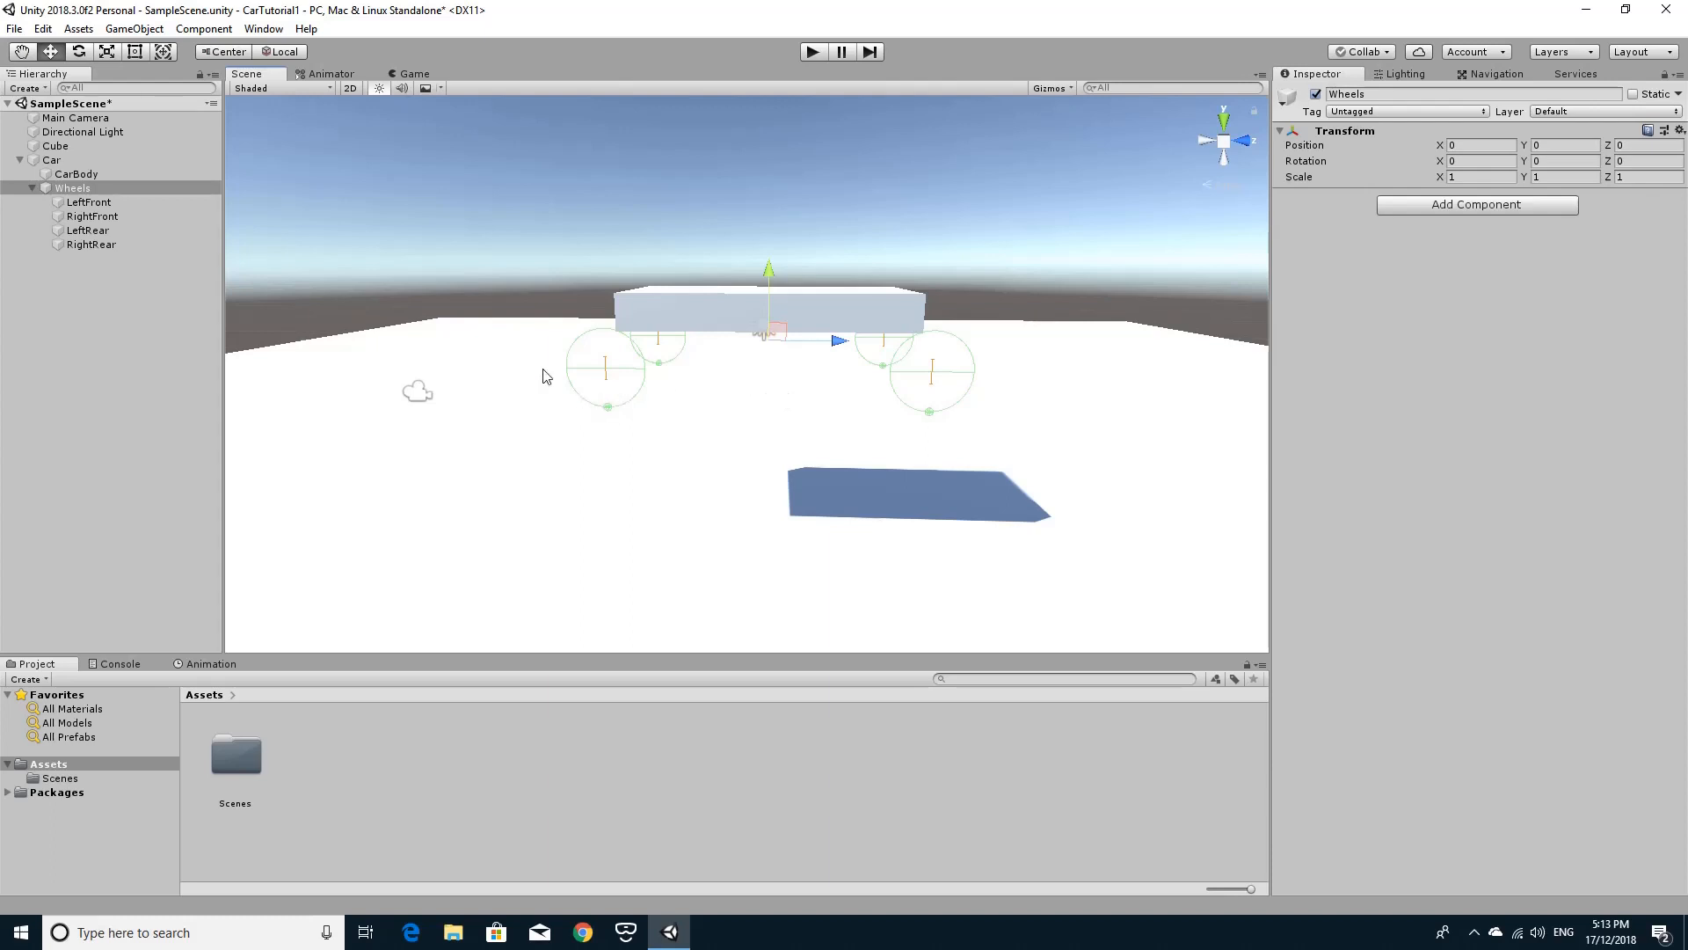
Move the Main Camera to about X 6.61, Y 6.17, Z -11.51 so it views the car, and test-run the scene briefly.
{"action": "left_click", "coordinate": [417, 392]}
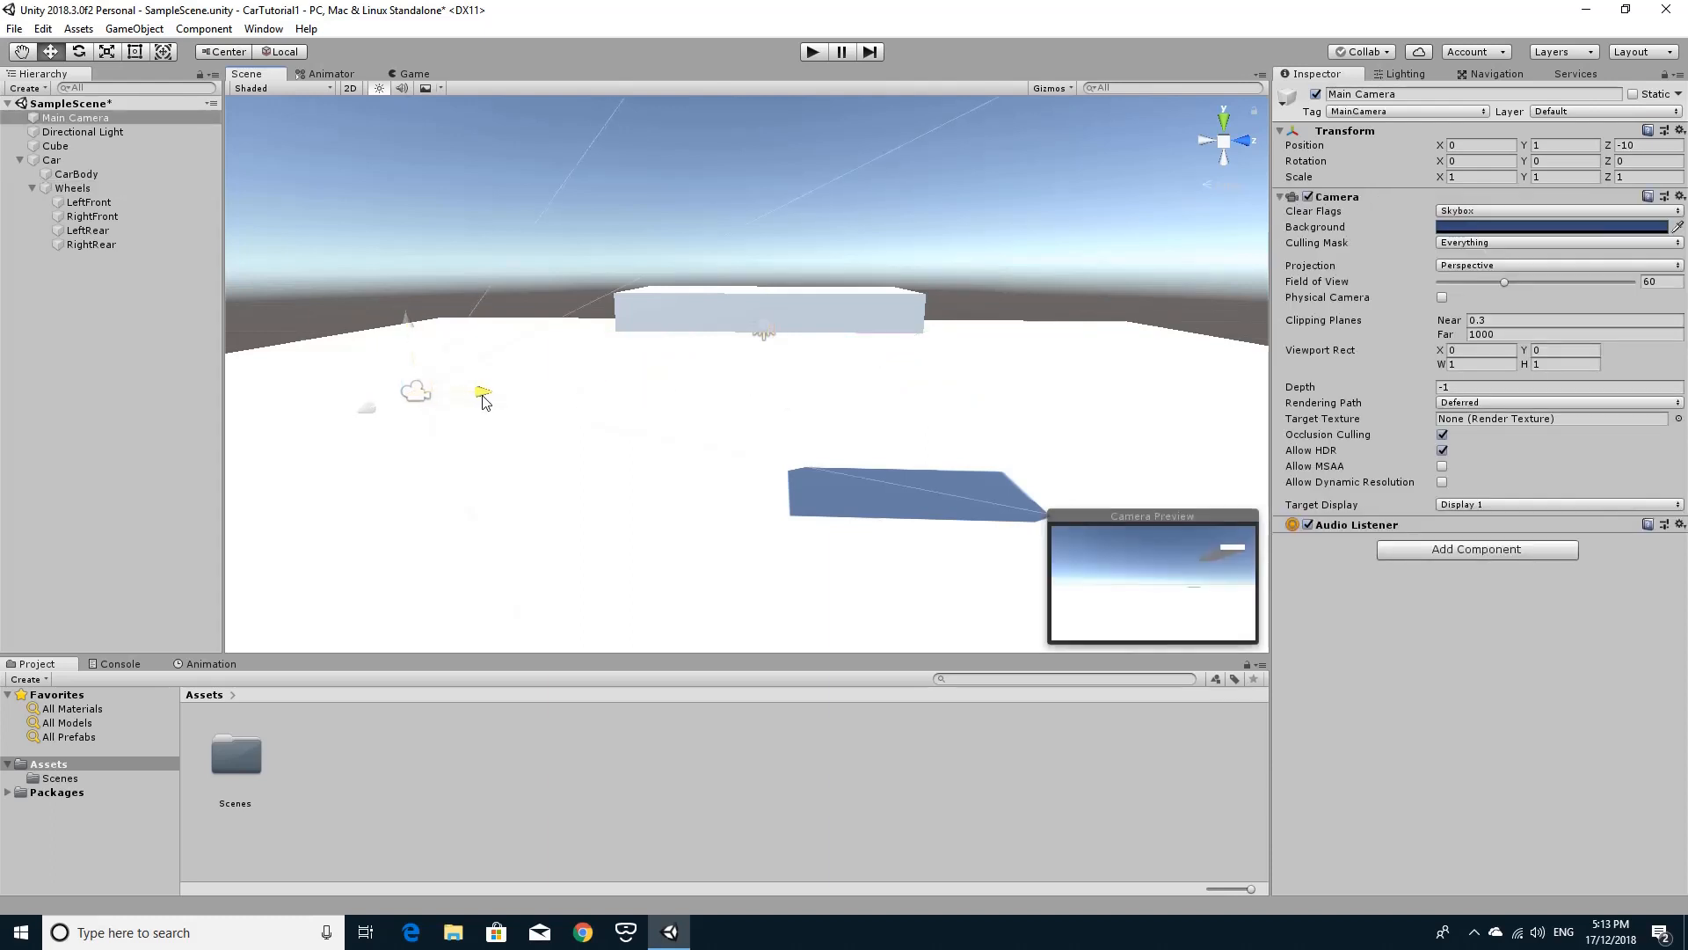
{"action": "left_click_drag", "start_coordinate": [485, 402], "coordinate": [350, 407]}
{"action": "left_click_drag", "start_coordinate": [314, 416], "coordinate": [177, 530]}
{"action": "key", "text": "f"}
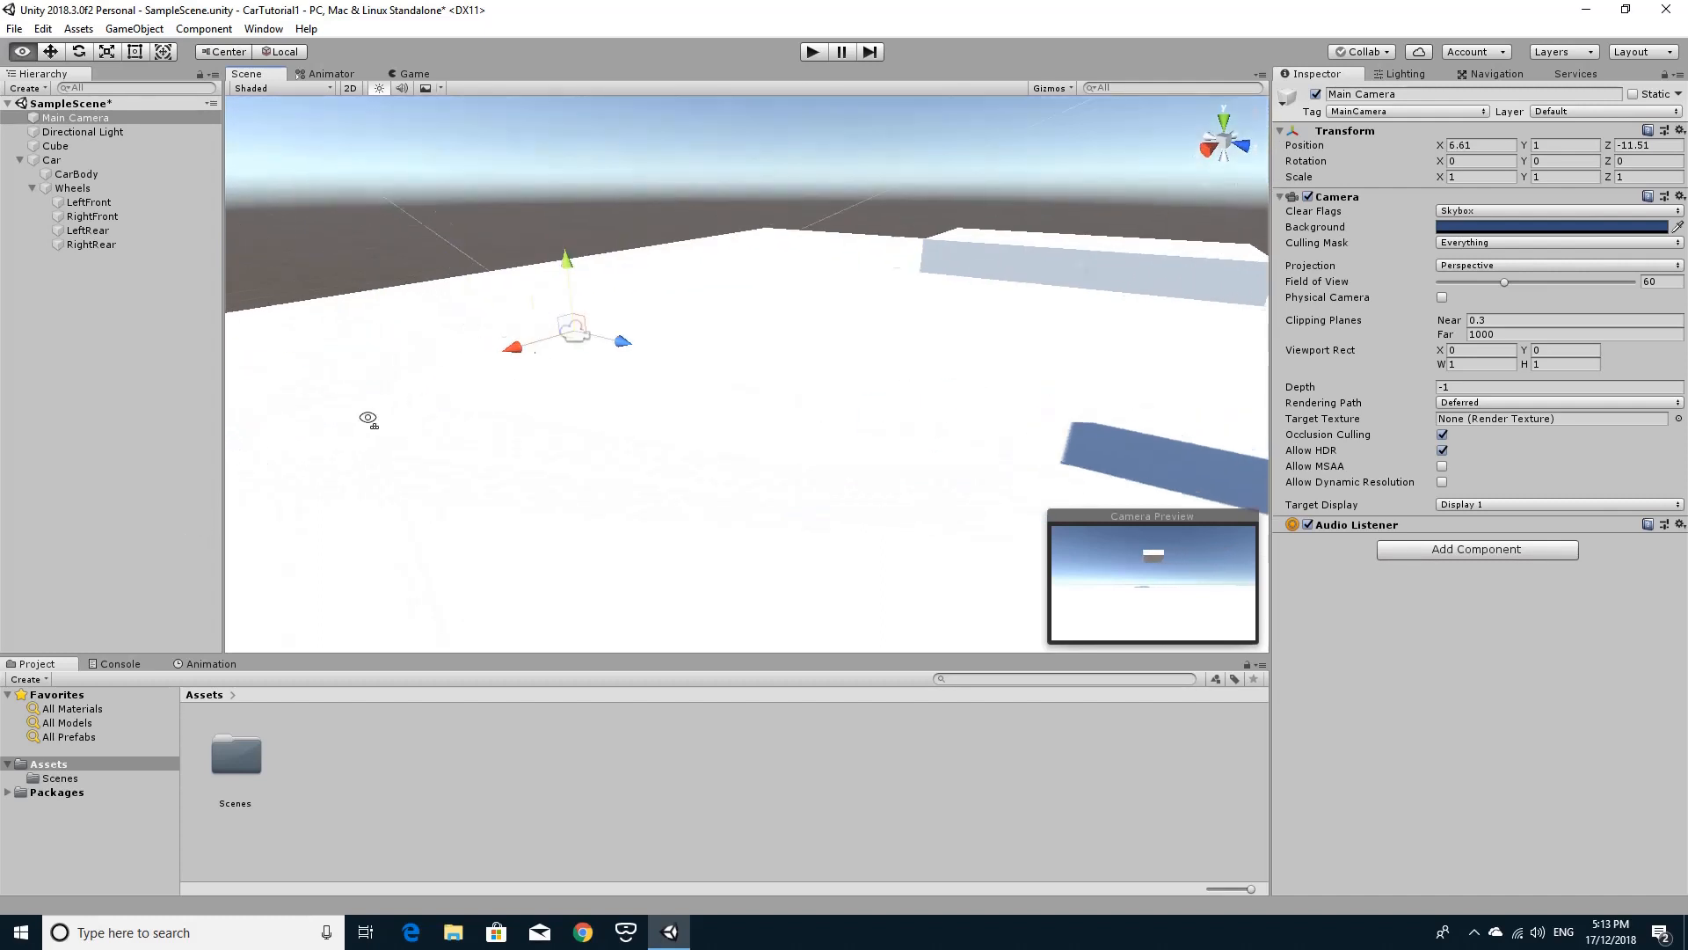
{"action": "left_click_drag", "start_coordinate": [618, 290], "coordinate": [659, 104]}
{"action": "left_click", "coordinate": [814, 55]}
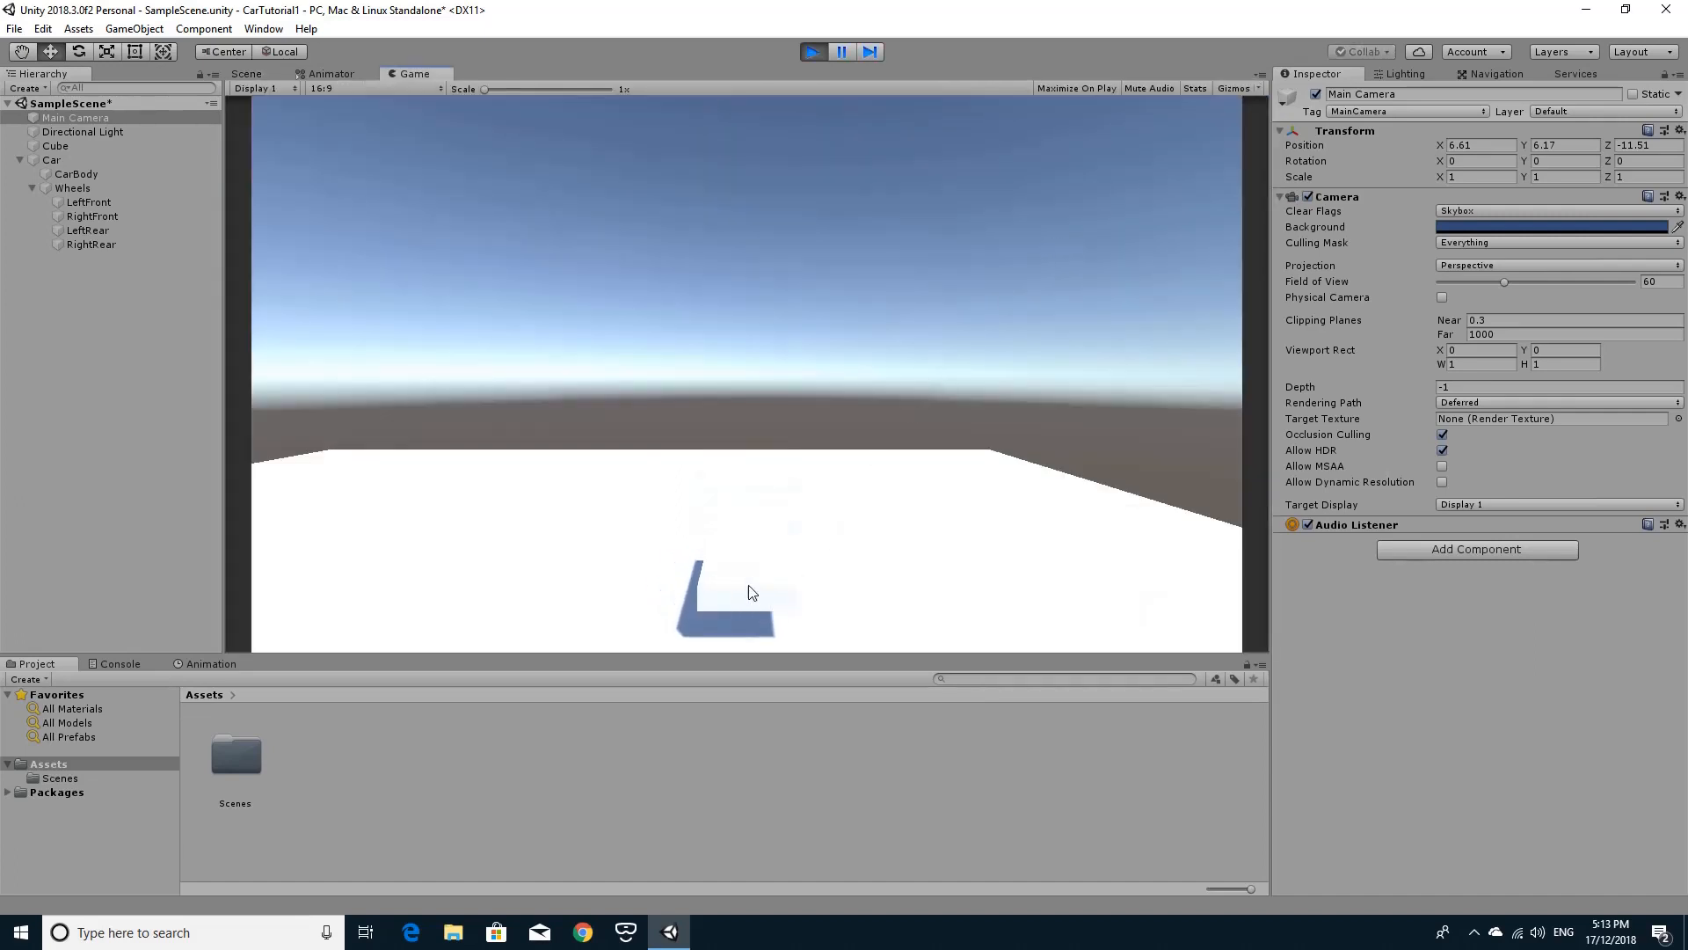
{"action": "left_click", "coordinate": [814, 53]}
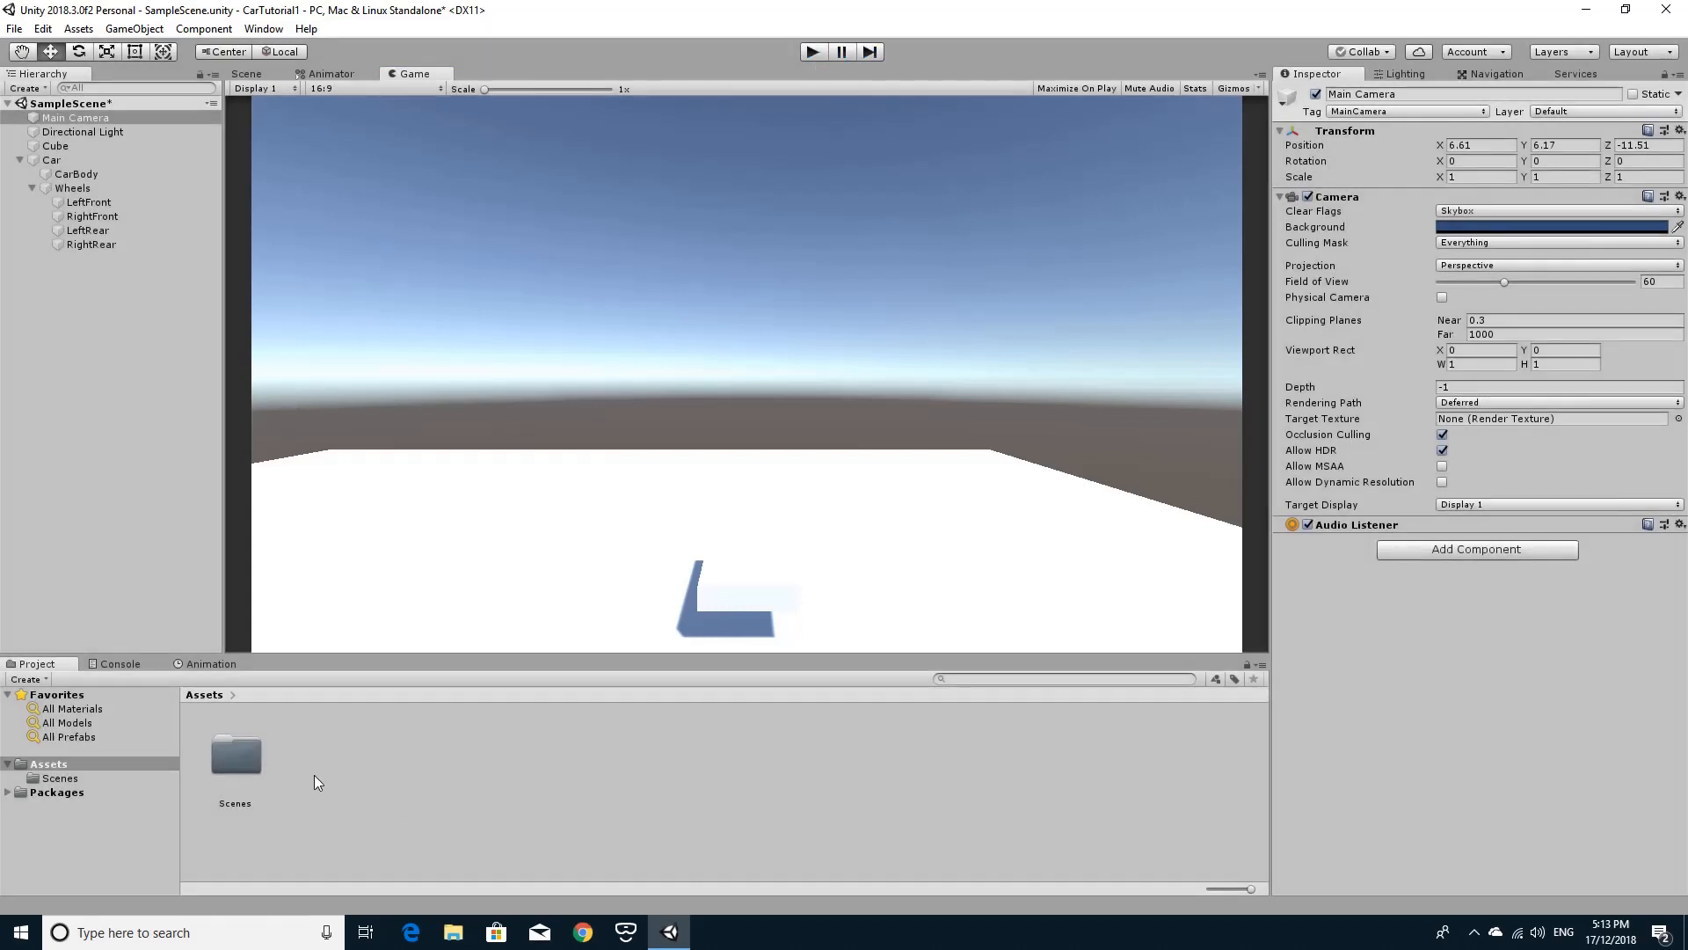
Create a new material named Red in the Assets folder.
{"action": "right_click", "coordinate": [315, 774]}
{"action": "mouse_move", "coordinate": [360, 364]}
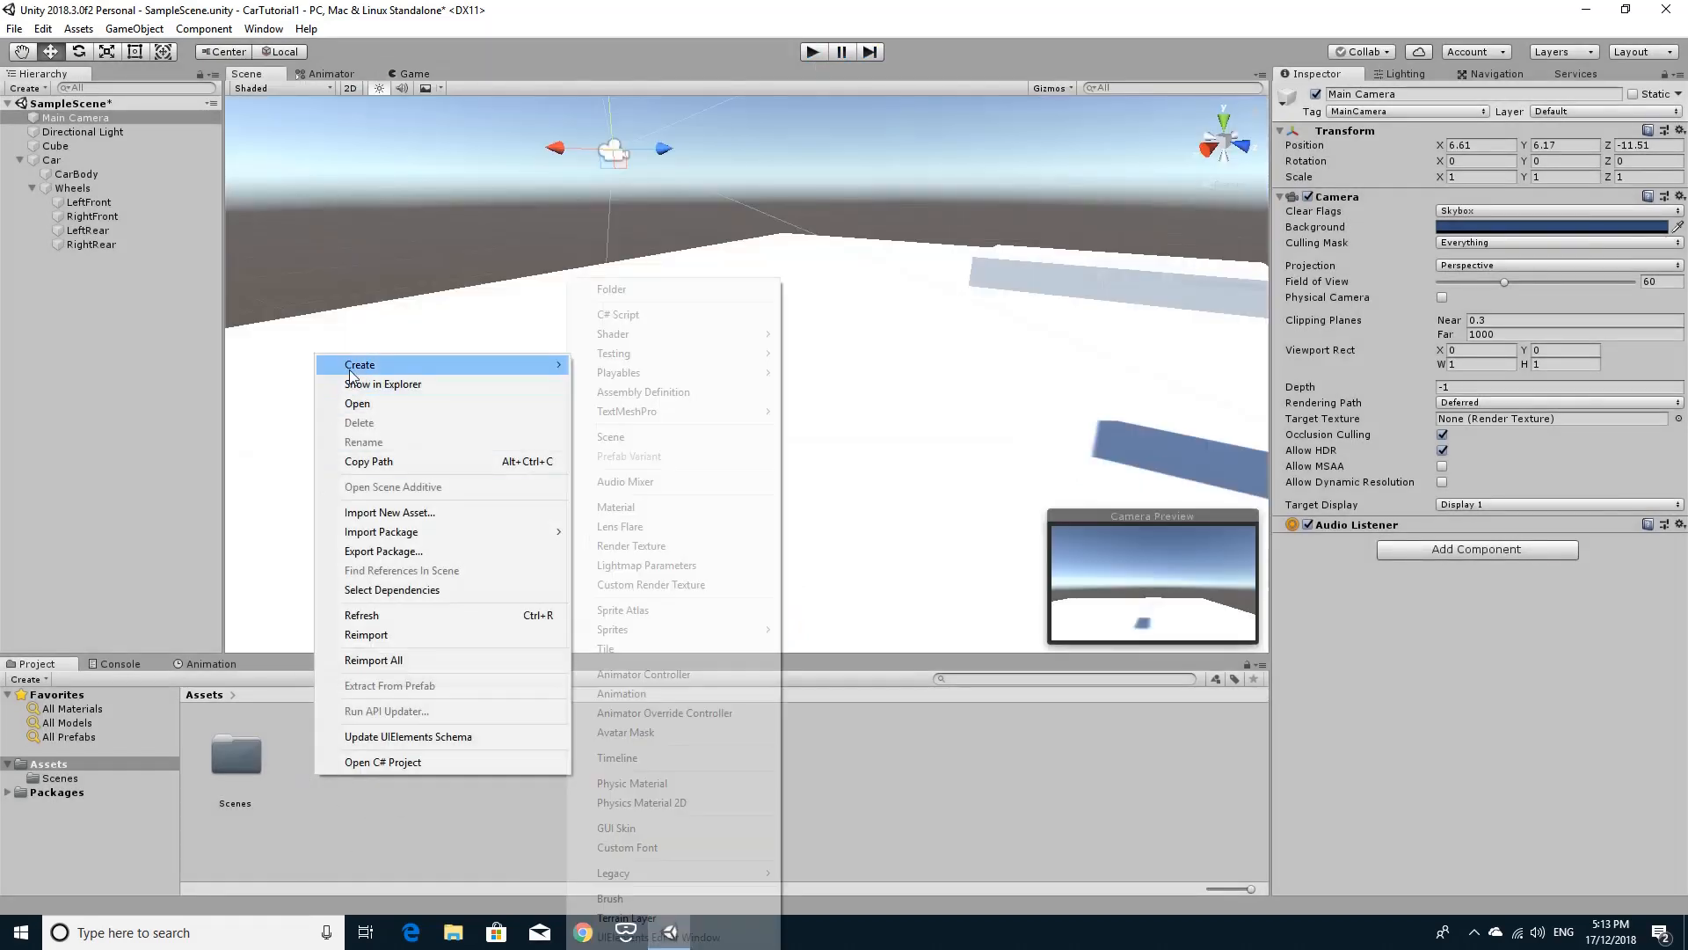
{"action": "left_click", "coordinate": [645, 506]}
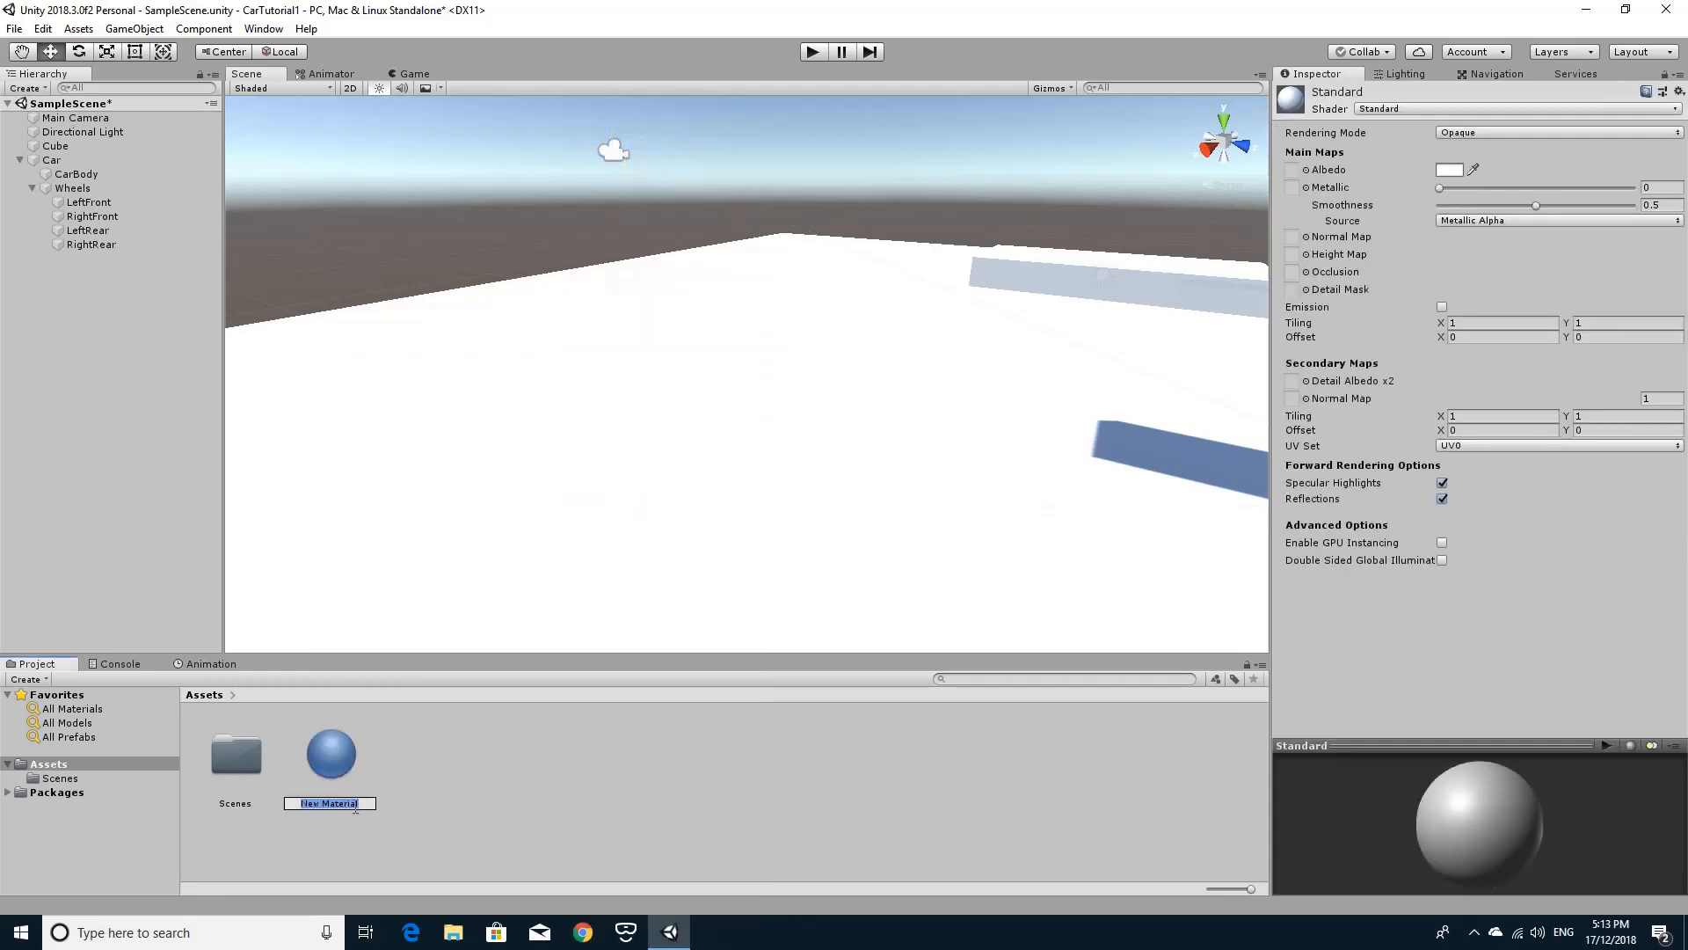
{"action": "type", "text": "Red"}
{"action": "key", "text": "Return"}
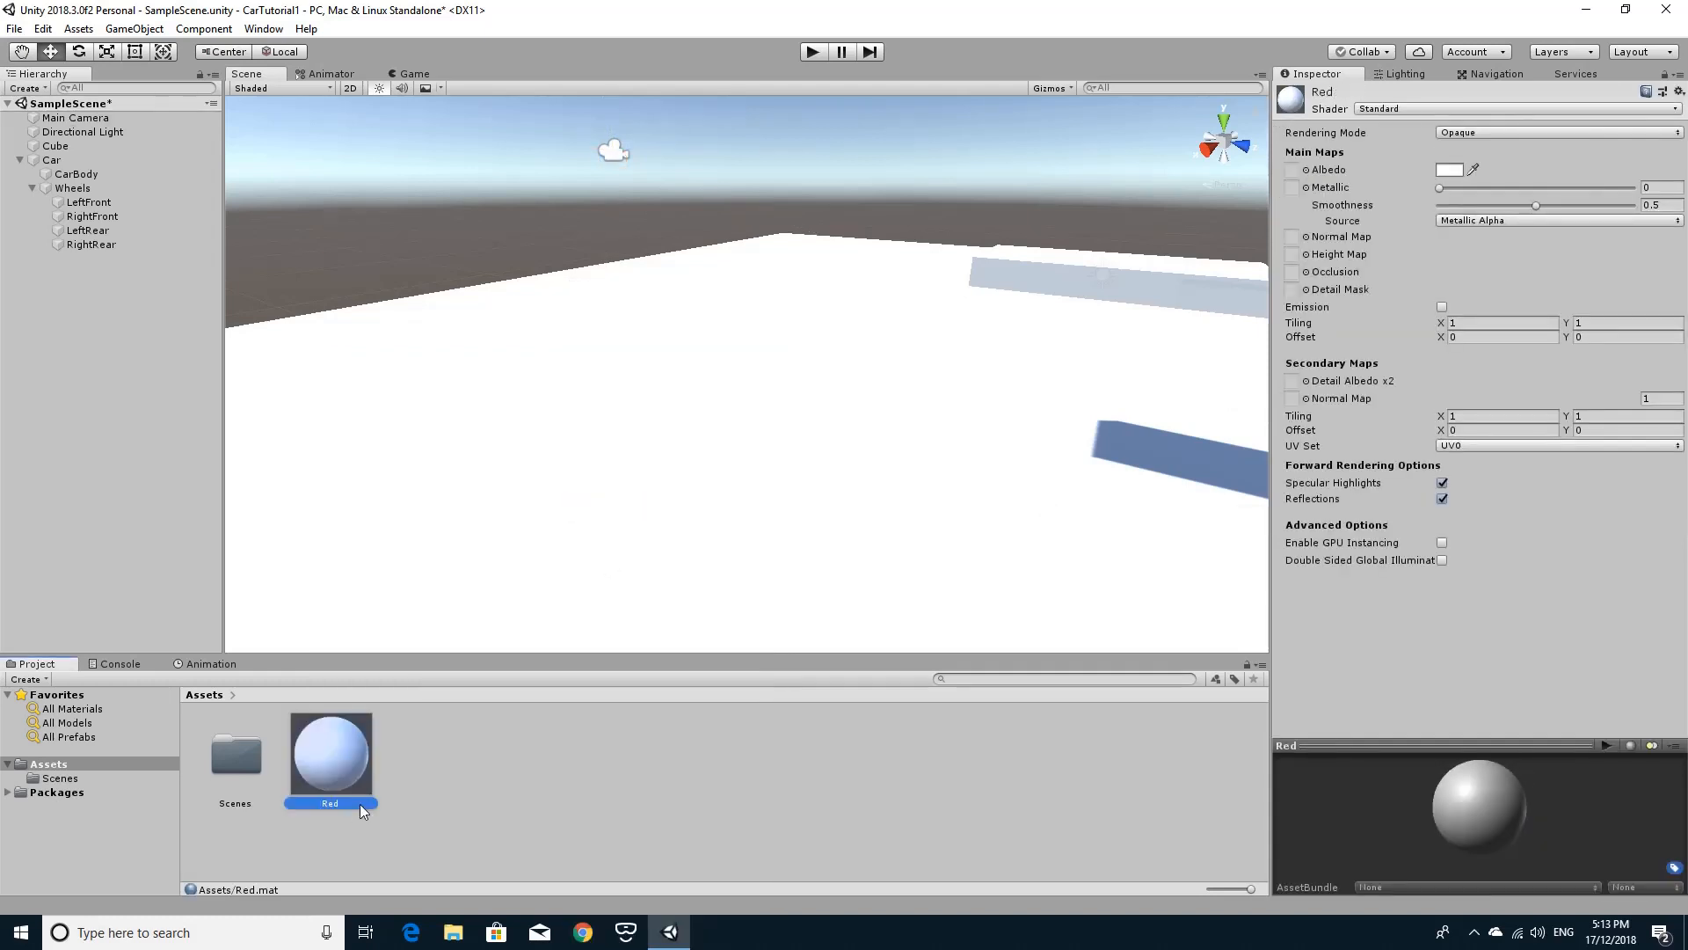
Set the Red material's albedo colour to bright red.
{"action": "left_click", "coordinate": [1449, 170]}
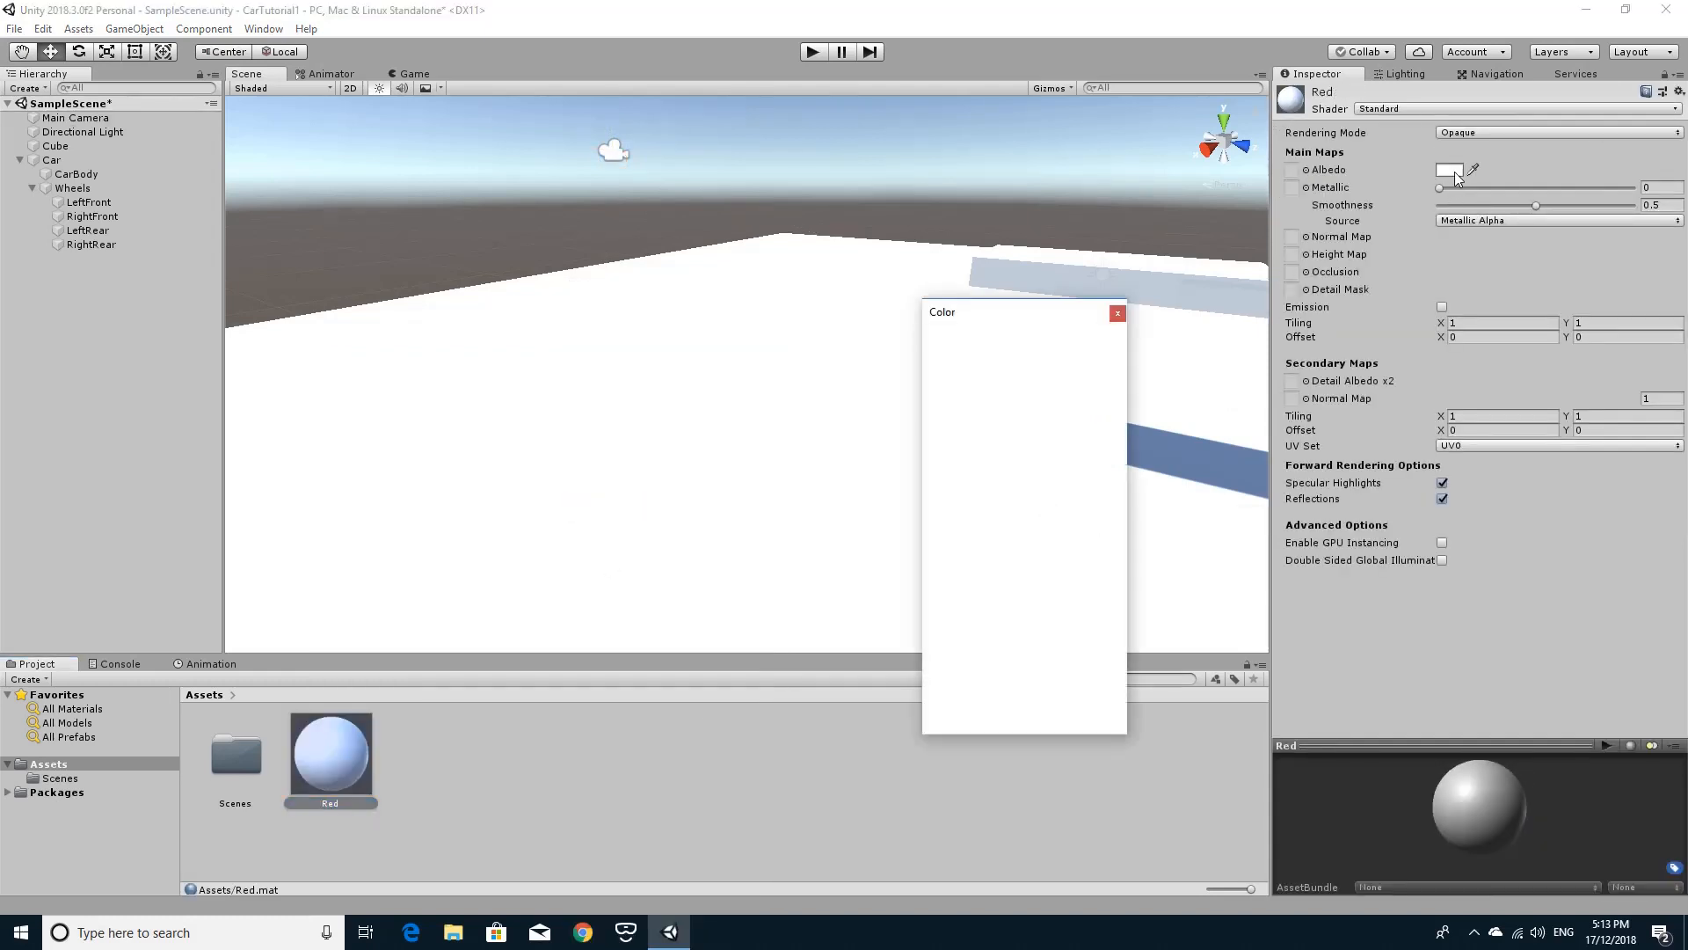
{"action": "left_click", "coordinate": [1067, 420]}
{"action": "left_click", "coordinate": [1117, 313]}
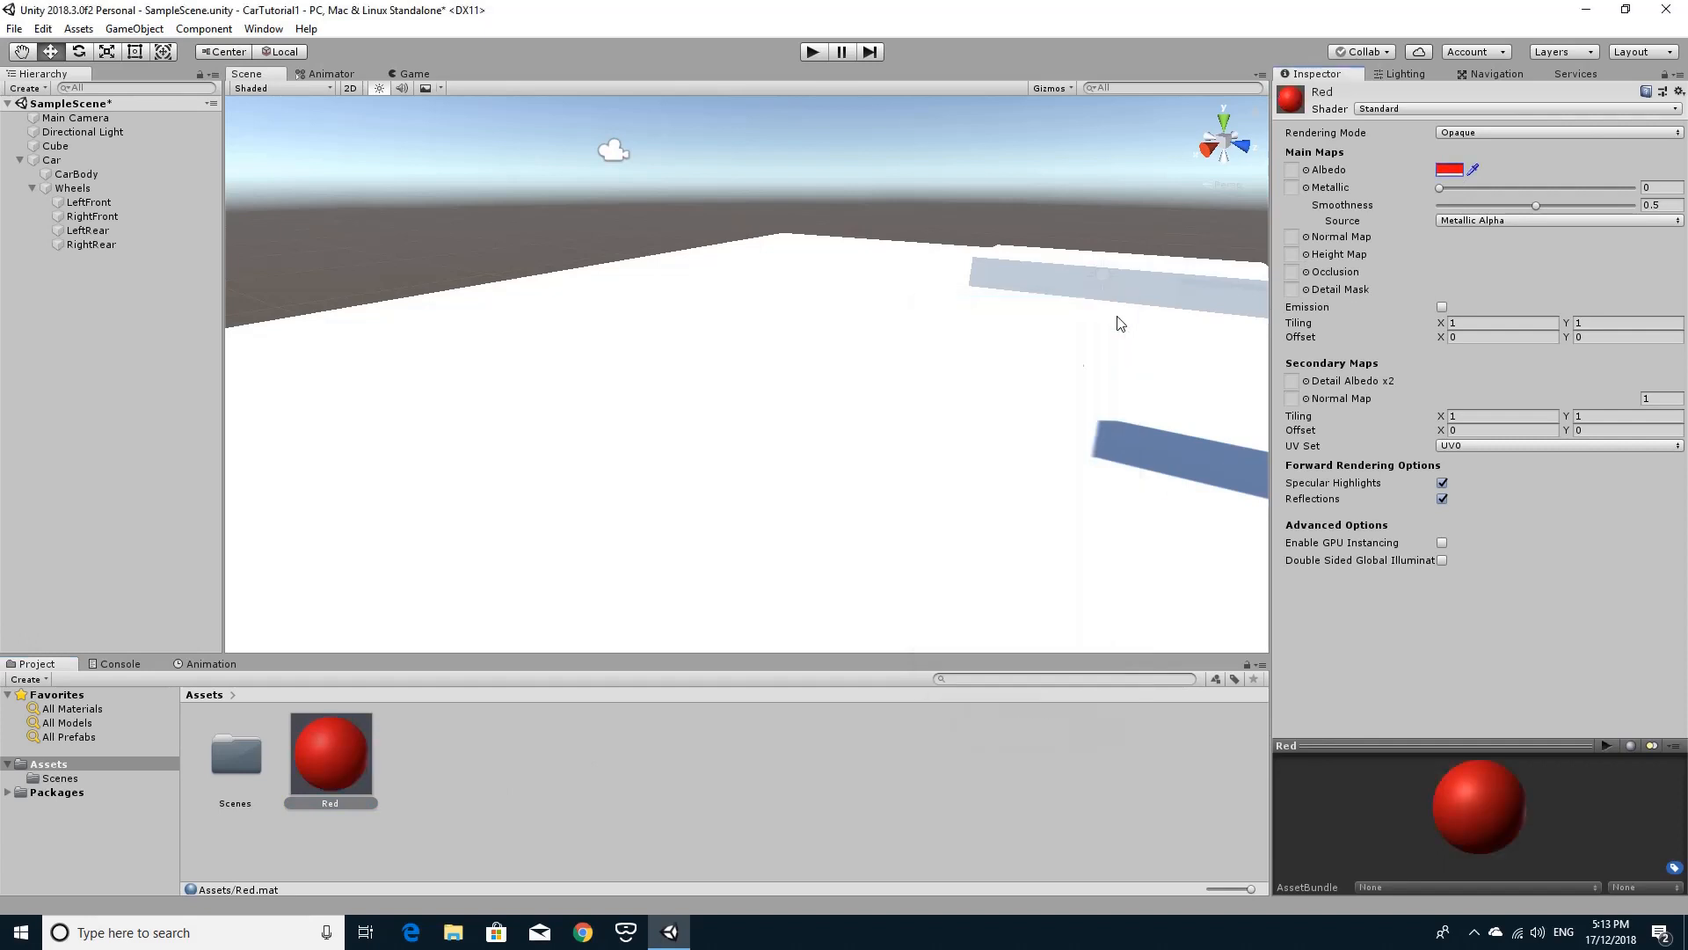
Apply the Red material to the ground platform and test-run the scene to see the car against it.
{"action": "left_click_drag", "start_coordinate": [326, 762], "coordinate": [653, 371]}
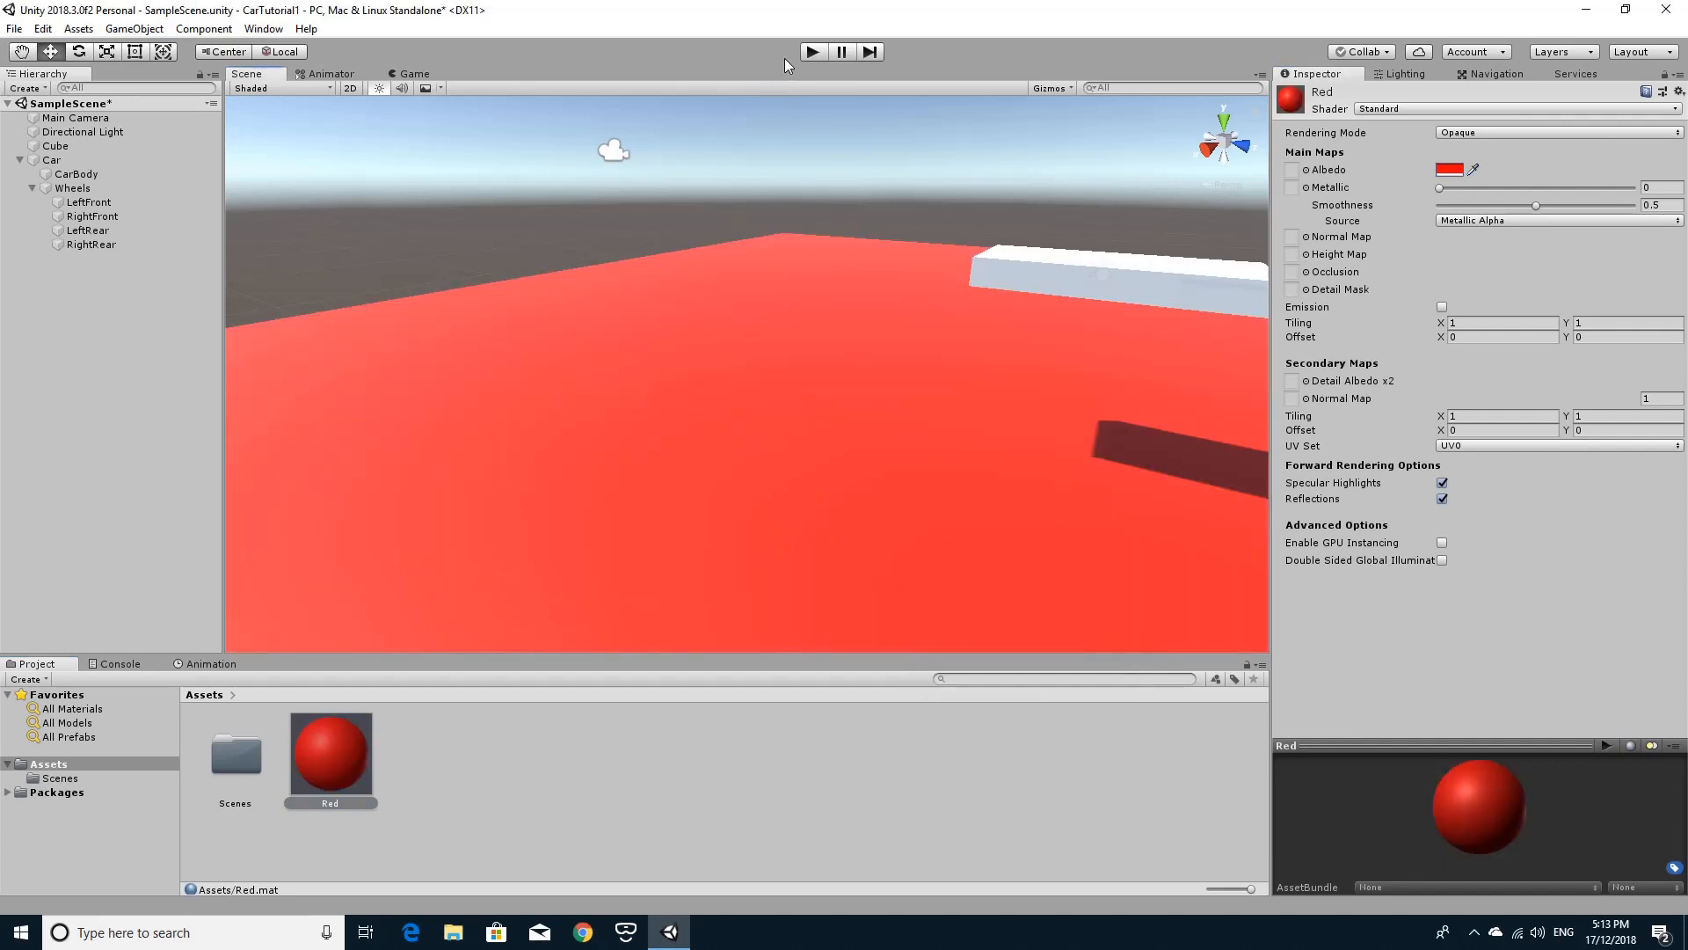
{"action": "left_click", "coordinate": [819, 55]}
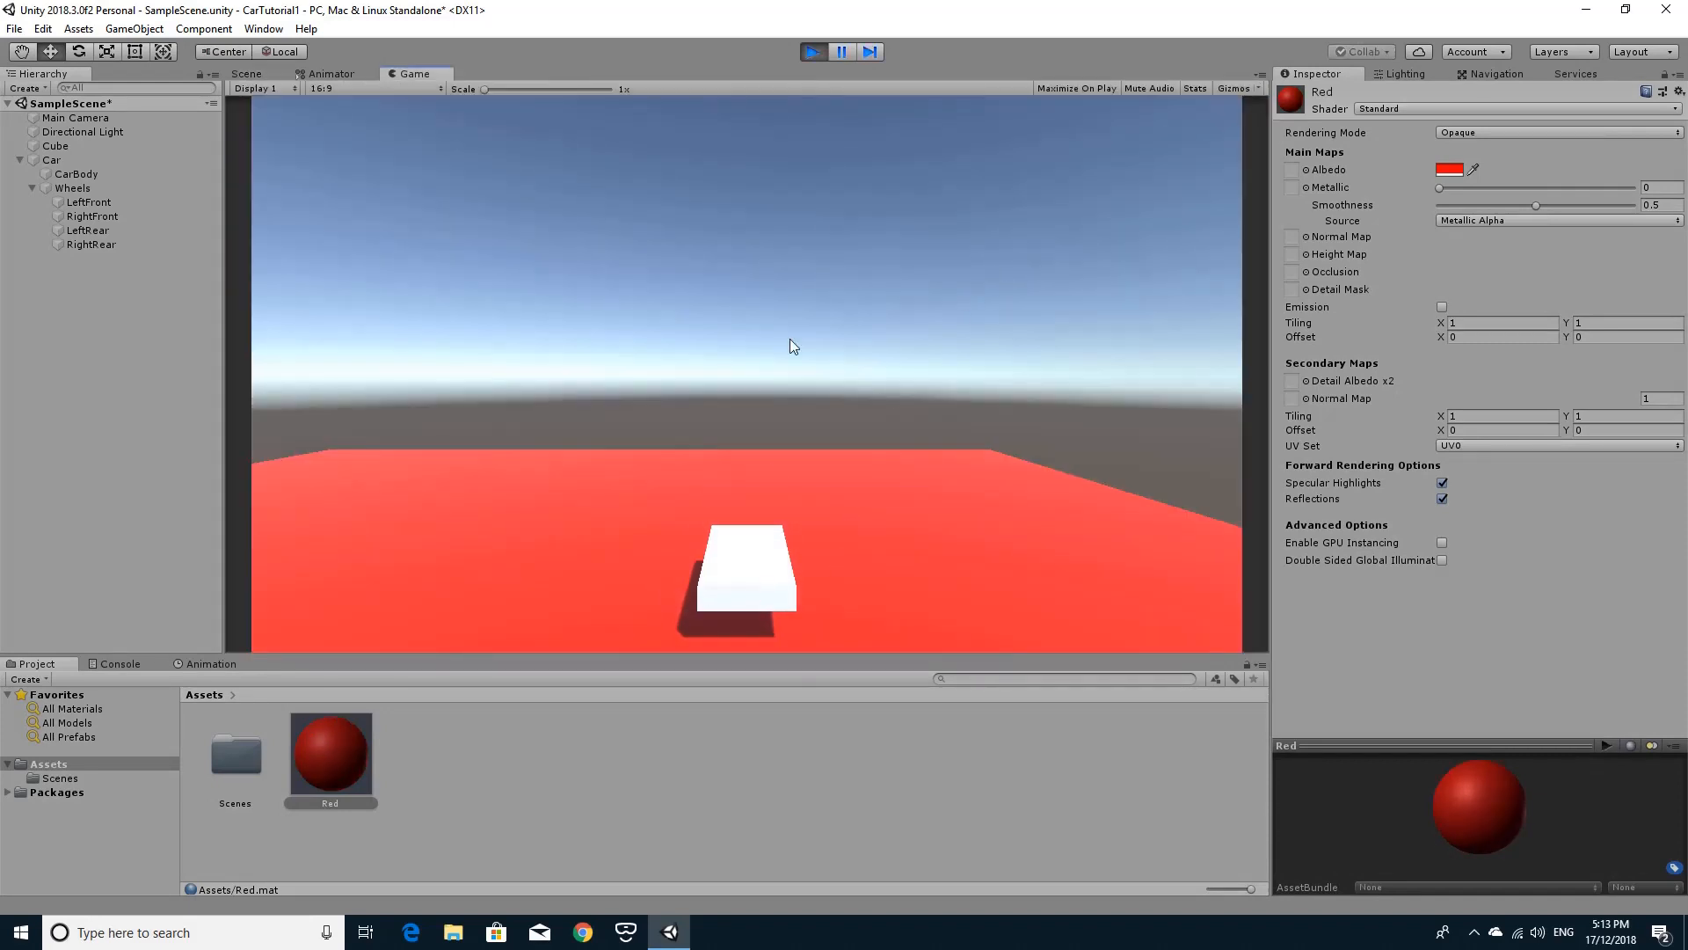
{"action": "left_click", "coordinate": [814, 51]}
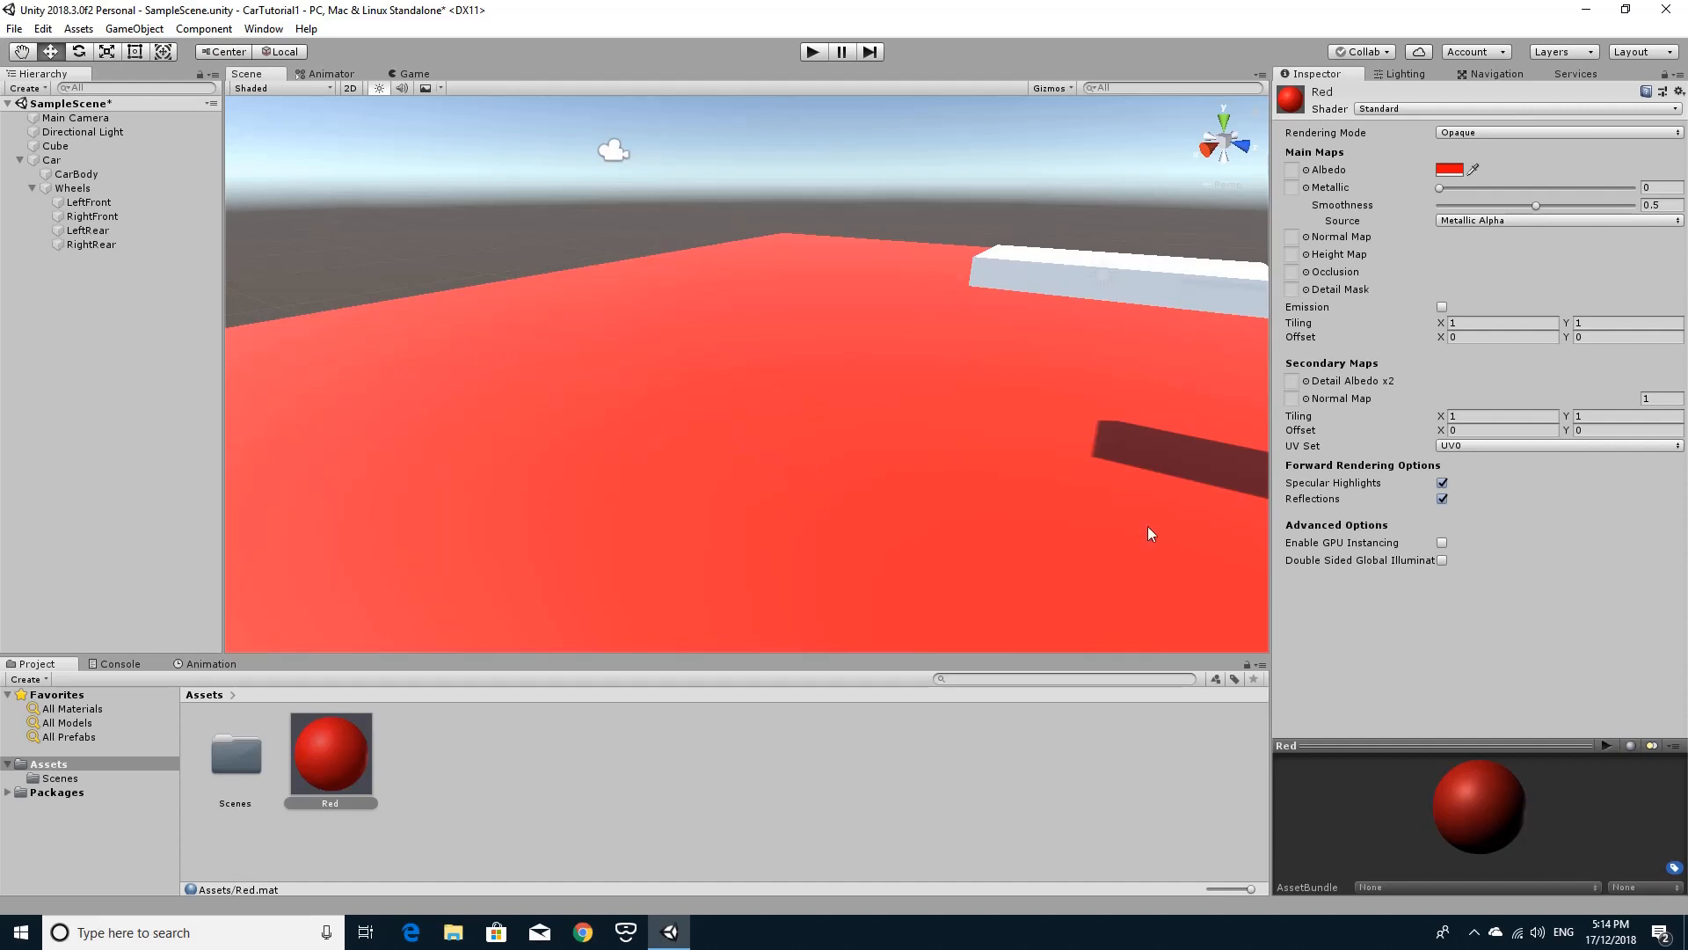
{"action": "left_click", "coordinate": [1474, 934]}
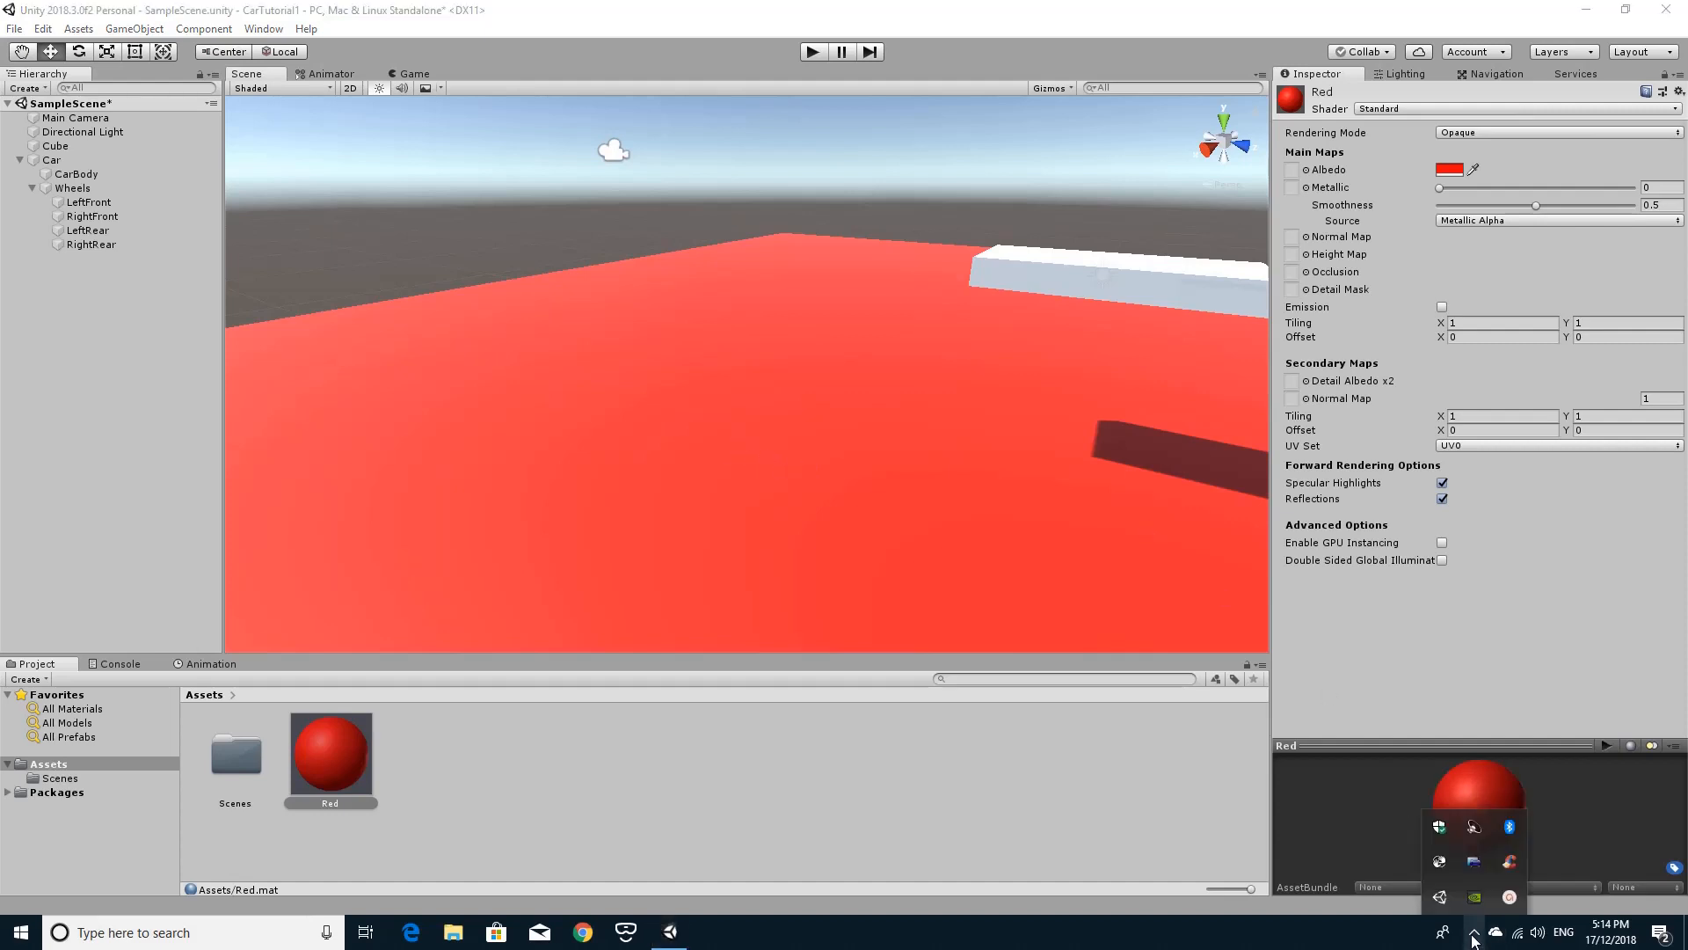
{"action": "left_click", "coordinate": [1509, 897]}
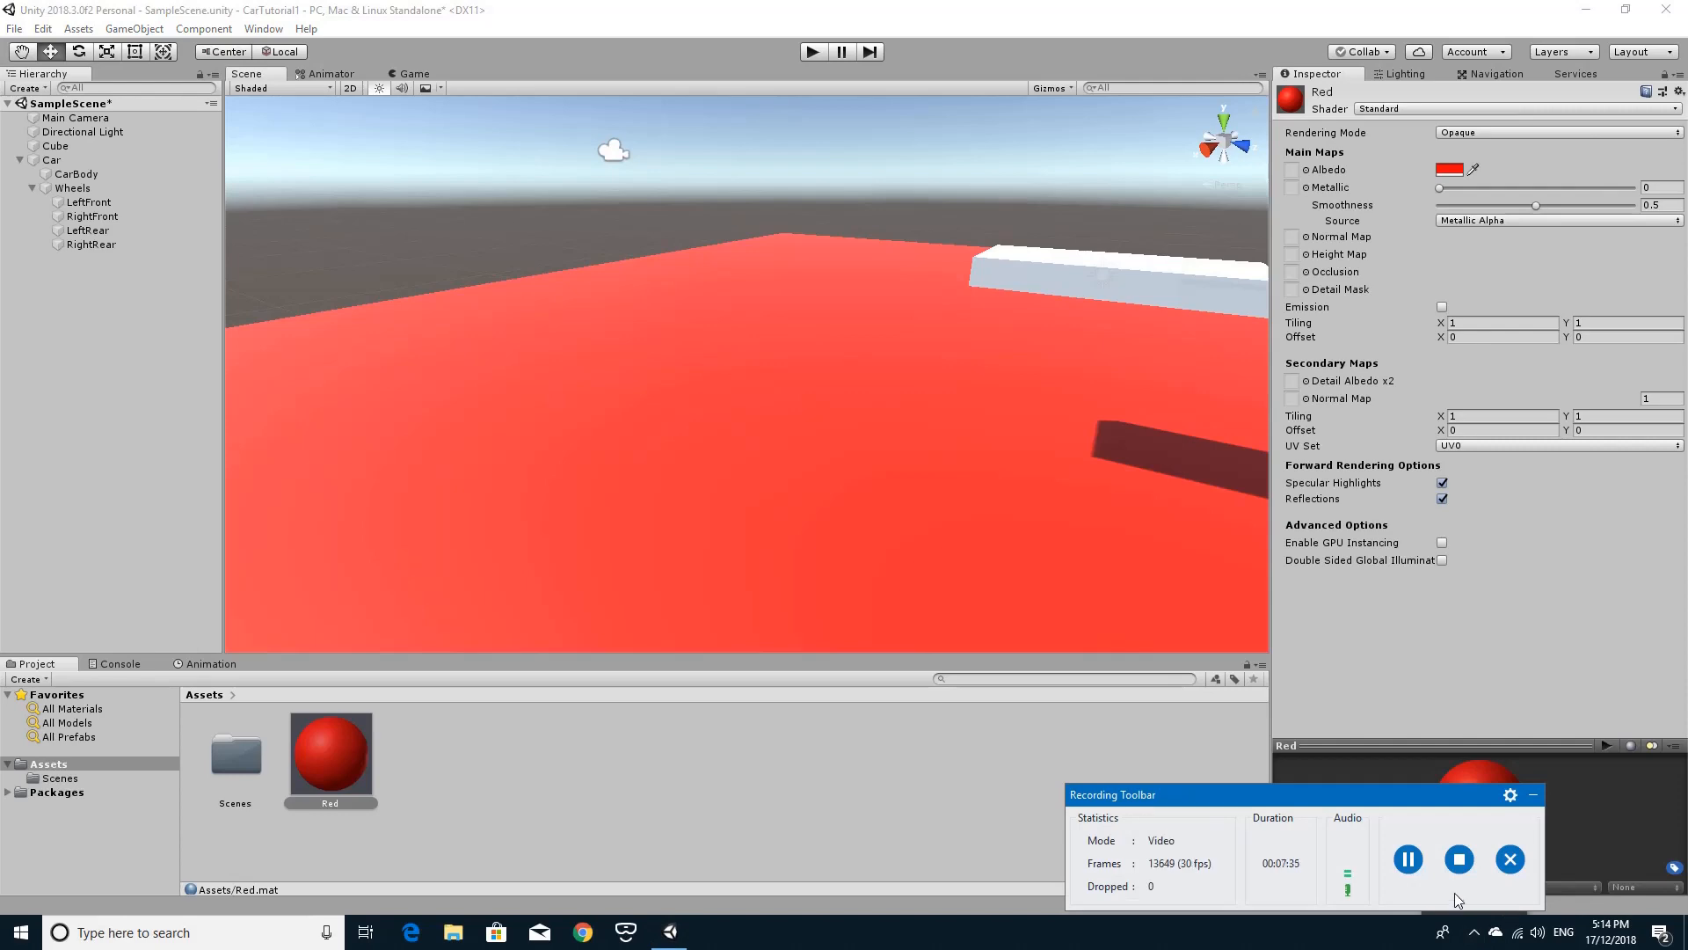